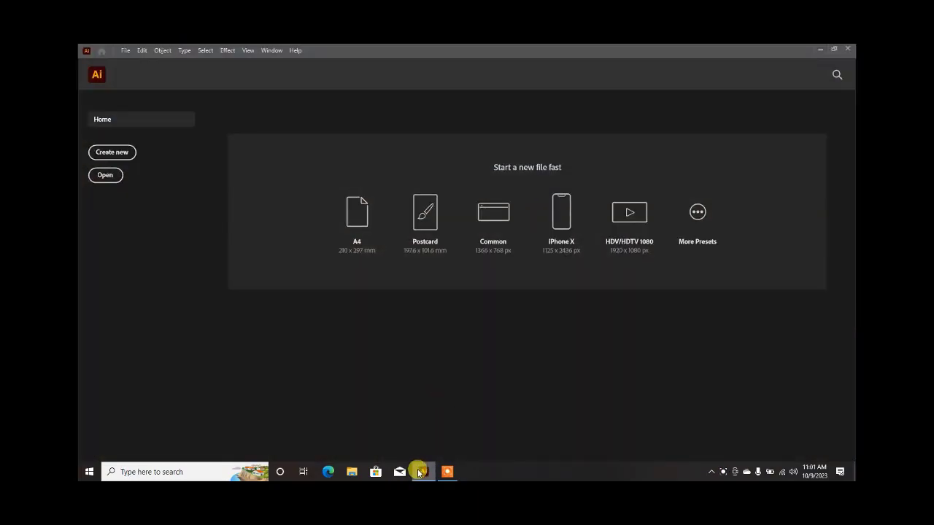
Minimize Adobe Illustrator and launch Google Chrome from the desktop.
mouse_move(421, 473)
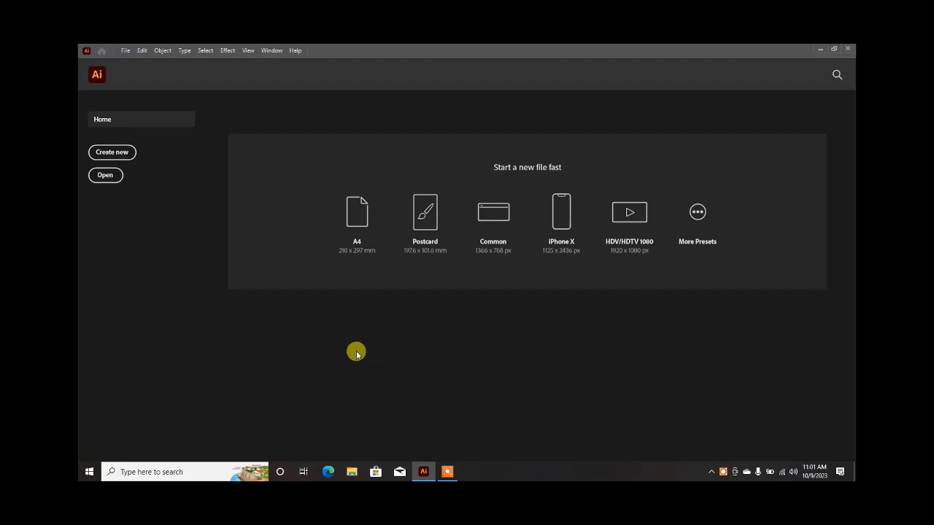
left_click(819, 50)
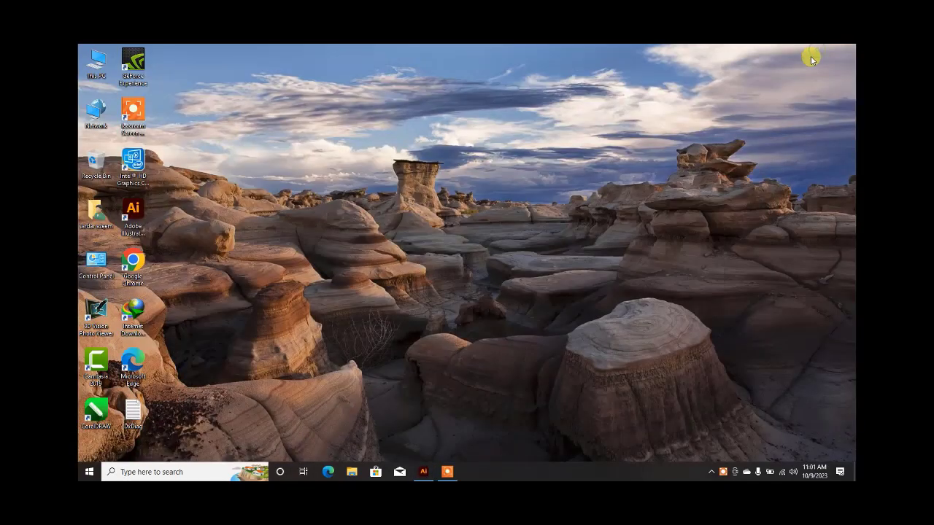
left_click(131, 212)
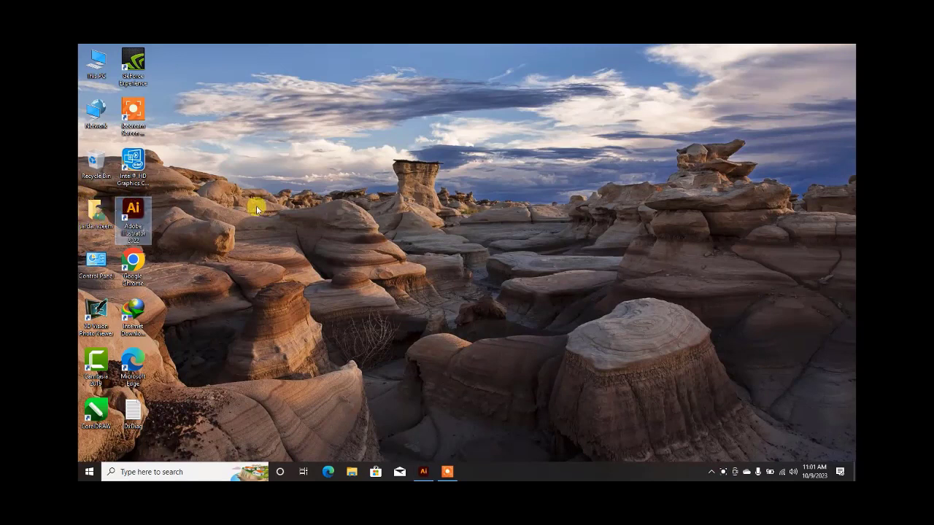
double_click(134, 268)
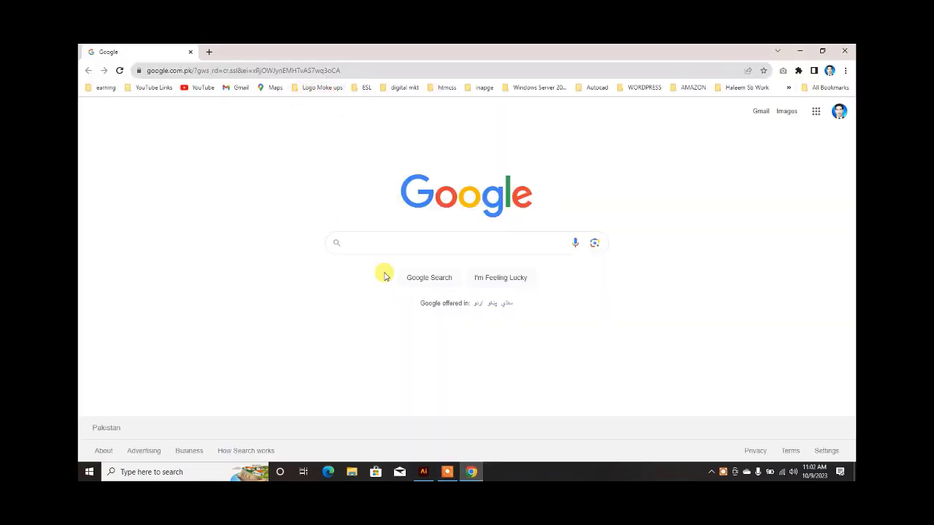
Search Google for getintopc and open the Get Into PC home page.
type("g")
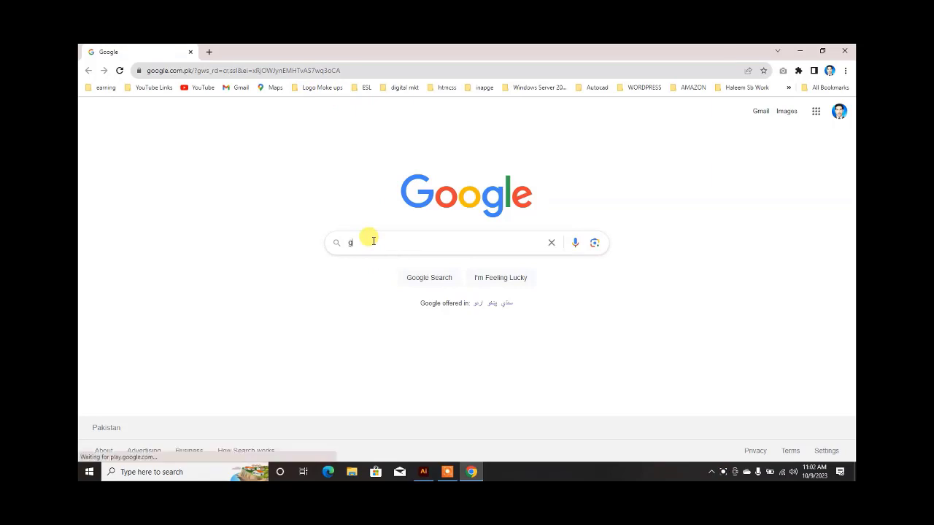
type("etinto")
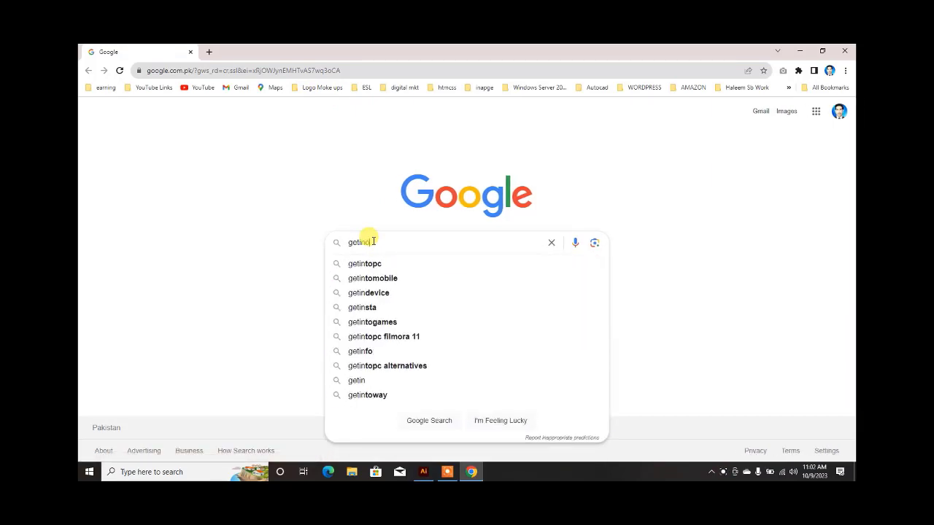
type("pc")
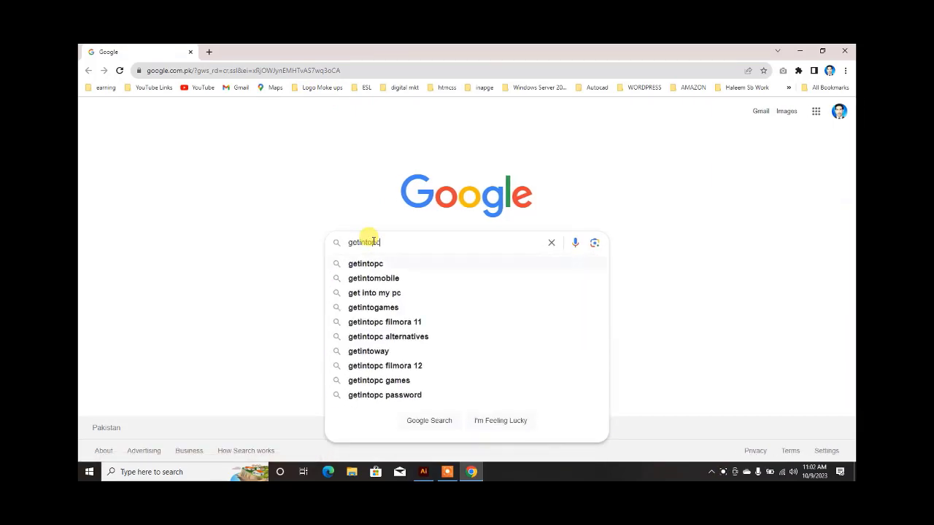
key("Return")
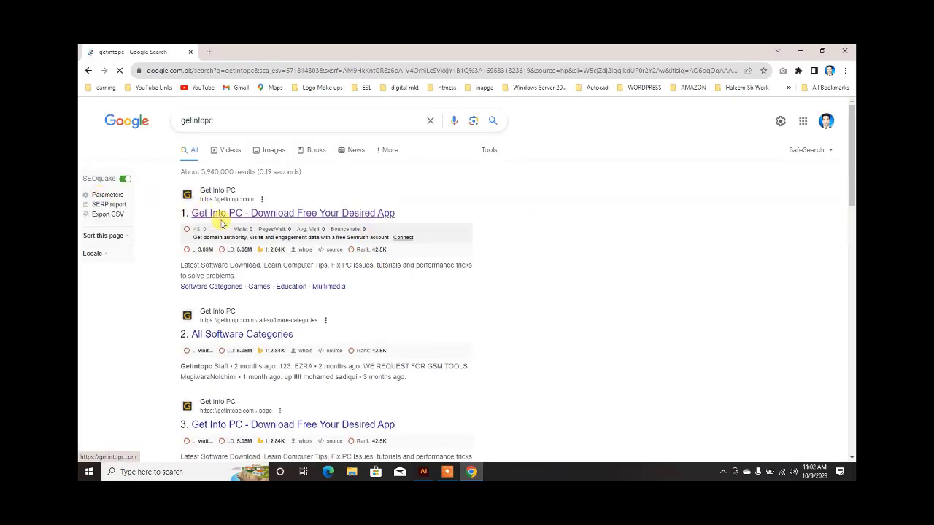
left_click(233, 214)
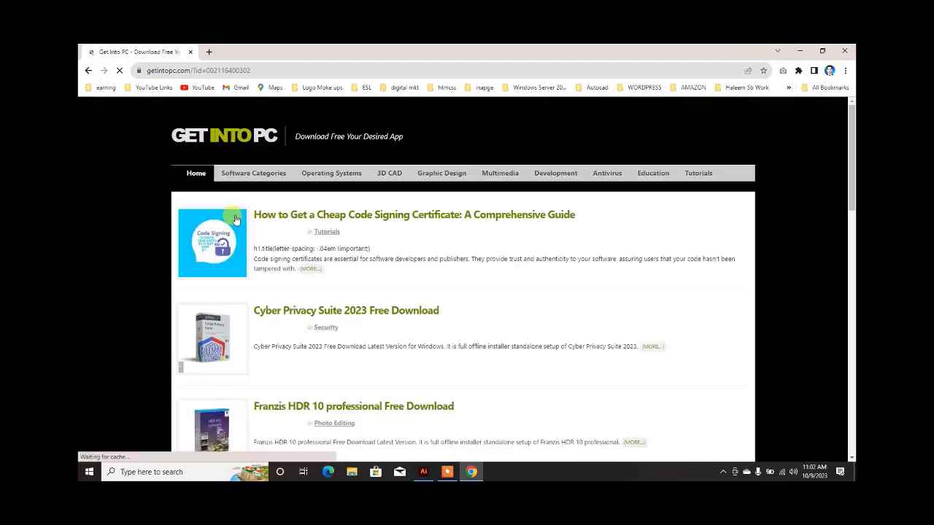
Search the site for "adobe Illustrator CC 2022" and open the Adobe Illustrator CC 2022 Free Download page.
left_click(632, 234)
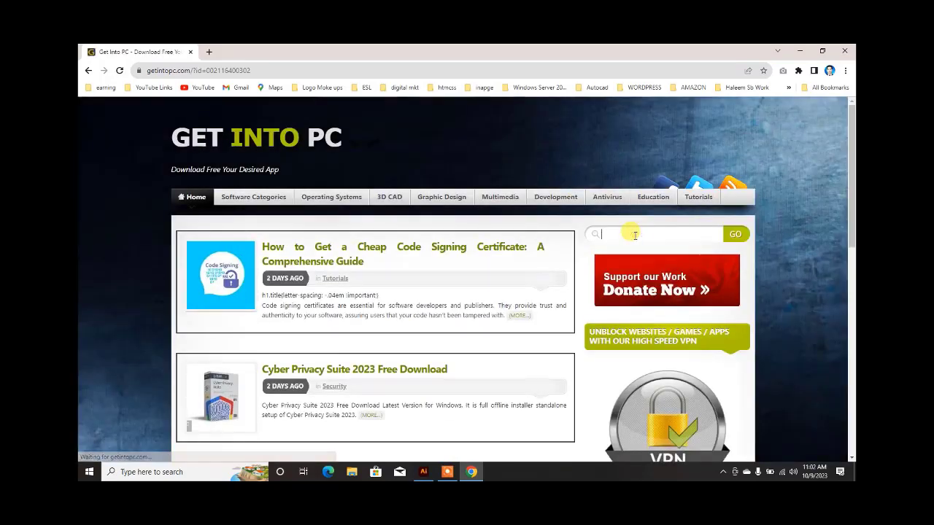
type("adob")
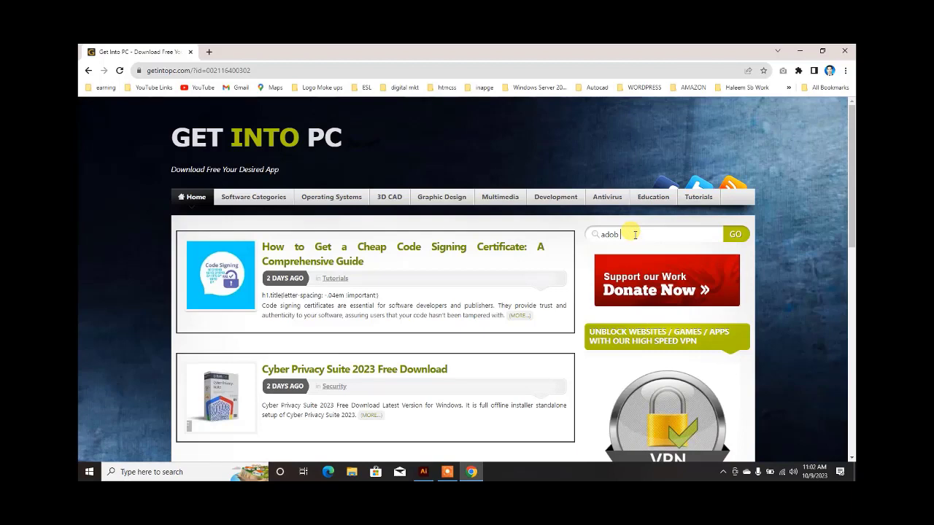
type("e Illustrator CC 2022")
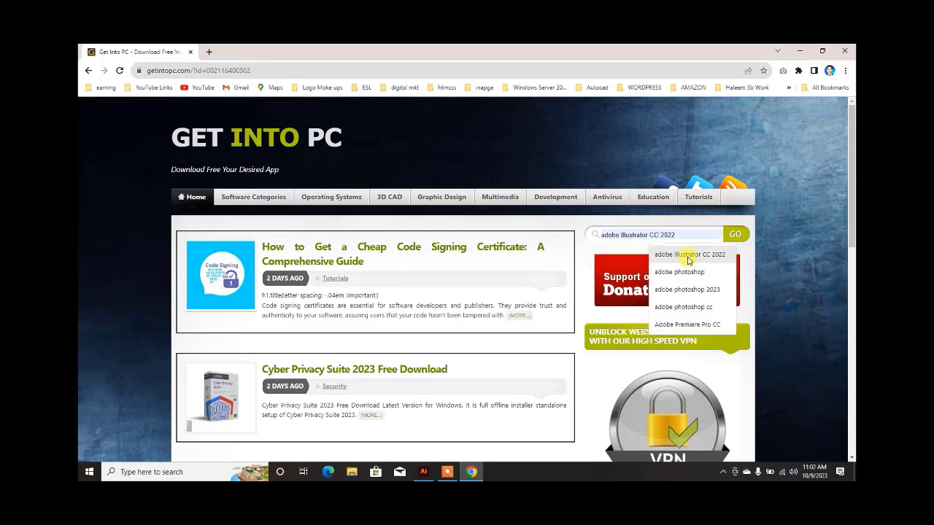
left_click(688, 260)
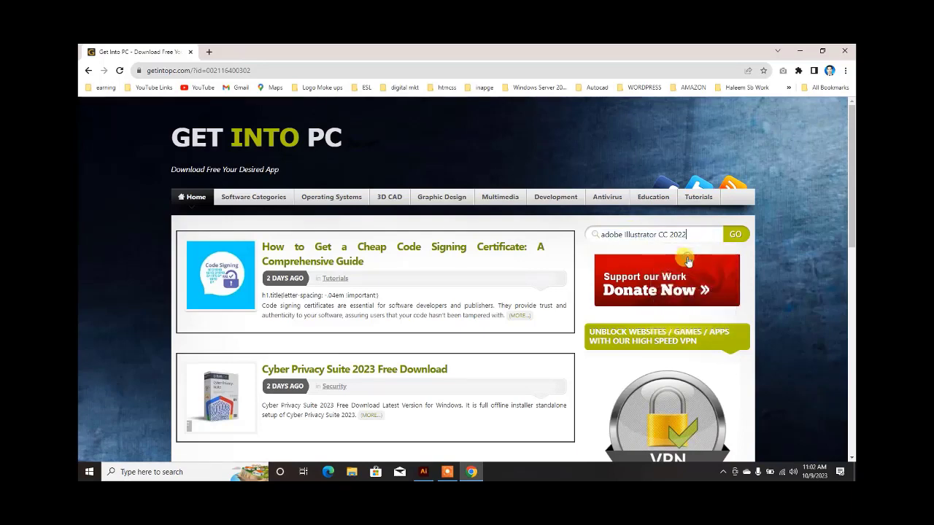
left_click(736, 235)
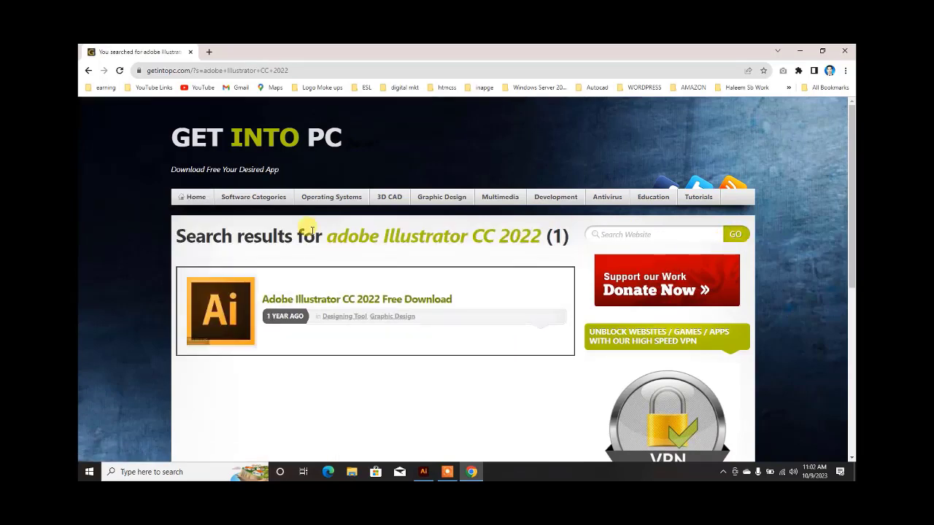
left_click(368, 305)
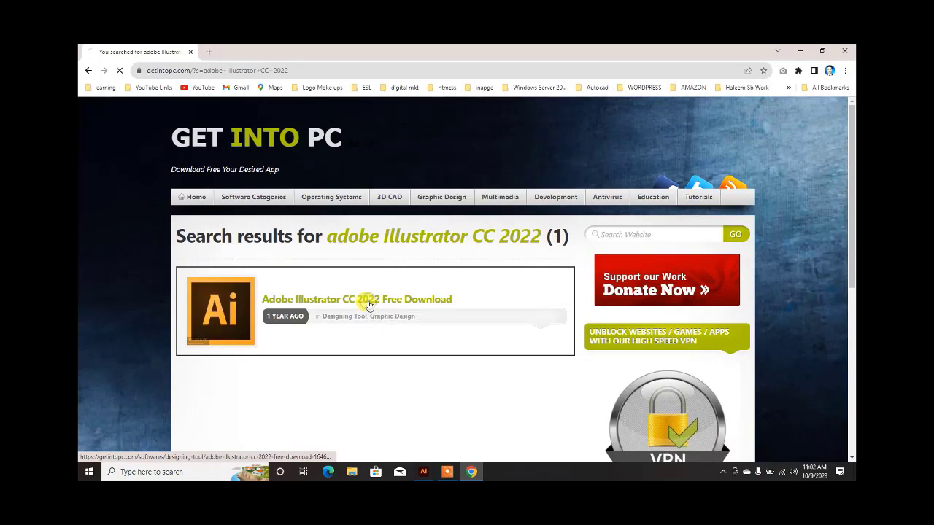
Examine the download page's overview, features, technical setup details, setup size, system requirements and download section.
scroll(367, 329, "down", 7)
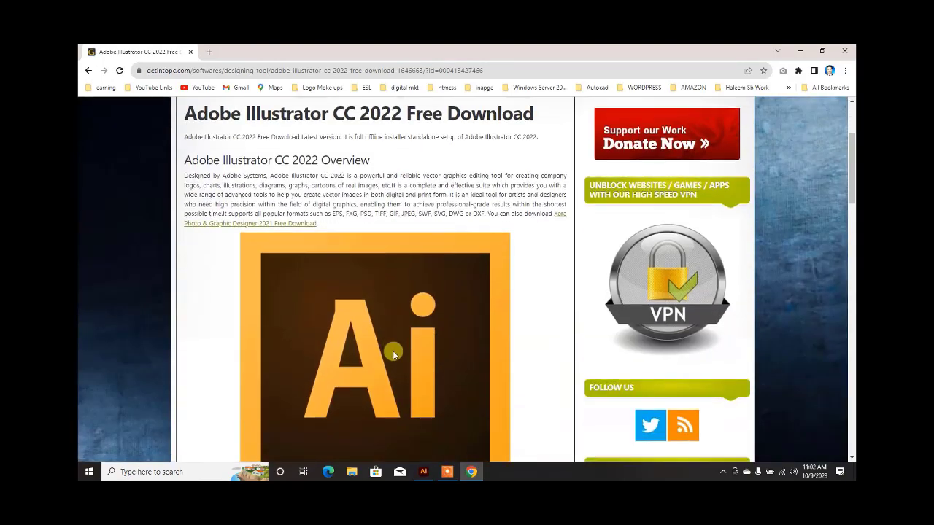
scroll(366, 354, "down", 8)
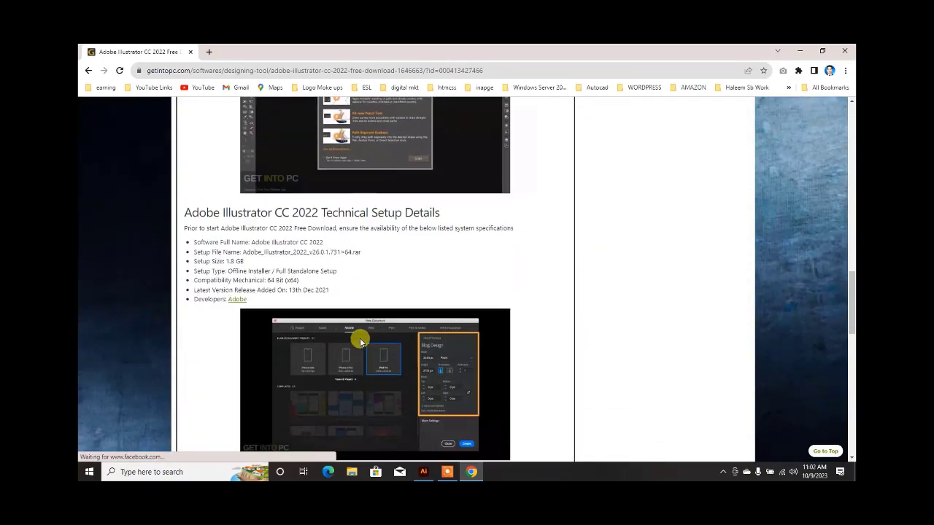
left_click_drag(253, 263, 193, 261)
scroll(324, 246, "down", 5)
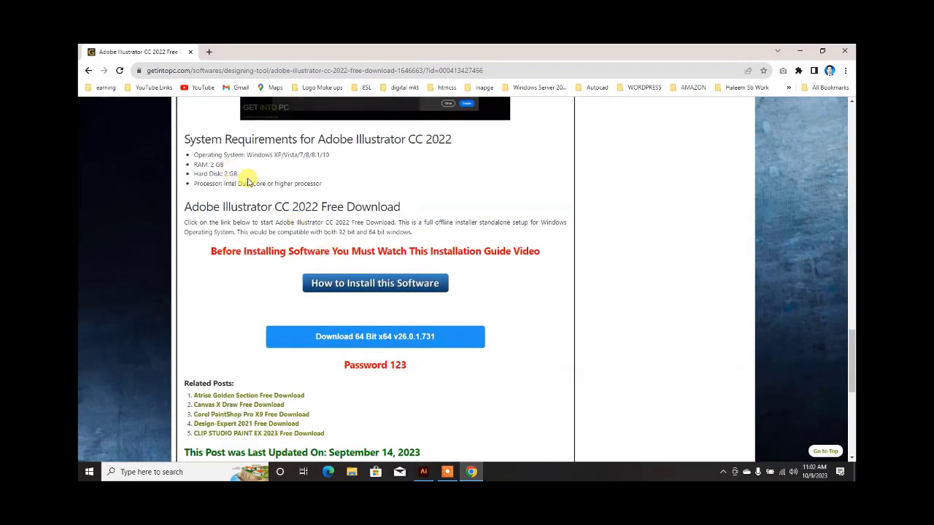
scroll(272, 282, "down", 2)
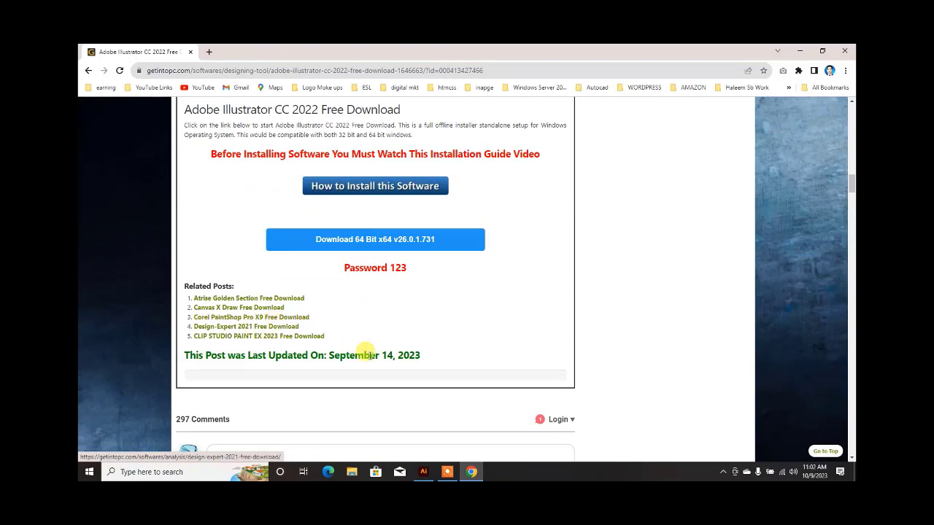
scroll(369, 358, "up", 3)
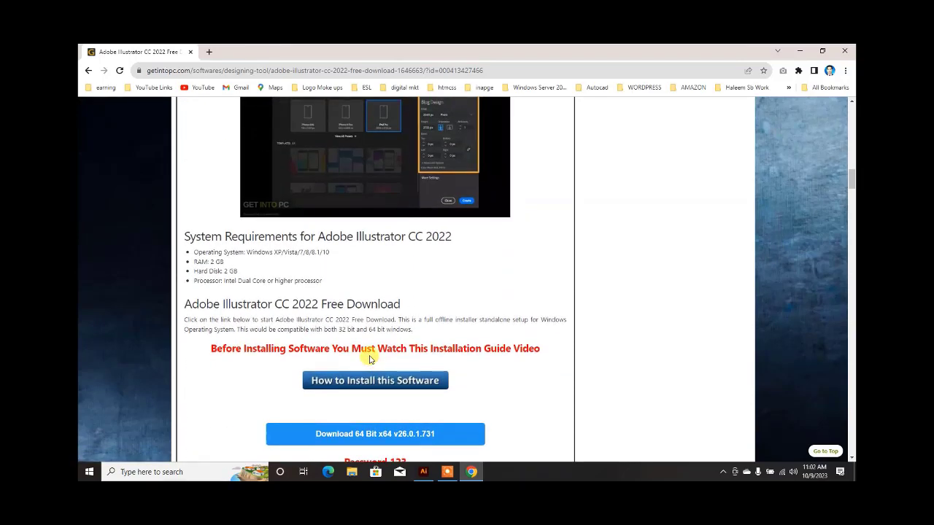
scroll(422, 332, "up", 6)
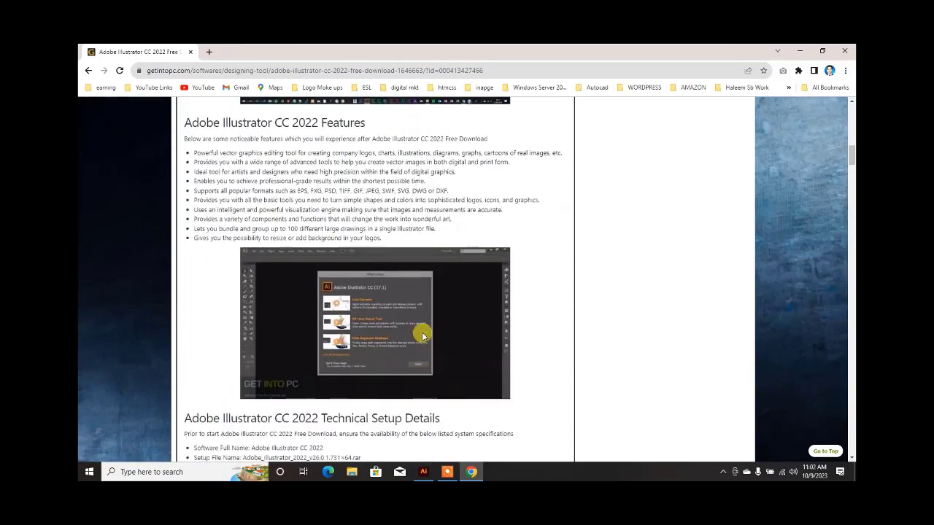
scroll(423, 336, "up", 10)
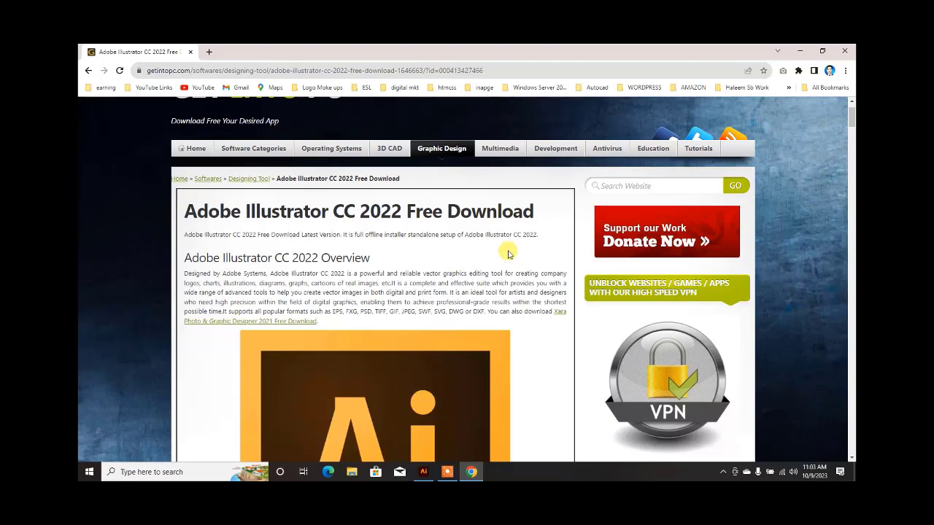
Minimize the browser, switch back to Adobe Illustrator's home screen and minimize the screen recorder's control window.
left_click(800, 50)
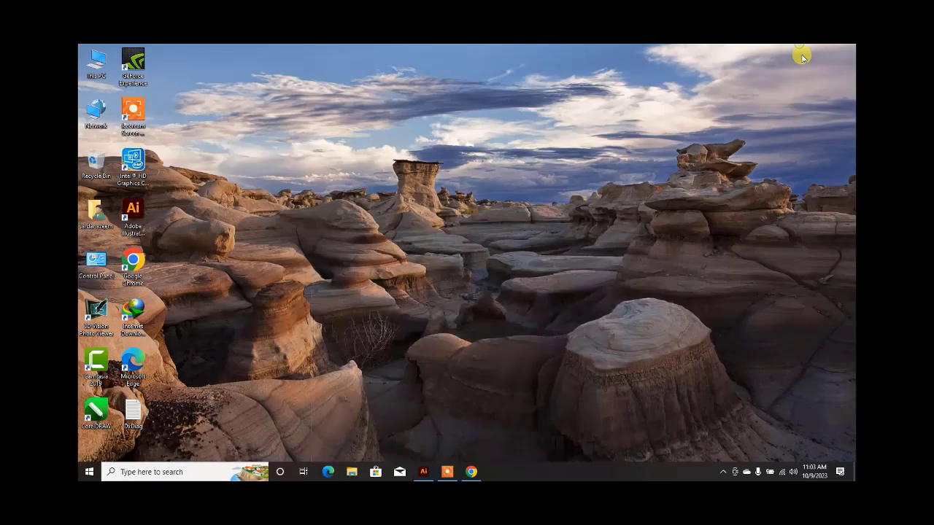
left_click(422, 471)
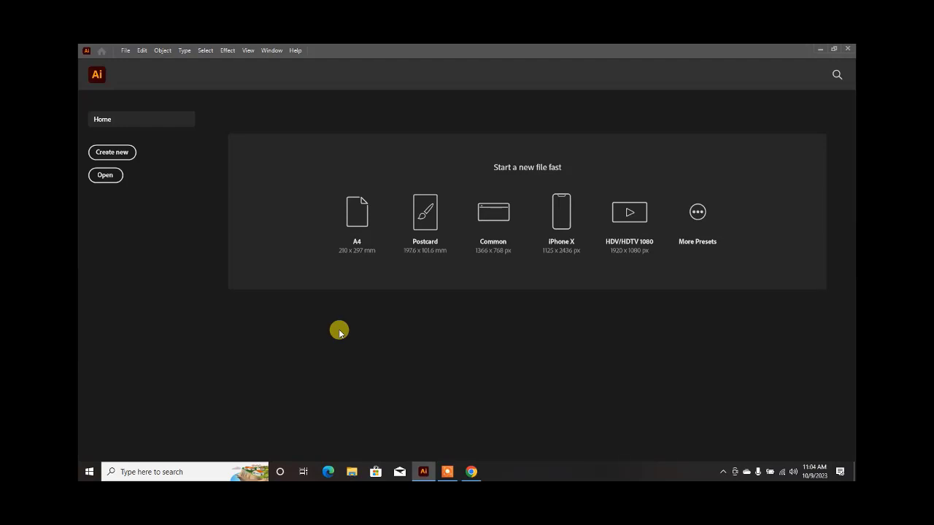
left_click(442, 472)
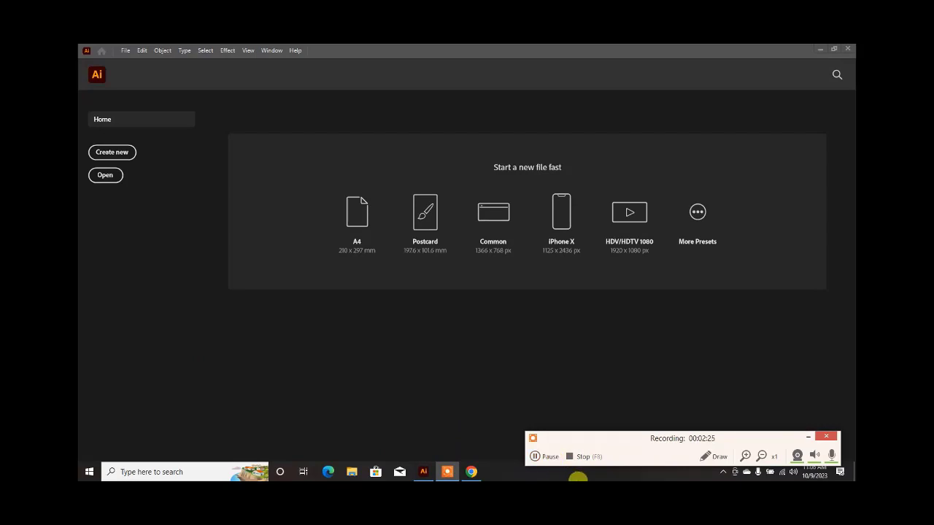
left_click(807, 436)
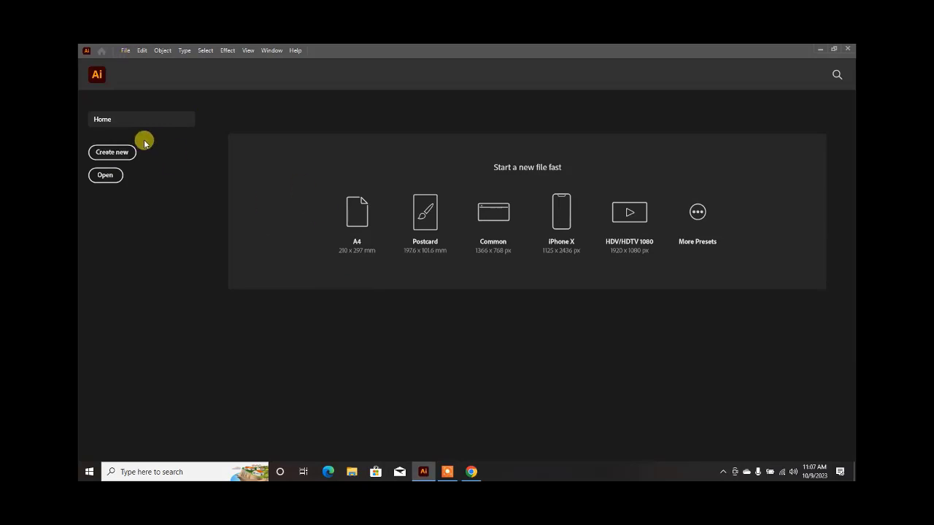
Start a new document, compare the recent A4, Letter and Web-Large presets, and select Letter.
left_click(116, 158)
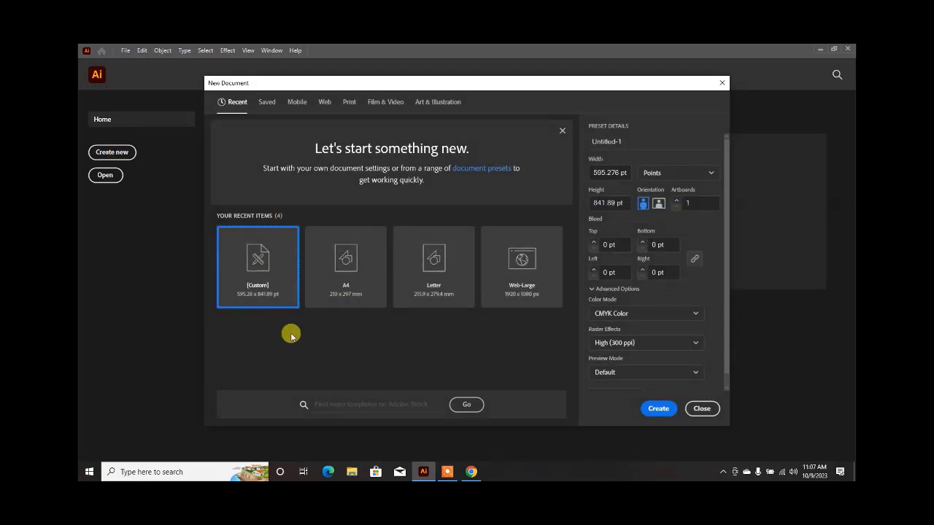
left_click(316, 274)
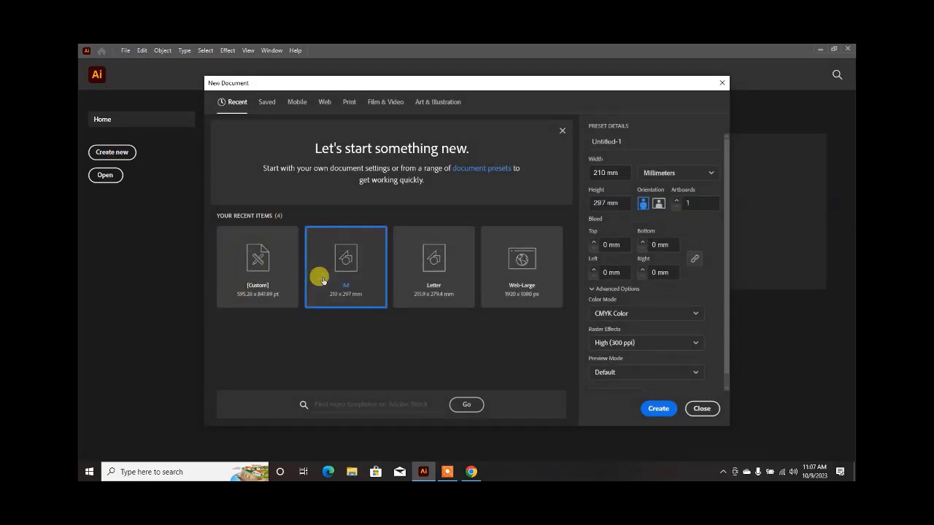
left_click(407, 264)
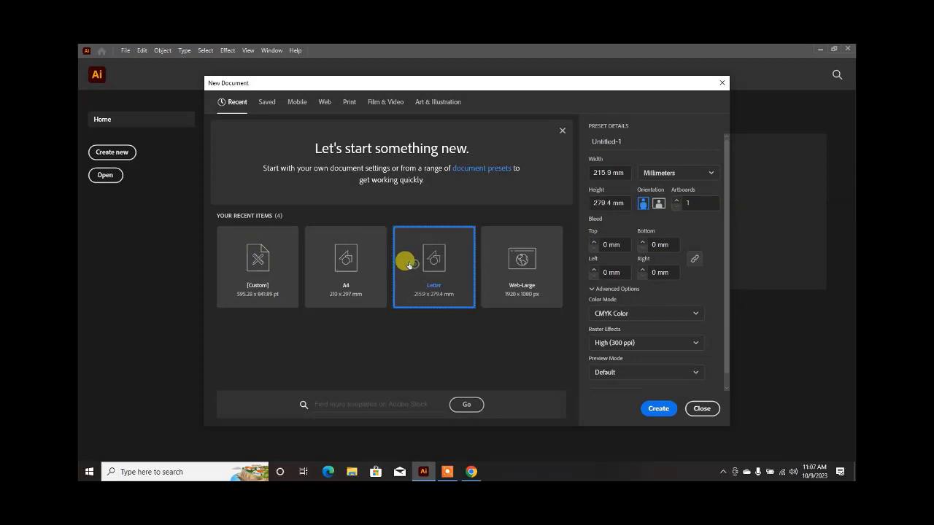
left_click(518, 293)
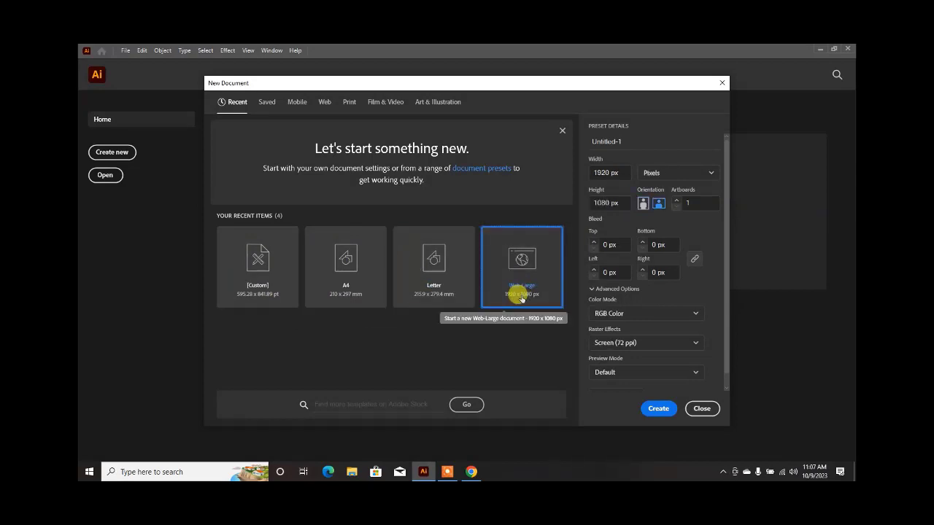
left_click(374, 286)
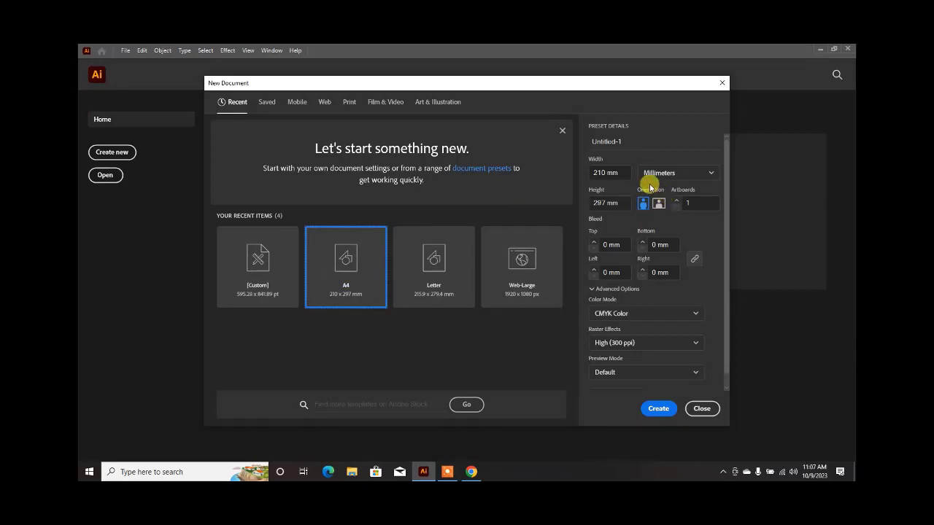
left_click(411, 289)
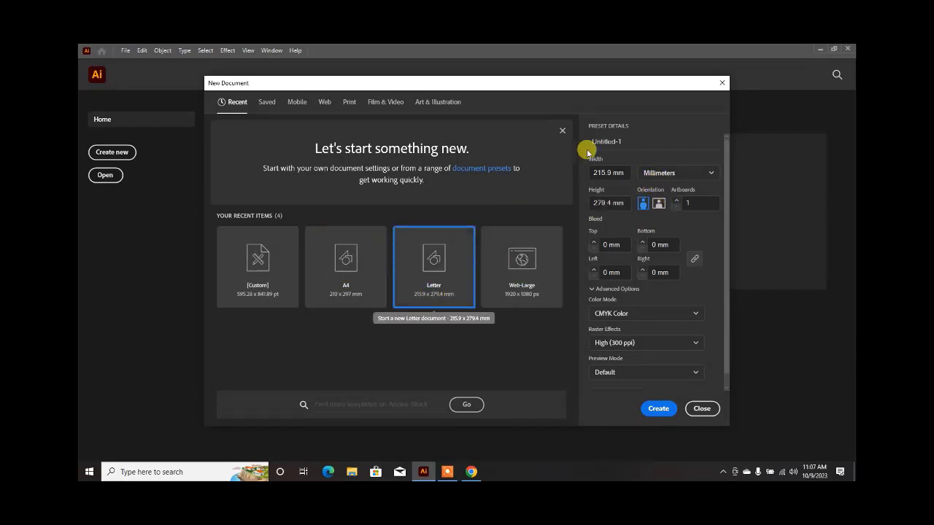
Set the Letter document's units to Pixels, keep raster effects at High (300 ppi), and create the document.
left_click(674, 174)
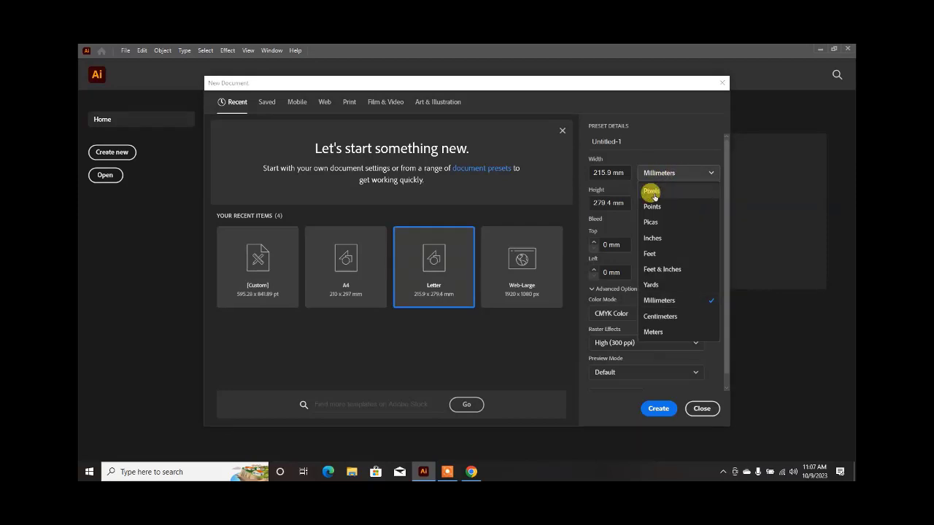
left_click(653, 193)
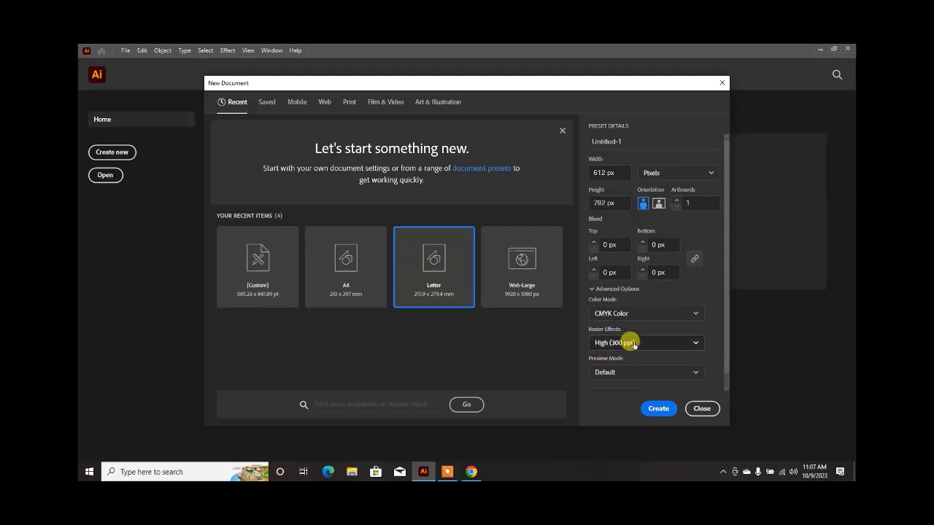
left_click(630, 343)
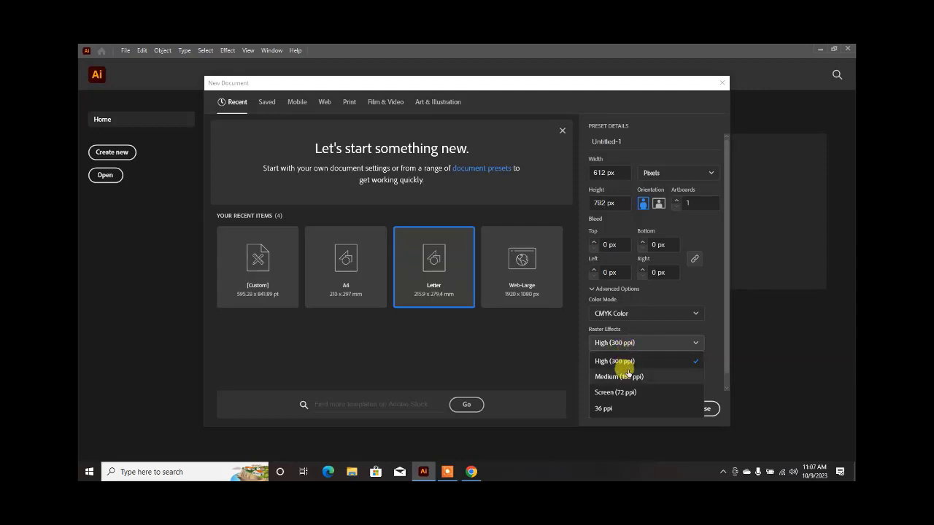
left_click(600, 361)
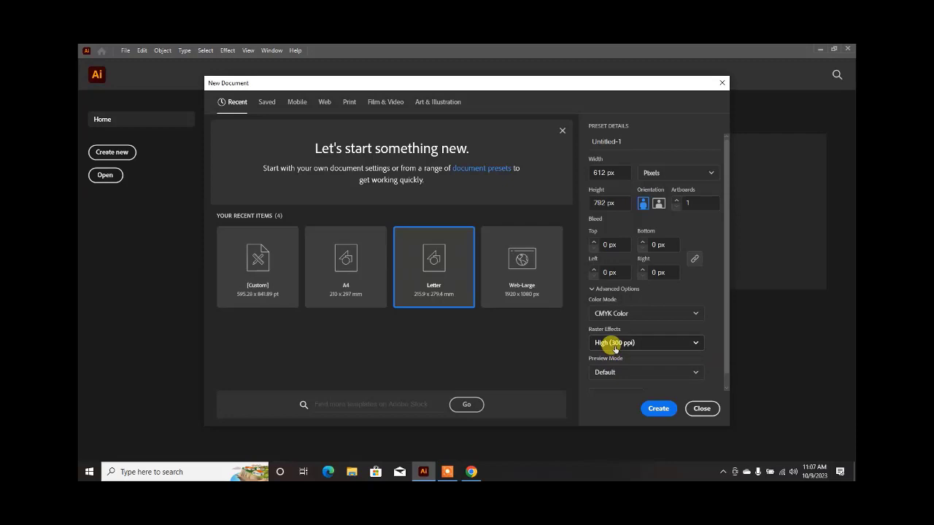
left_click(659, 409)
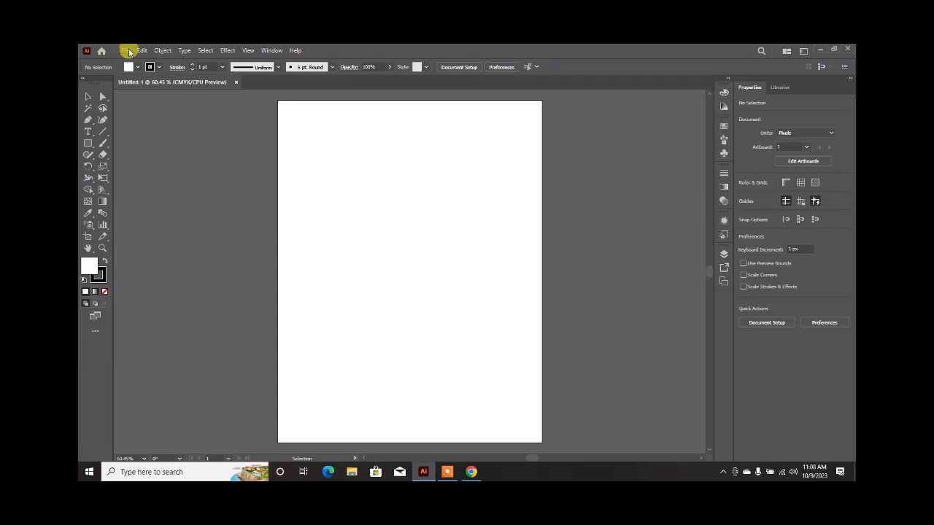
Try the single-column toolbar layout and restore the two-column layout.
left_click(248, 51)
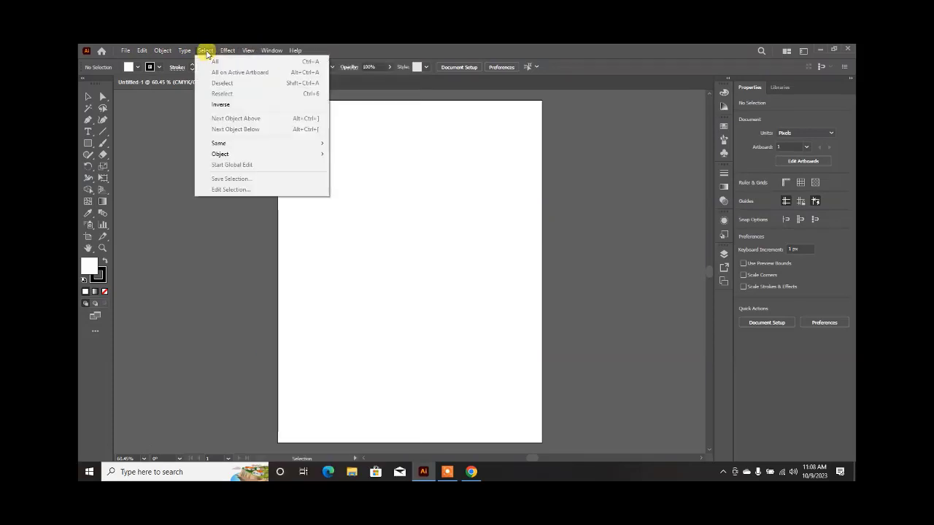
left_click(186, 259)
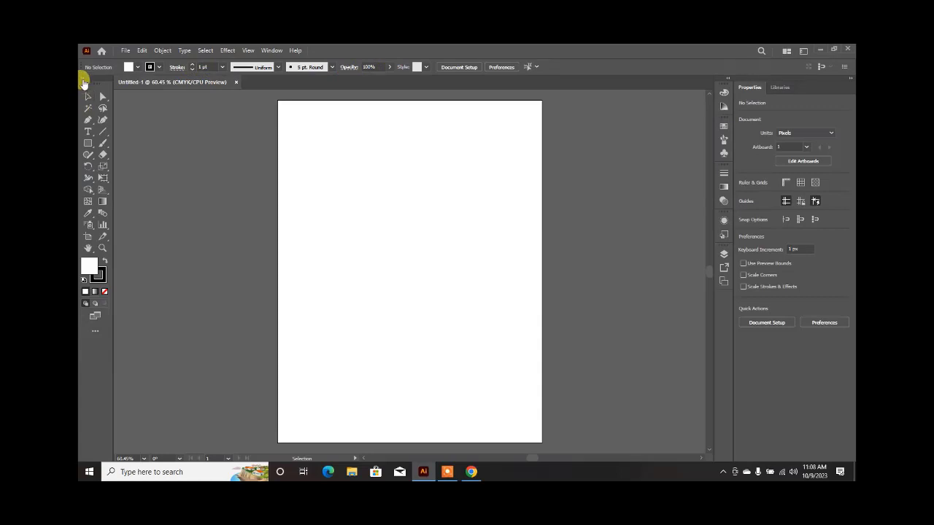
left_click(84, 83)
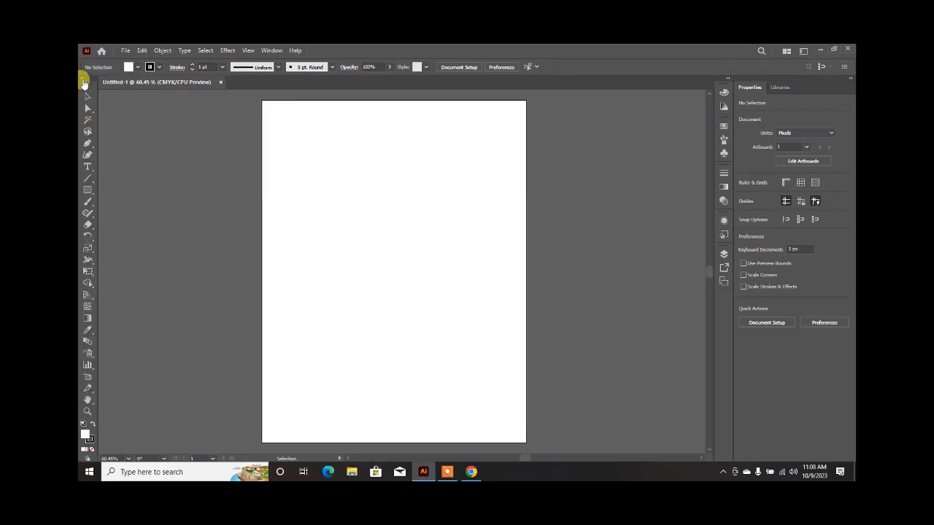
left_click(84, 82)
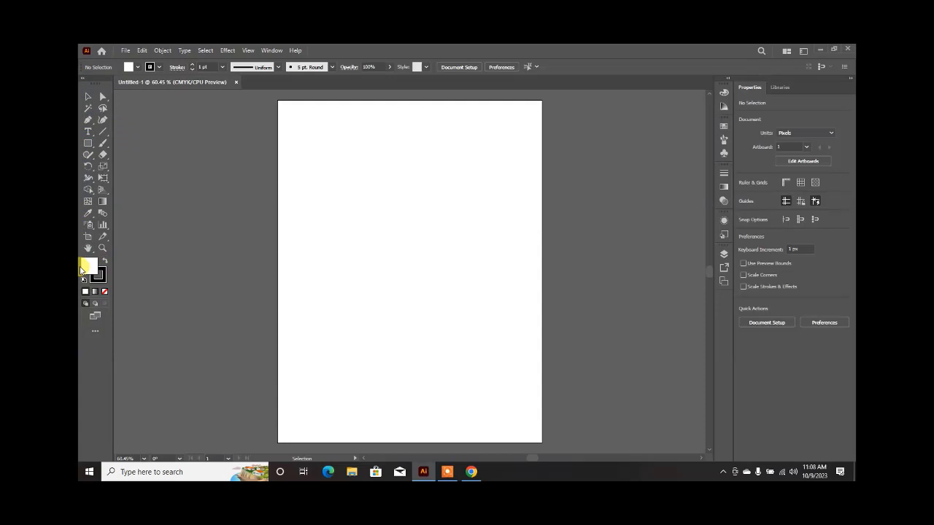
Try the Essentials workspace and return to the Essentials Classic workspace.
left_click(805, 52)
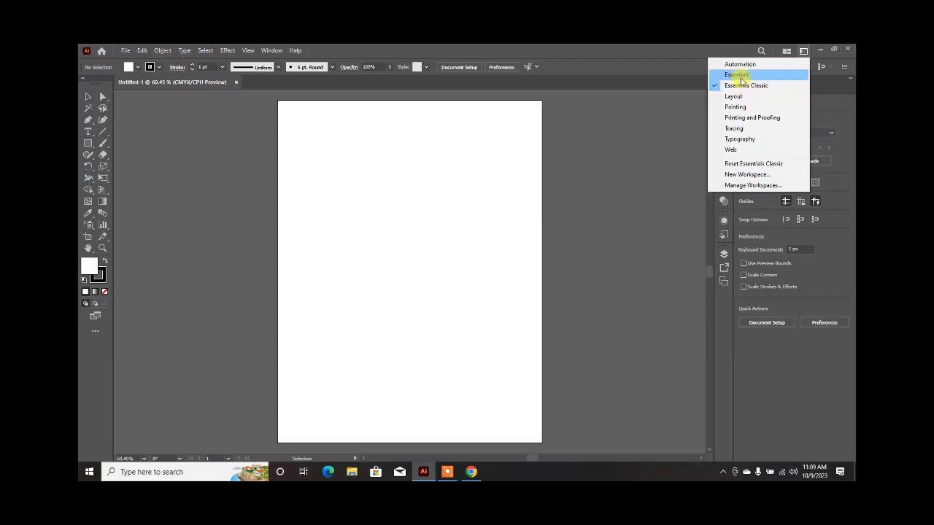
left_click(741, 77)
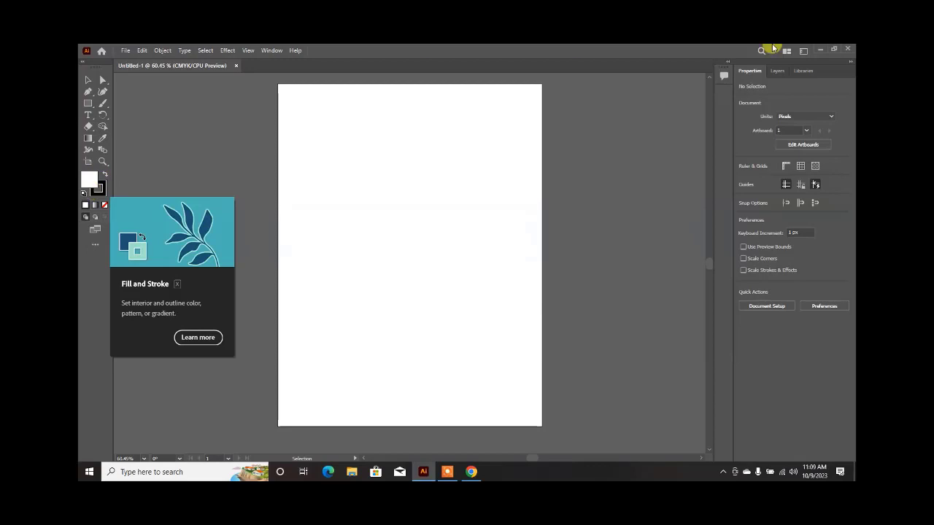
left_click(804, 52)
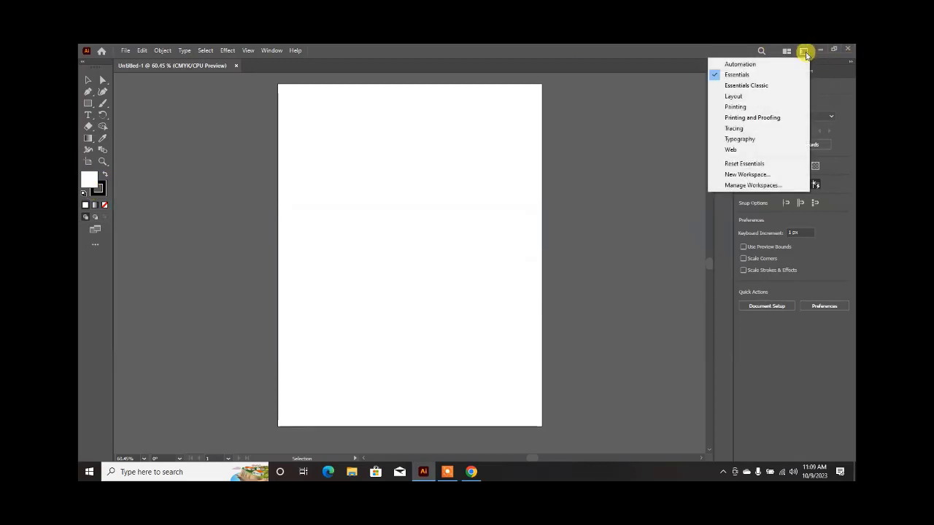
left_click(715, 85)
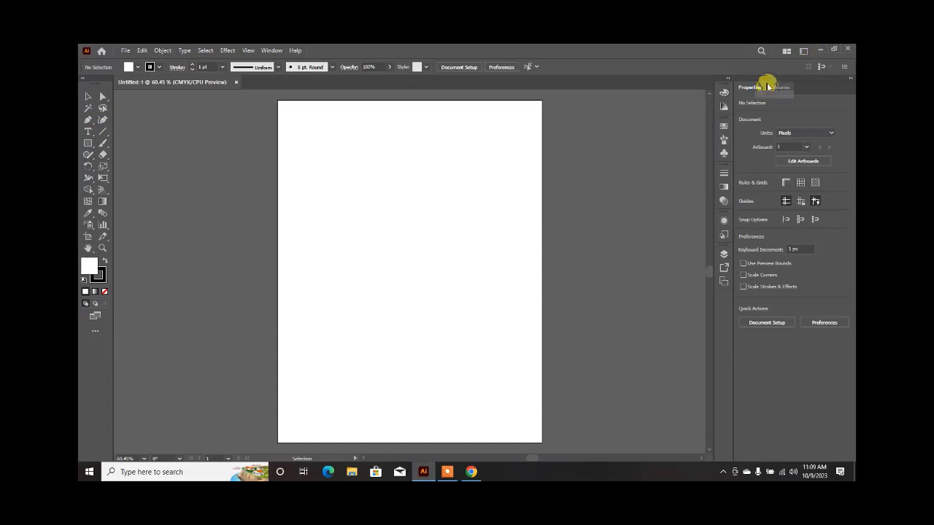
Collapse the panel docks to icons and move the Properties and Libraries group below the other panel icons in one column.
left_click(848, 78)
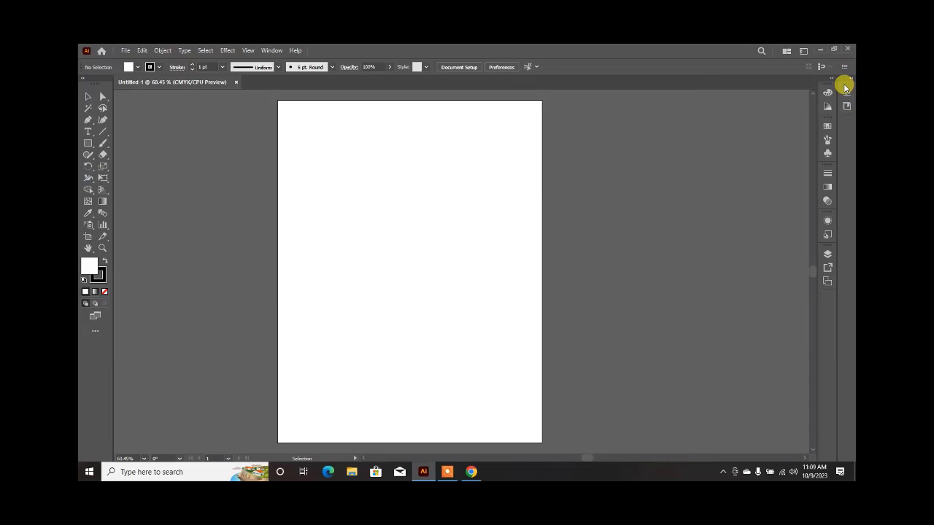
left_click(832, 78)
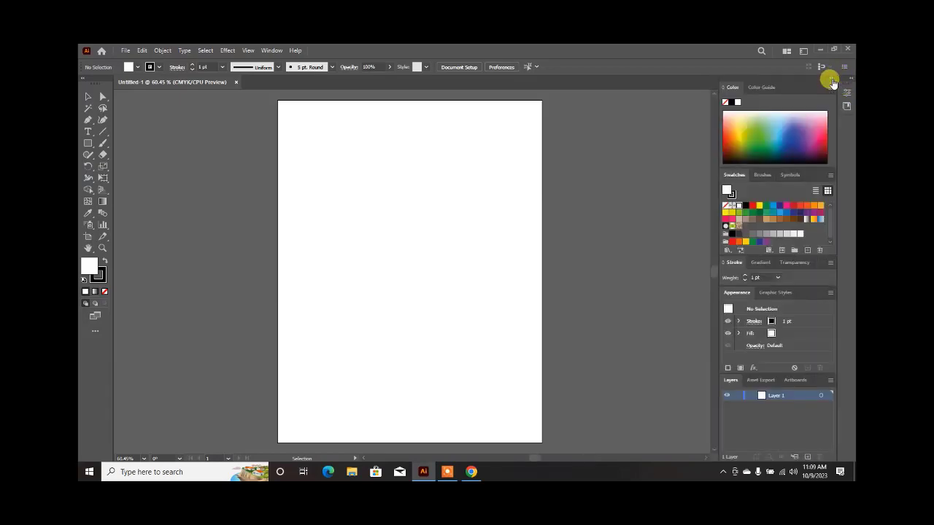
left_click(832, 81)
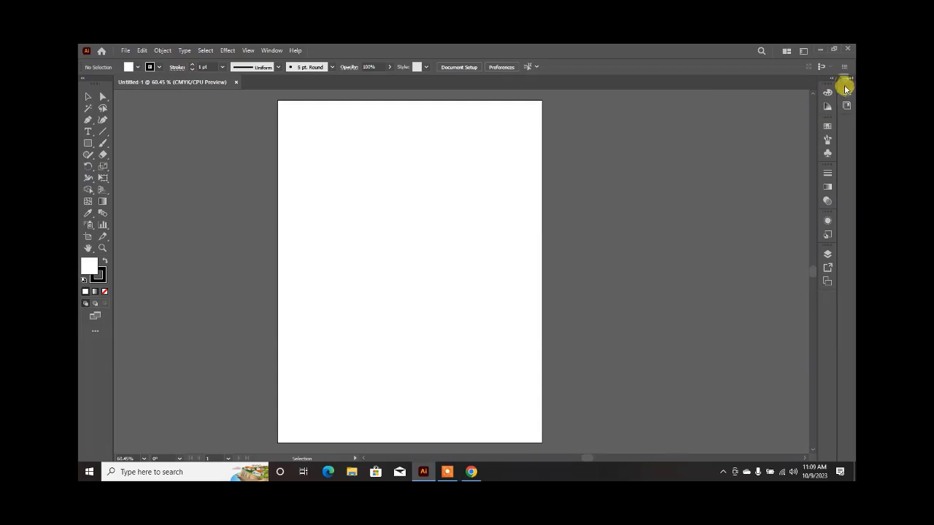
left_click_drag(844, 85, 827, 299)
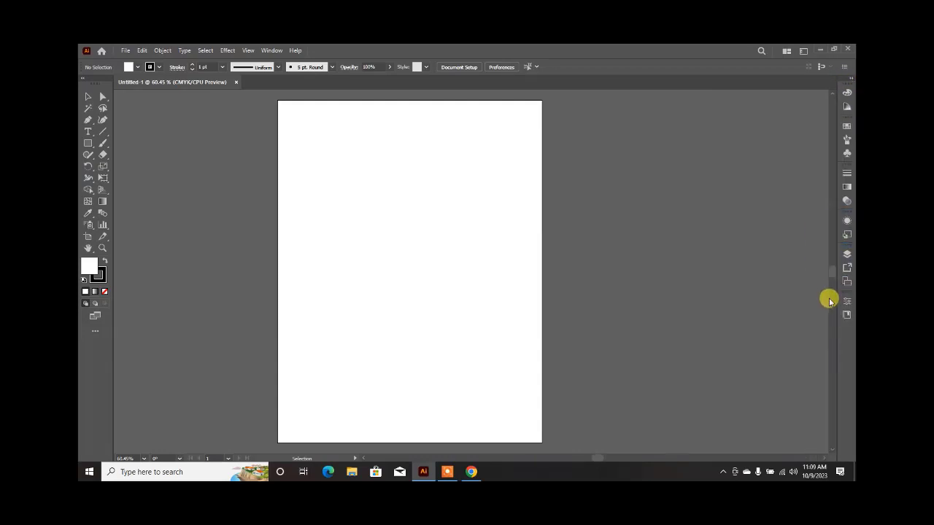
Examine the Layers, Appearance, Gradient and Swatches panels one after another, closing each one again.
left_click(846, 256)
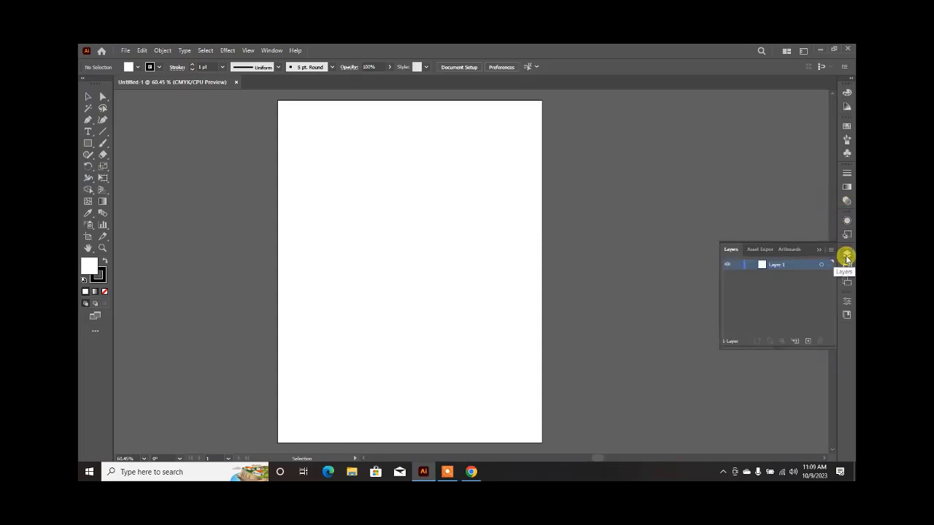
left_click(846, 257)
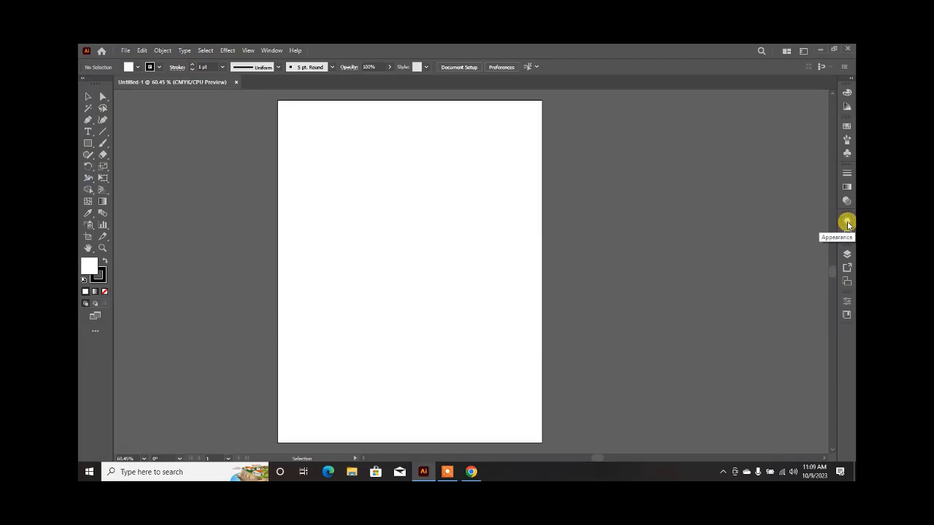
left_click(846, 221)
left_click(846, 222)
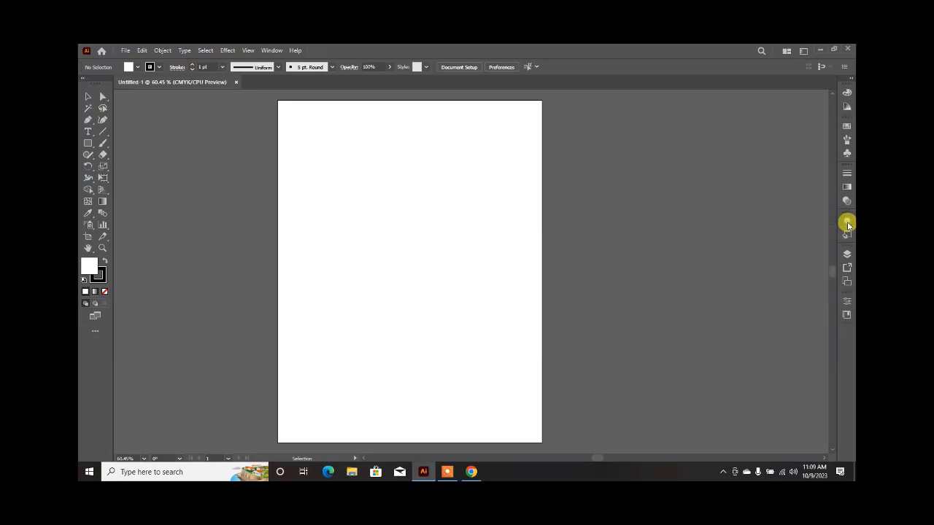
left_click(846, 187)
left_click(846, 187)
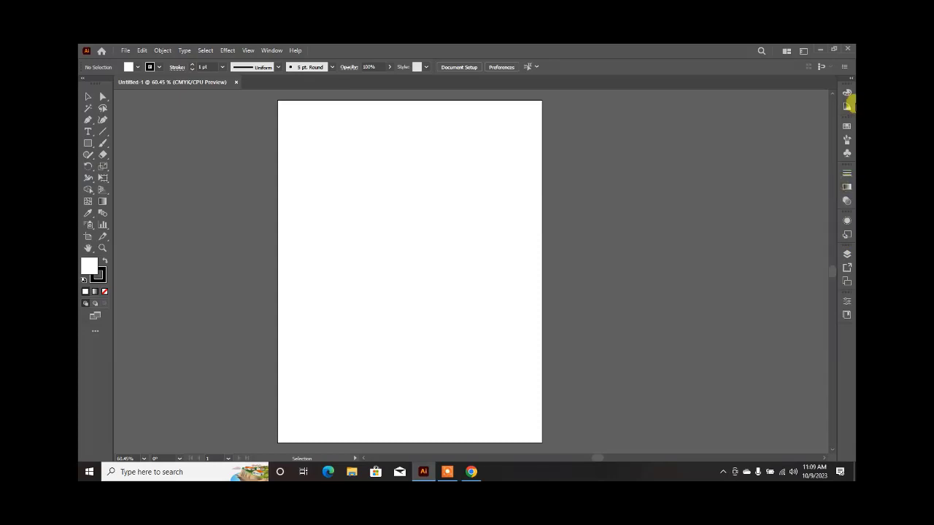
left_click(846, 128)
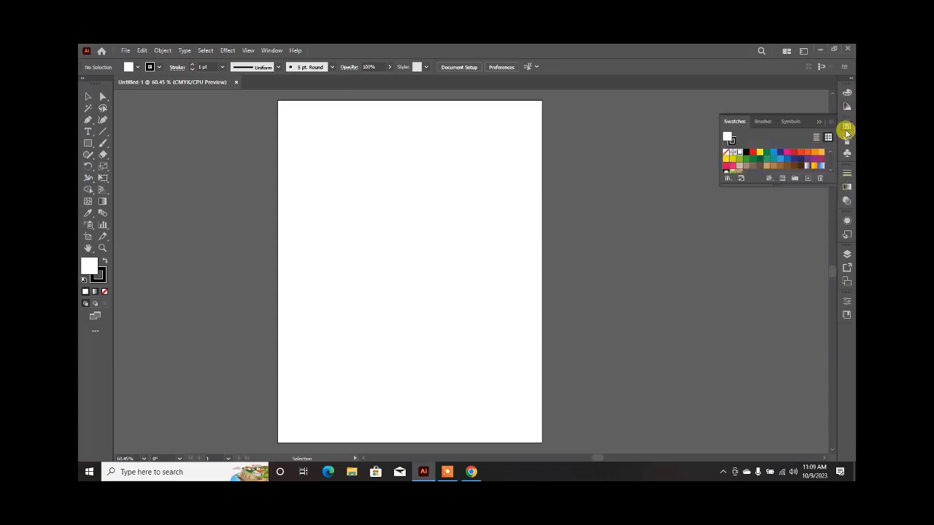
left_click(847, 129)
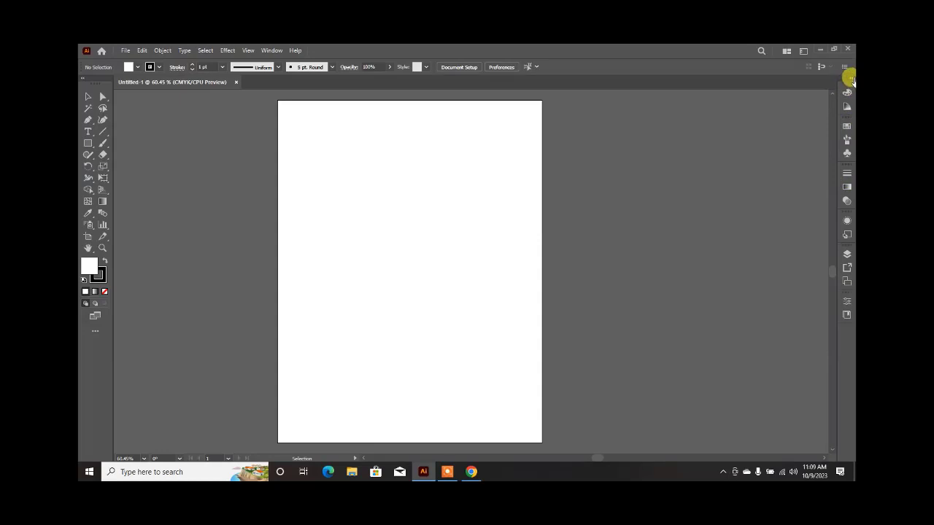
Detach Swatches as a floating panel, re-dock it after Symbols in the Brushes group, and collapse the group.
left_click(847, 126)
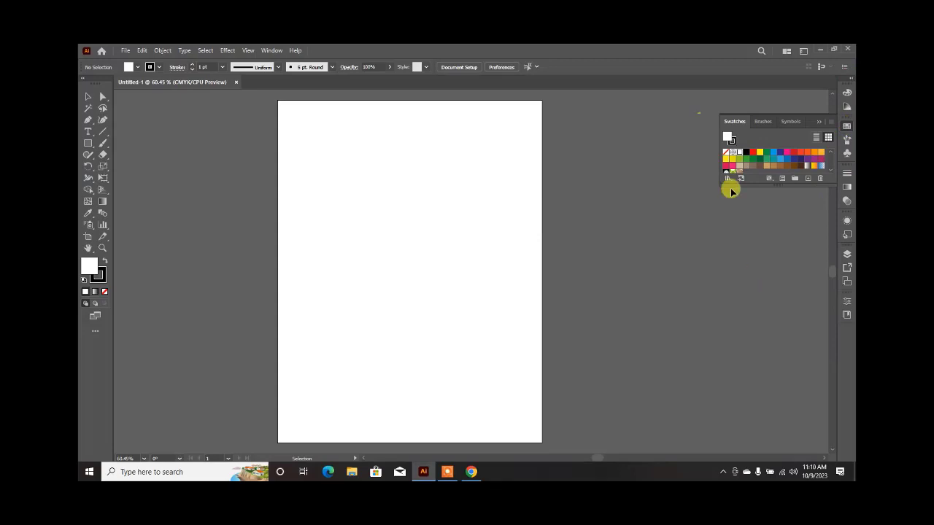
left_click_drag(735, 124, 601, 138)
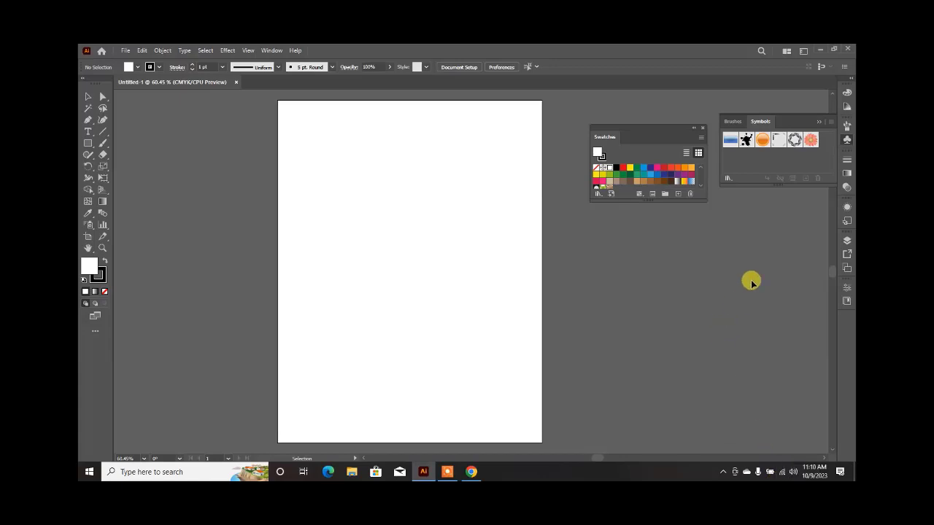
left_click(846, 141)
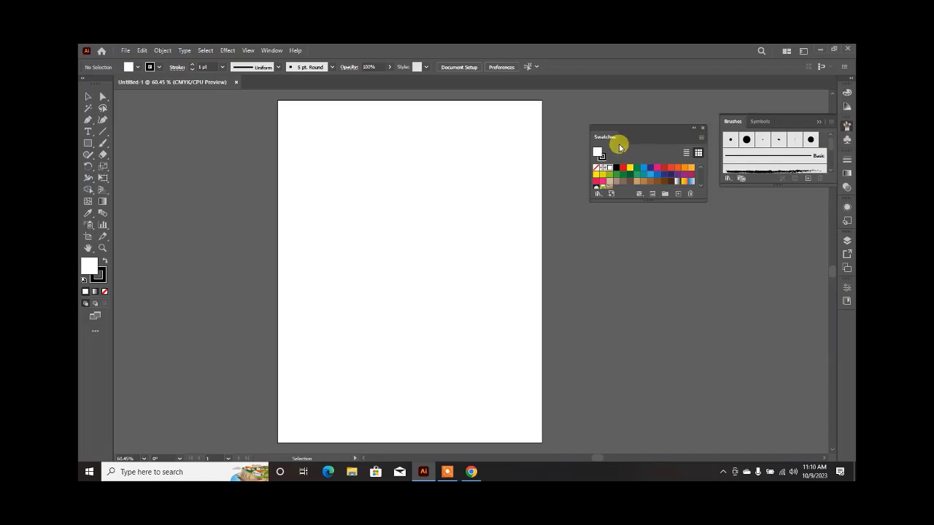
mouse_move(607, 137)
left_mouse_down()
mouse_move(766, 131)
mouse_move(787, 121)
left_mouse_up()
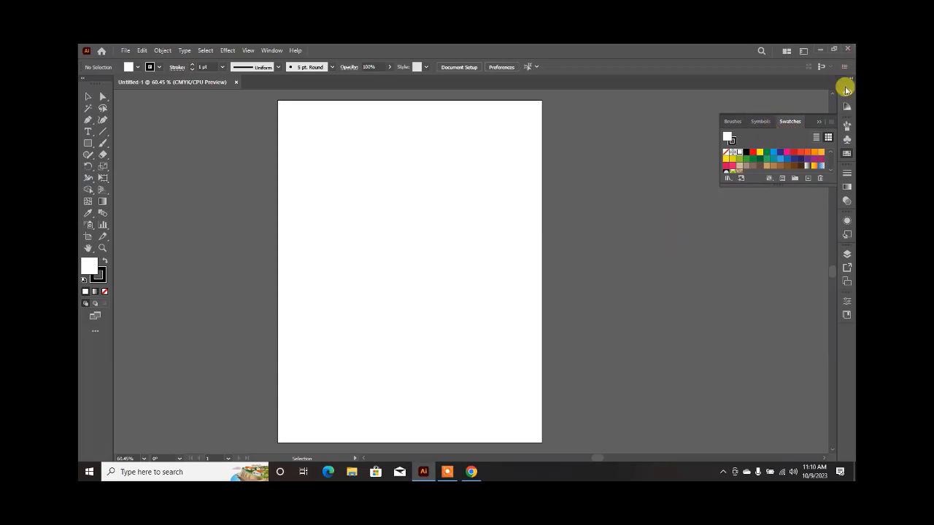
left_click(845, 157)
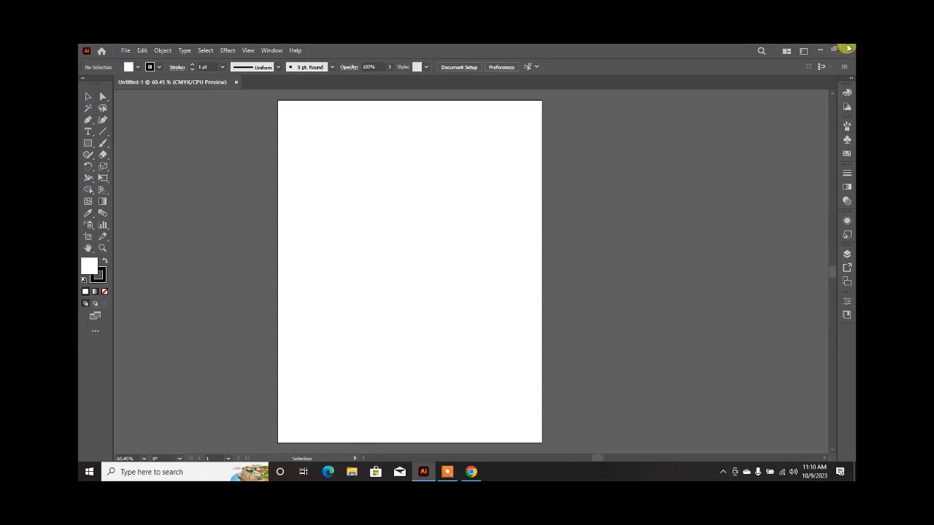
Expand the panel dock and collapse it back to icons, and show and hide the Color panel.
left_click(850, 79)
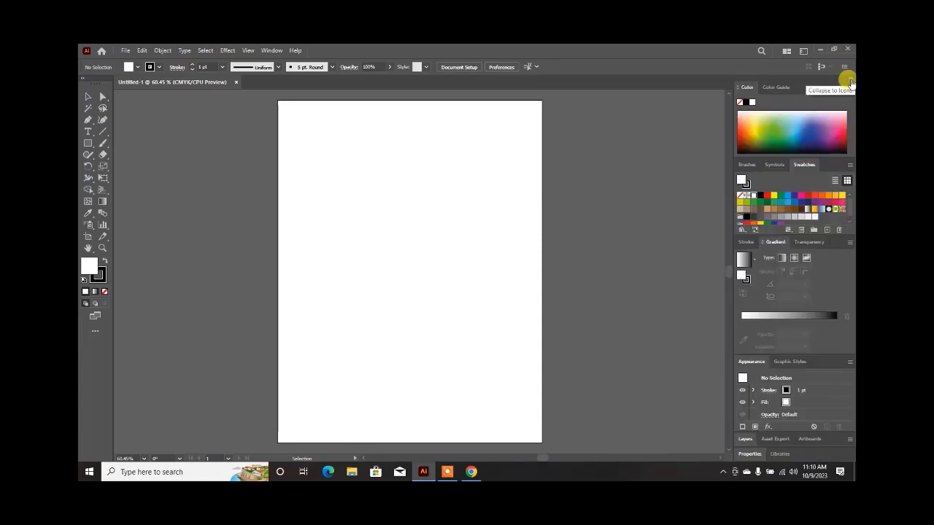
left_click(850, 81)
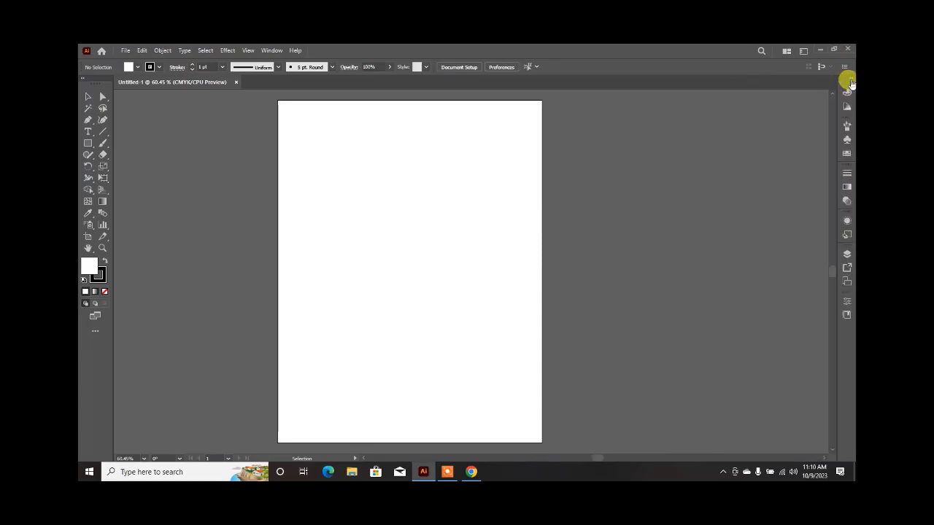
left_click(277, 51)
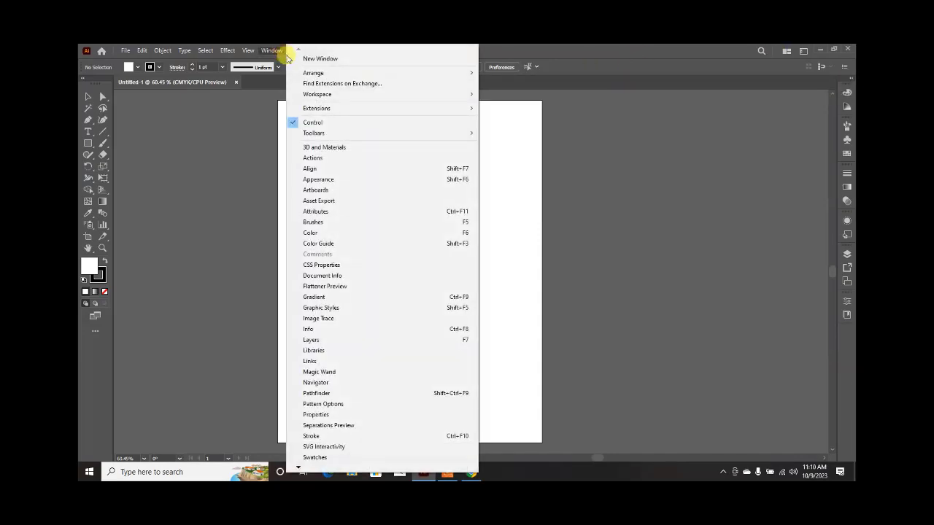
left_click(351, 238)
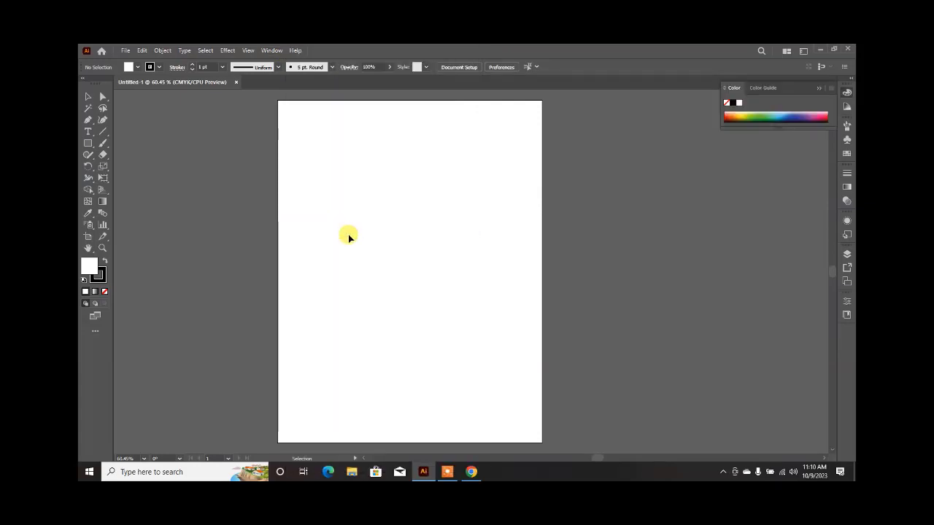
left_click(264, 52)
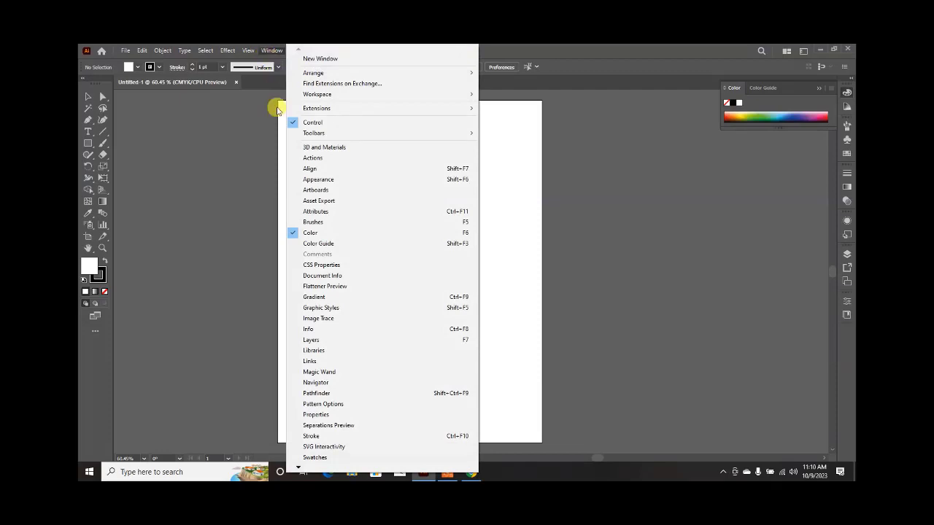
left_click(289, 232)
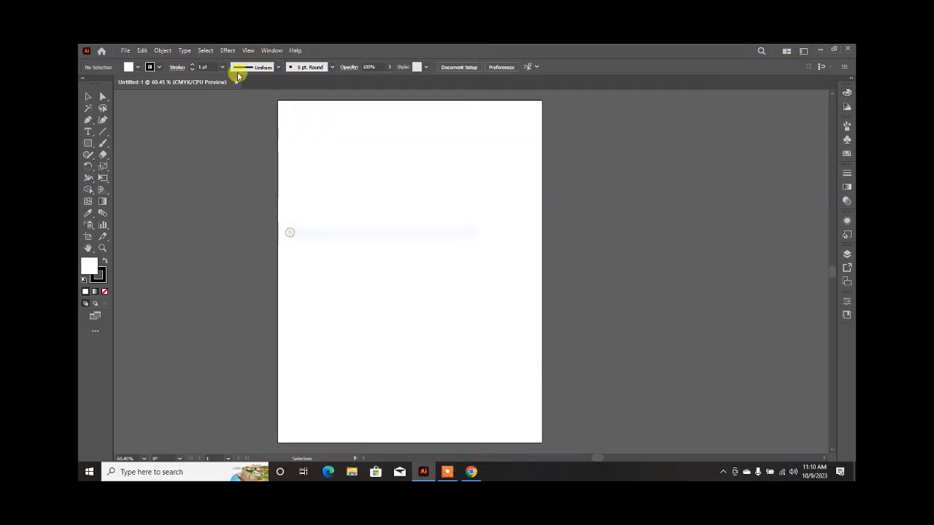
Show the Layers panel and look through its options menu without choosing anything.
left_click(267, 50)
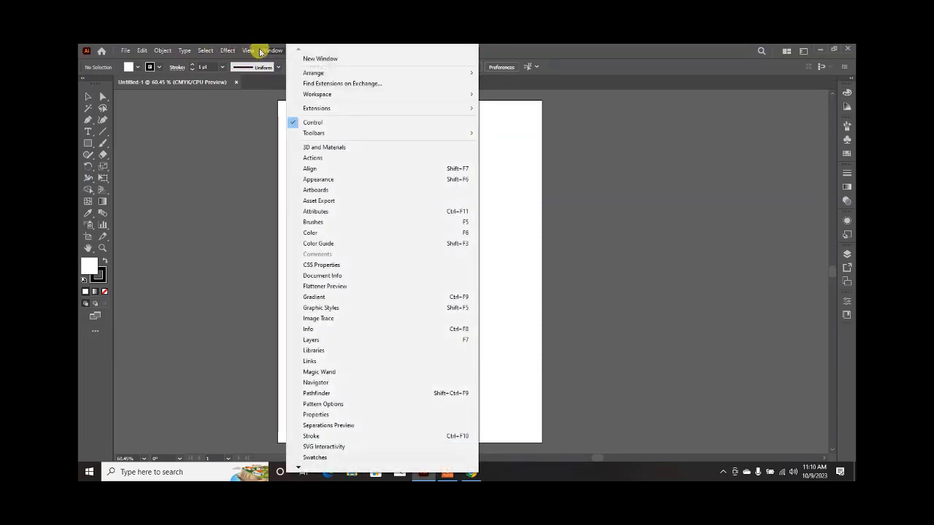
left_click(311, 340)
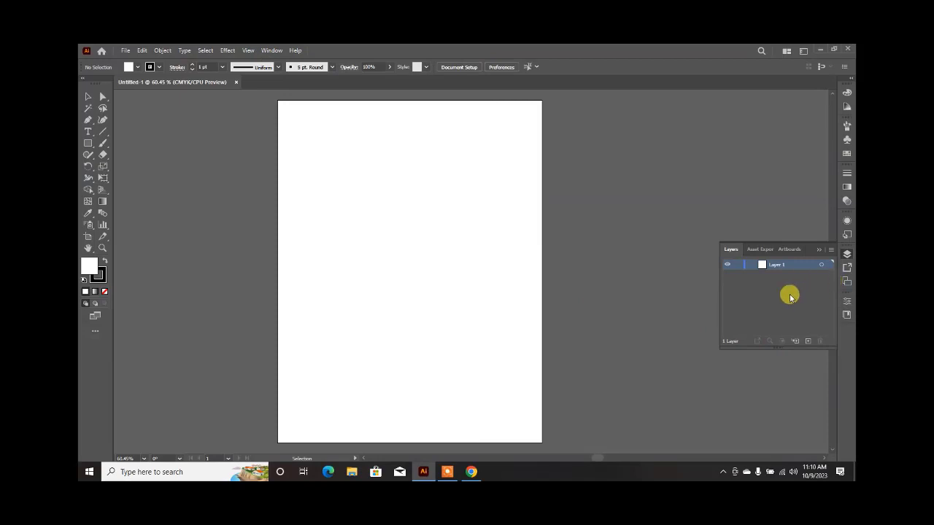
left_click(831, 251)
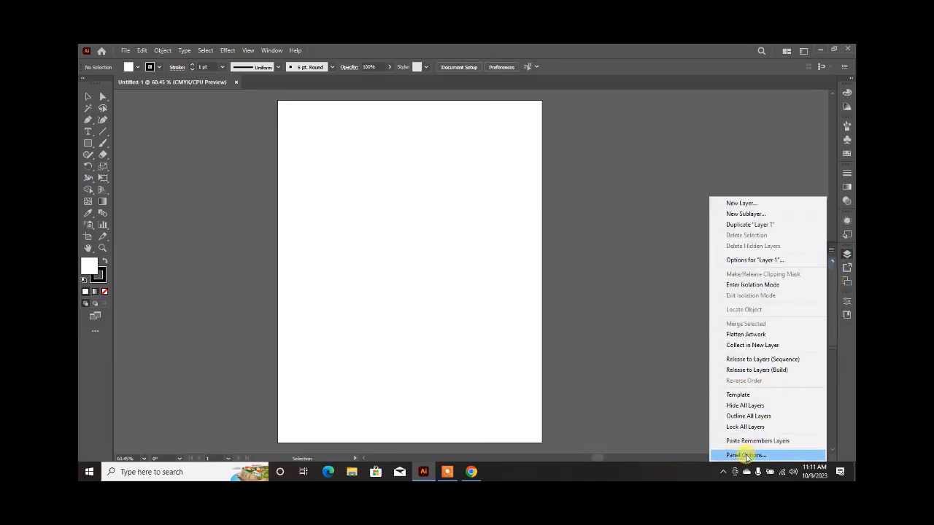
left_click(633, 249)
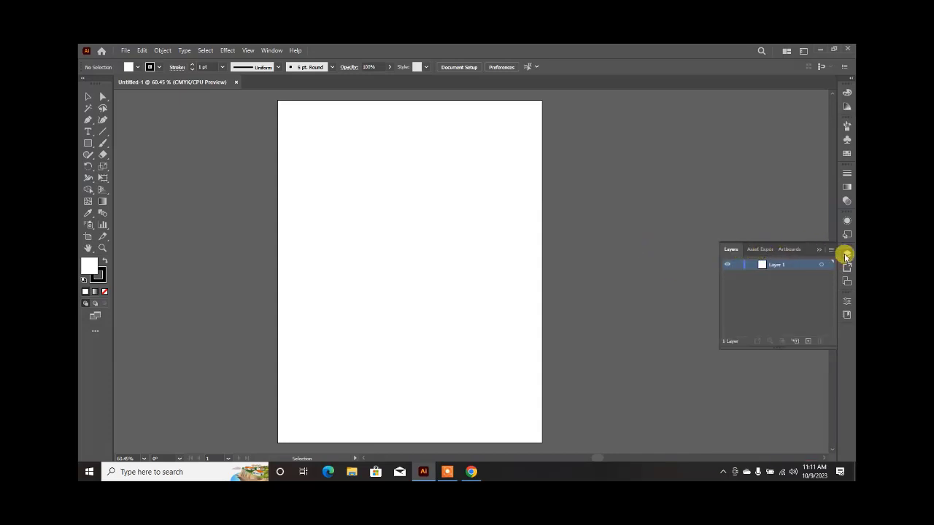
Detach Layers as a floating panel beside the artboard and view its options menu.
left_click_drag(846, 255, 641, 199)
left_click(772, 240)
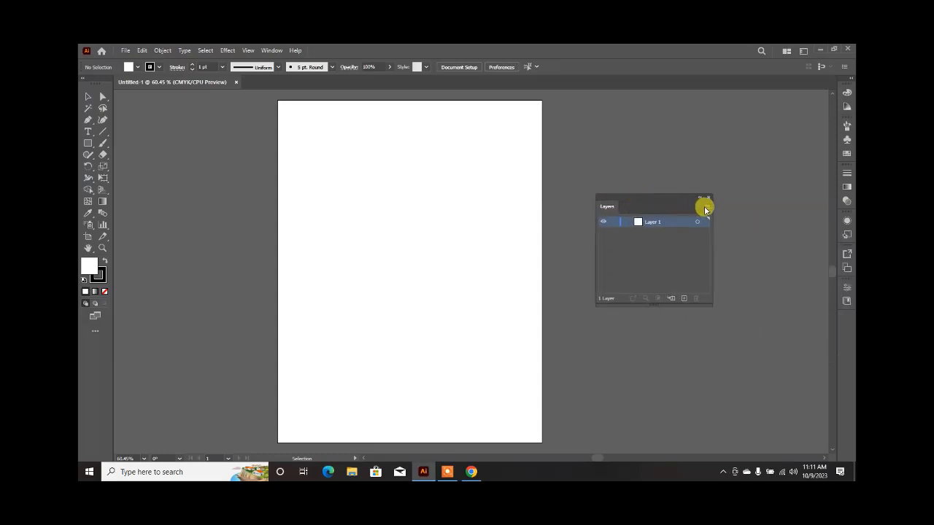
left_click(706, 206)
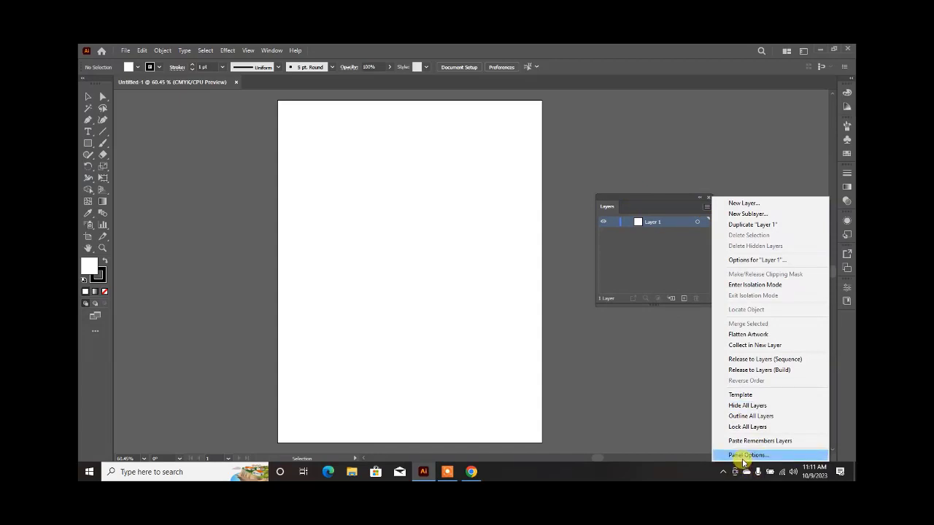
left_click(663, 383)
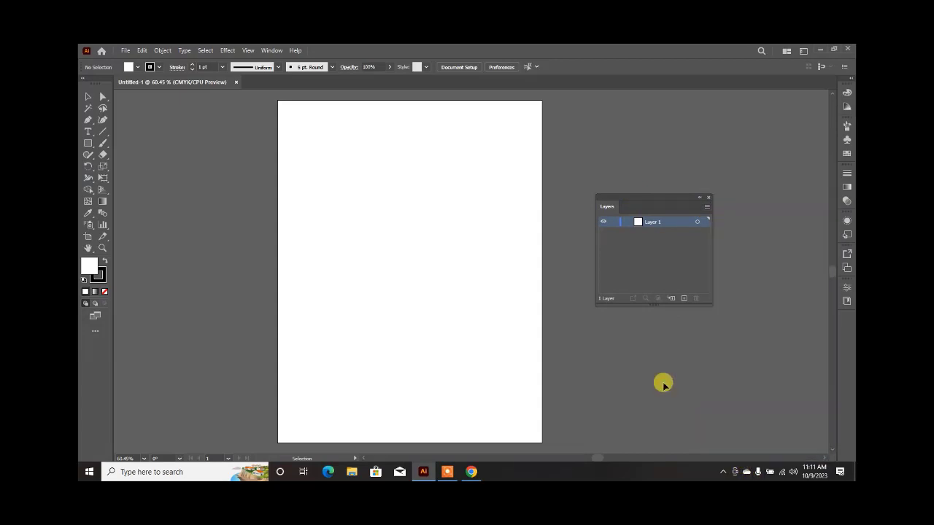
Close and reopen the floating Layers panel, and dock it after Graphic Styles in the Appearance group.
left_click(708, 196)
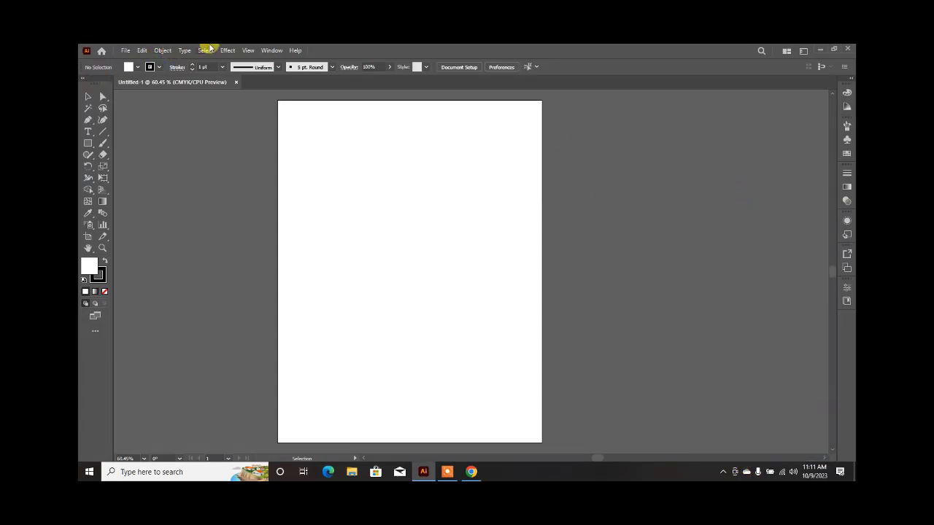
left_click(270, 52)
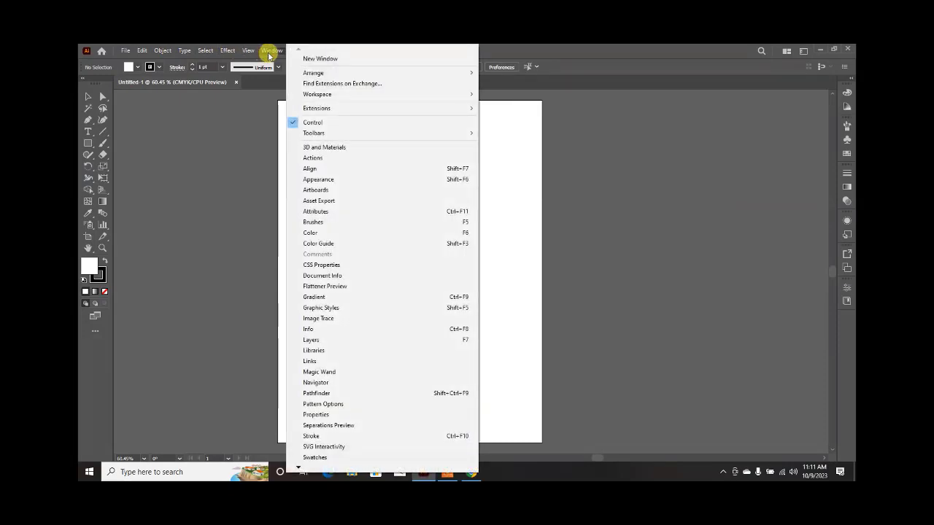
left_click(323, 341)
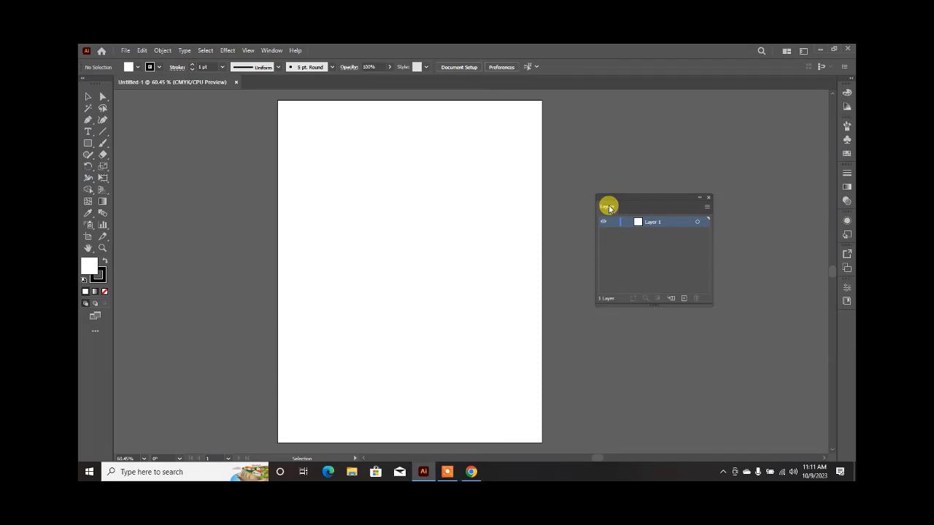
left_click_drag(609, 207, 846, 245)
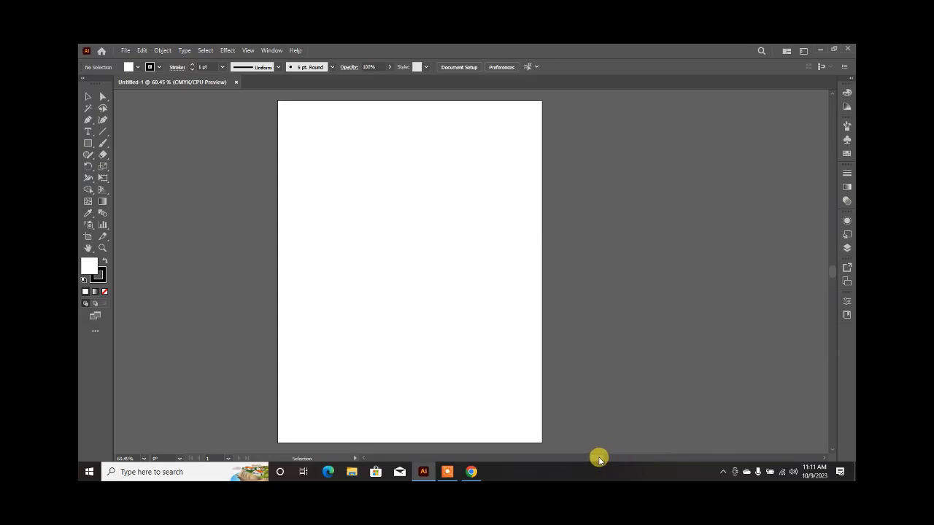
scroll(604, 456, "right", 3)
scroll(598, 452, "left", 5)
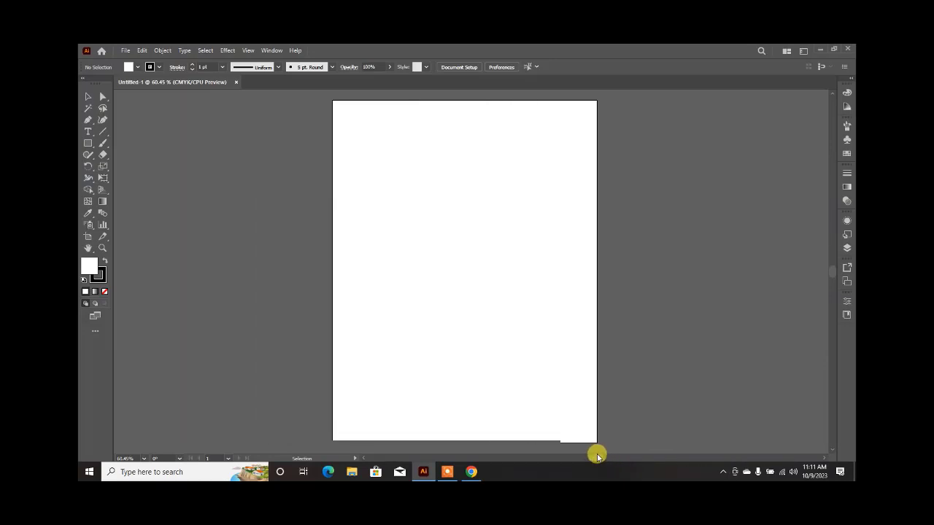
scroll(596, 456, "right", 3)
scroll(598, 457, "left", 1)
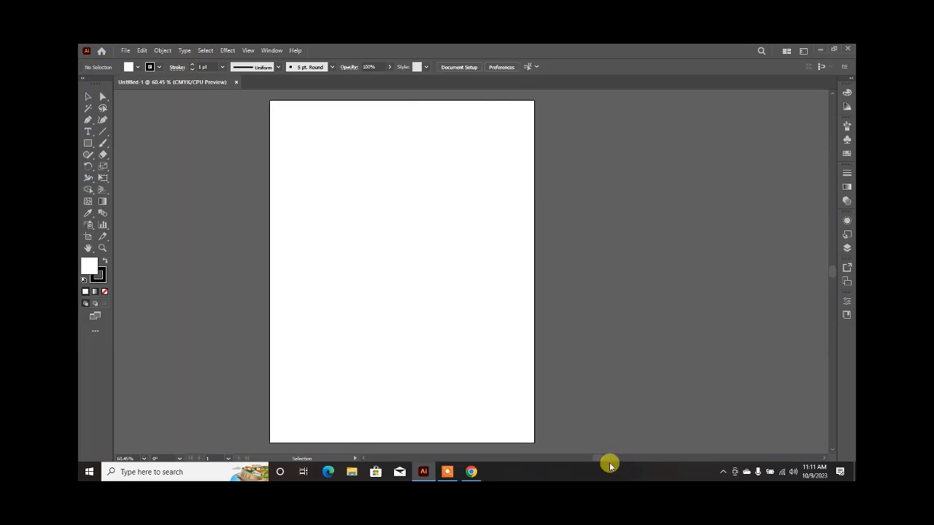
scroll(598, 457, "left", 2)
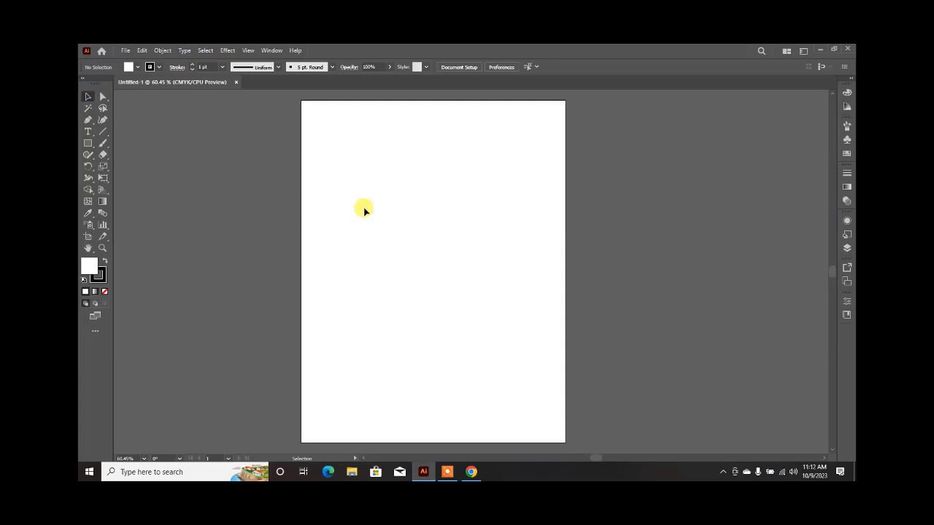
left_click(448, 470)
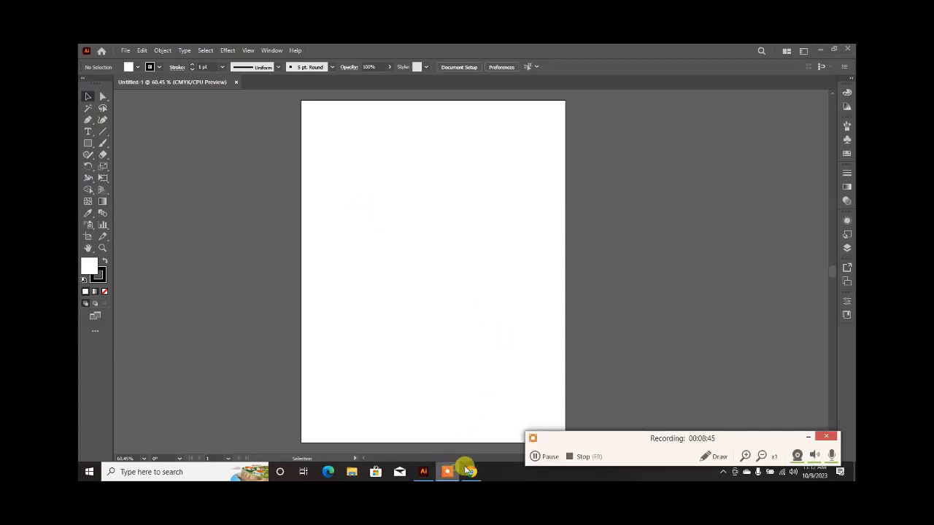
left_click(807, 437)
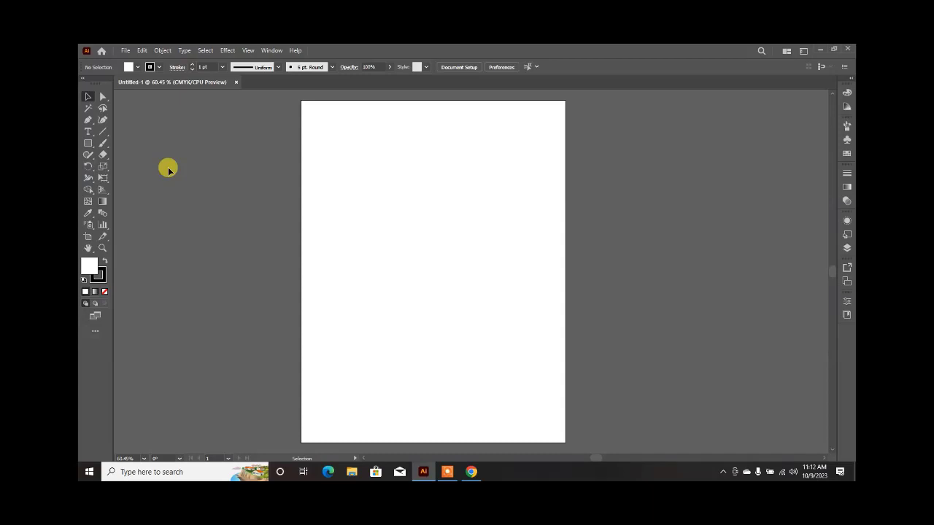
Tear off the Rectangle tool group as a floating toolbar and place it beside the artboard's upper part.
left_click(91, 146)
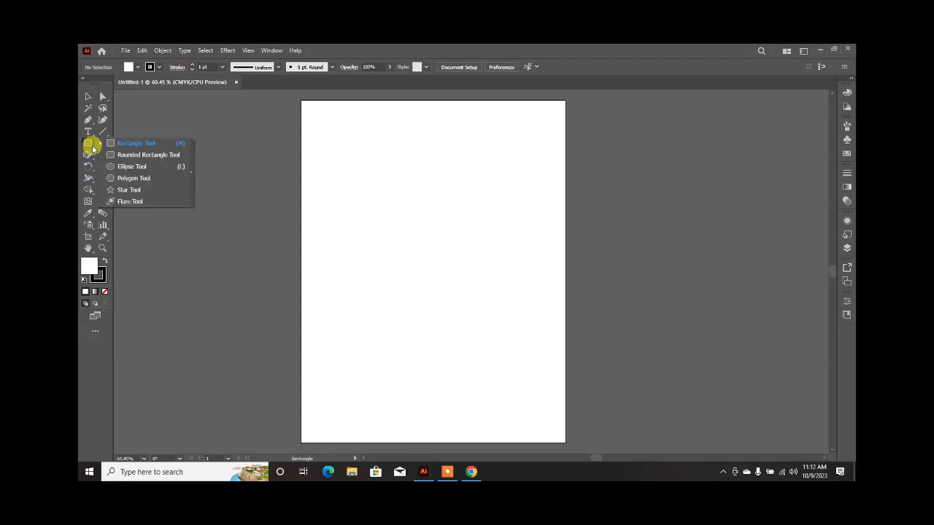
left_click(93, 150)
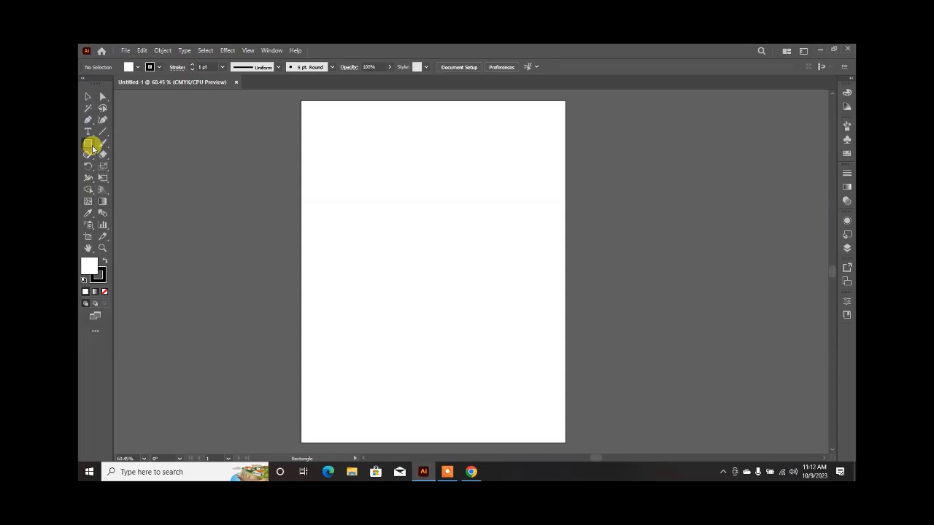
left_click(93, 150)
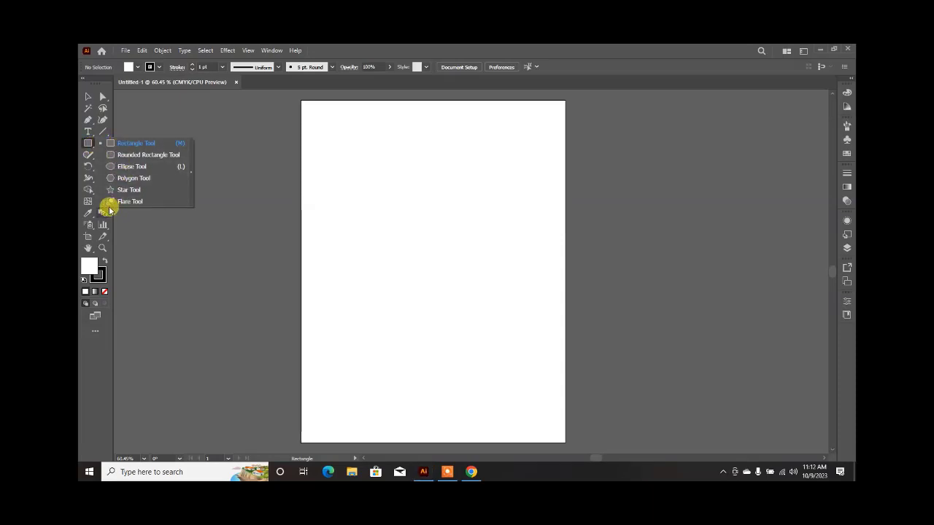
left_click(192, 174)
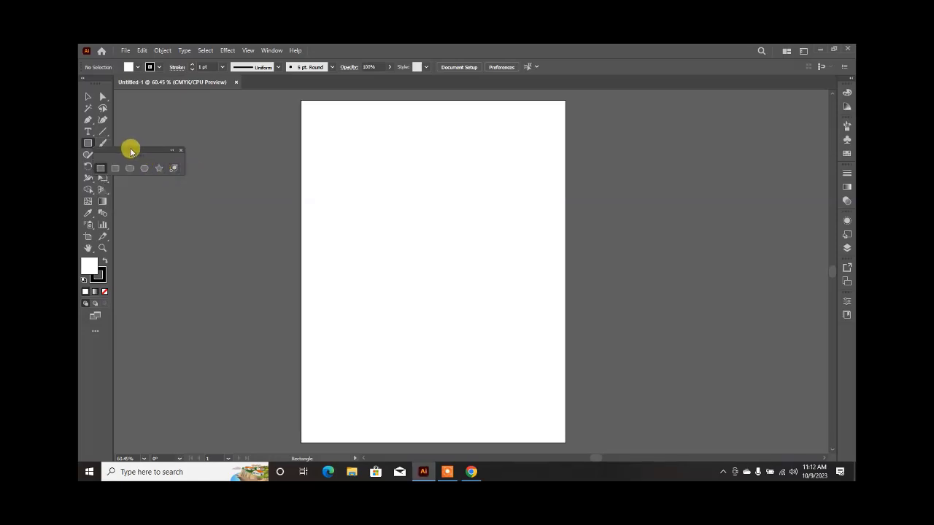
left_click_drag(131, 149, 213, 111)
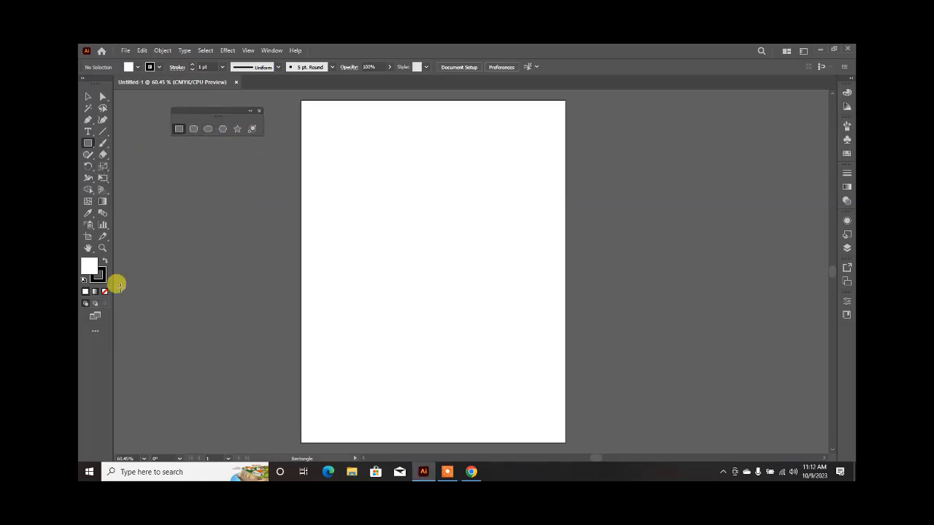
Draw a rectangle of about 194 × 175 px near the artboard's upper-left corner.
left_click(87, 144)
left_click(180, 130)
left_click_drag(311, 128, 398, 203)
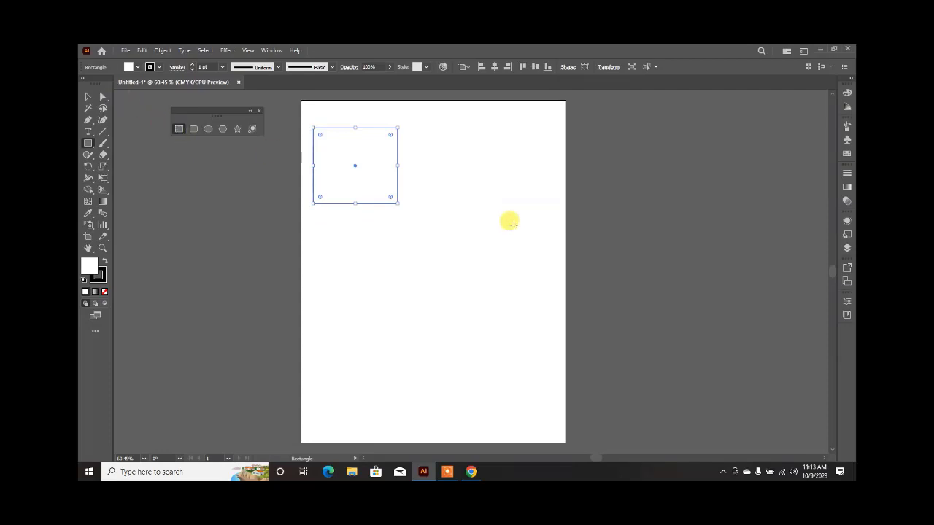
Create a rectangle with a width of 200 px and a height of 200 px around the artboard's middle.
left_click(408, 246)
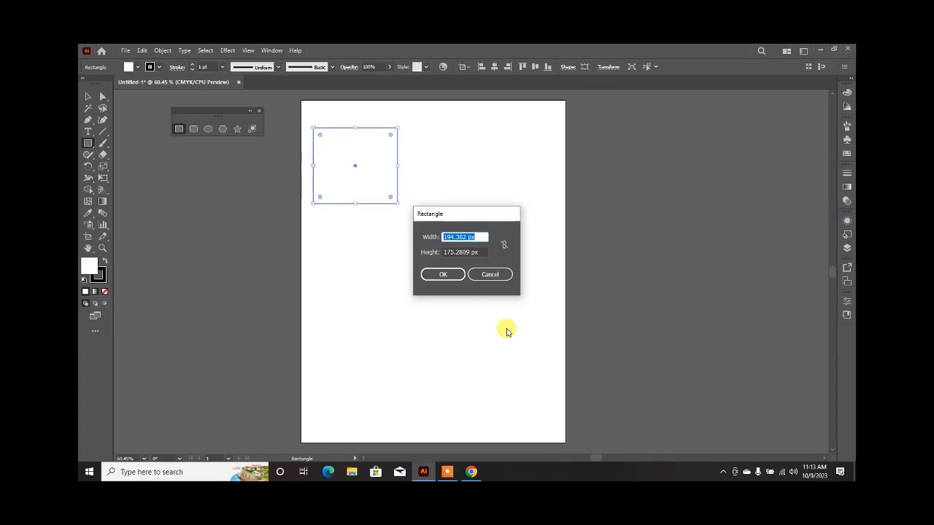
type("200")
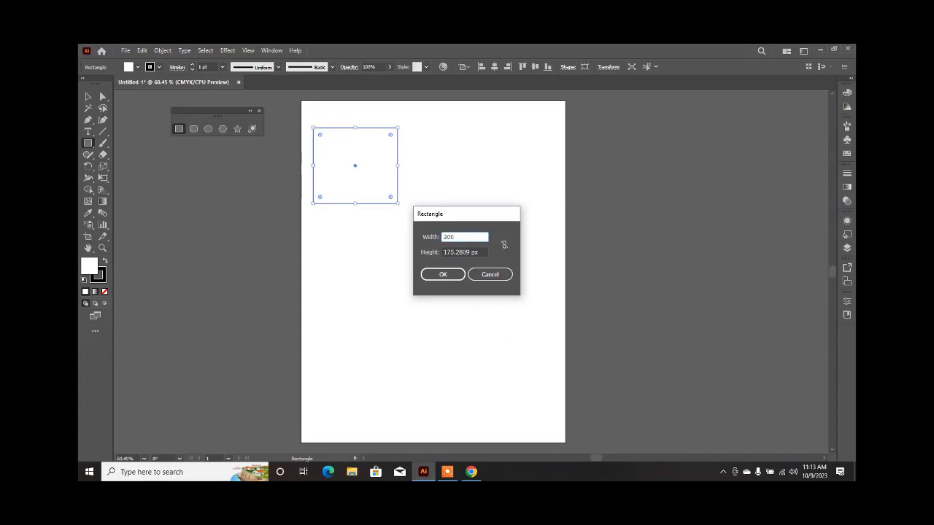
key("Tab")
type("200")
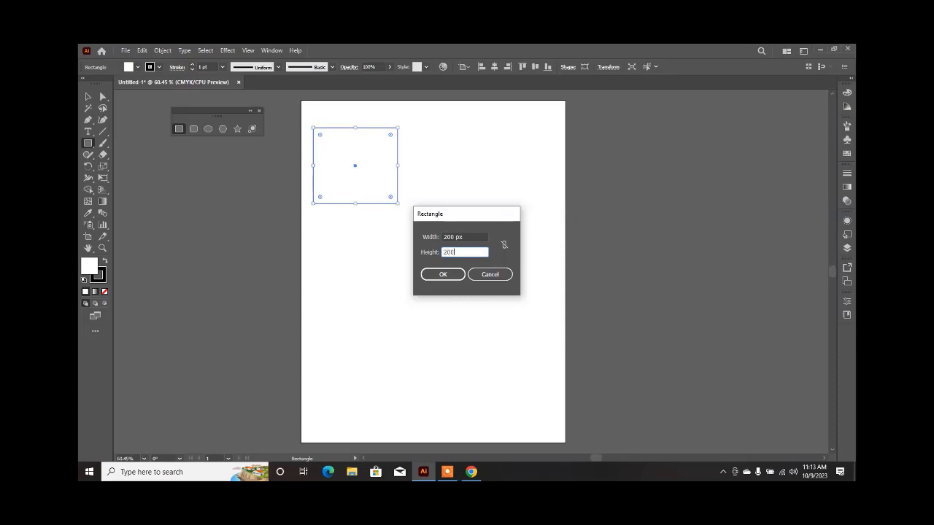
key("Return")
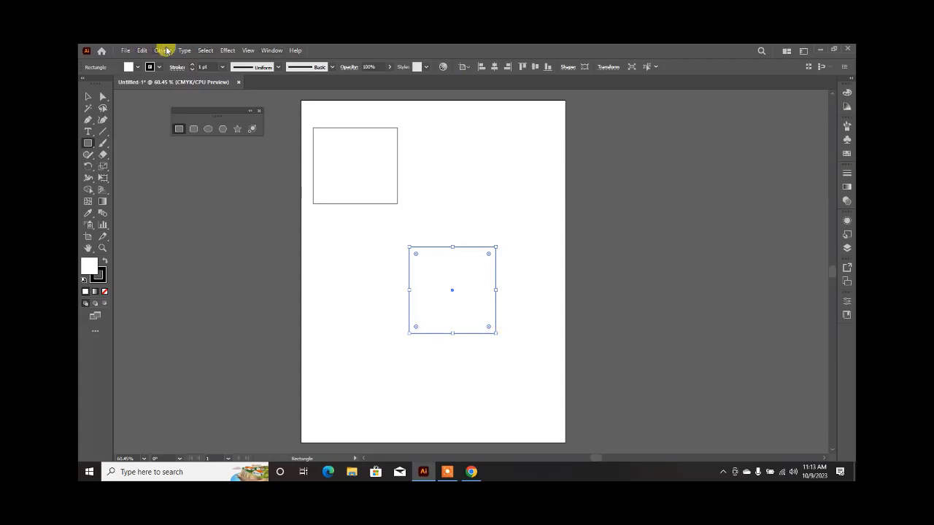
Show the document rulers and change their units to inches.
left_click(249, 51)
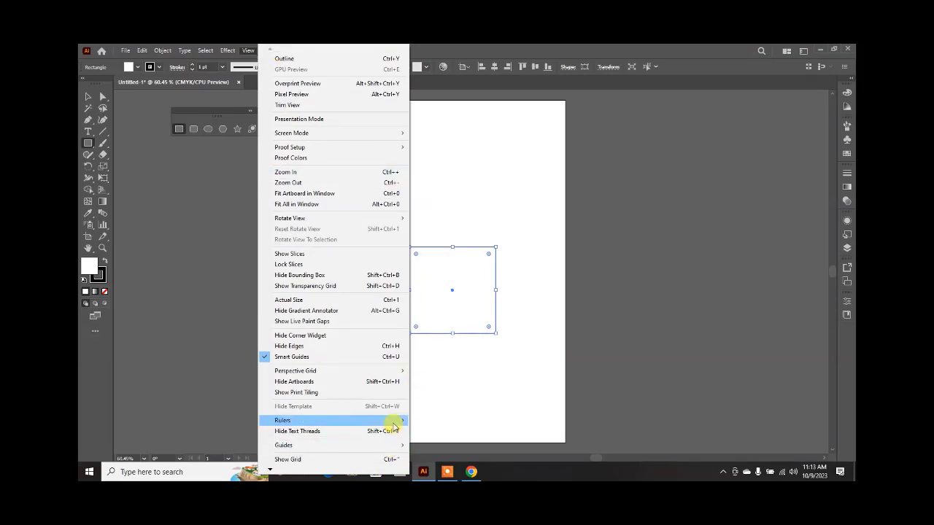
mouse_move(392, 424)
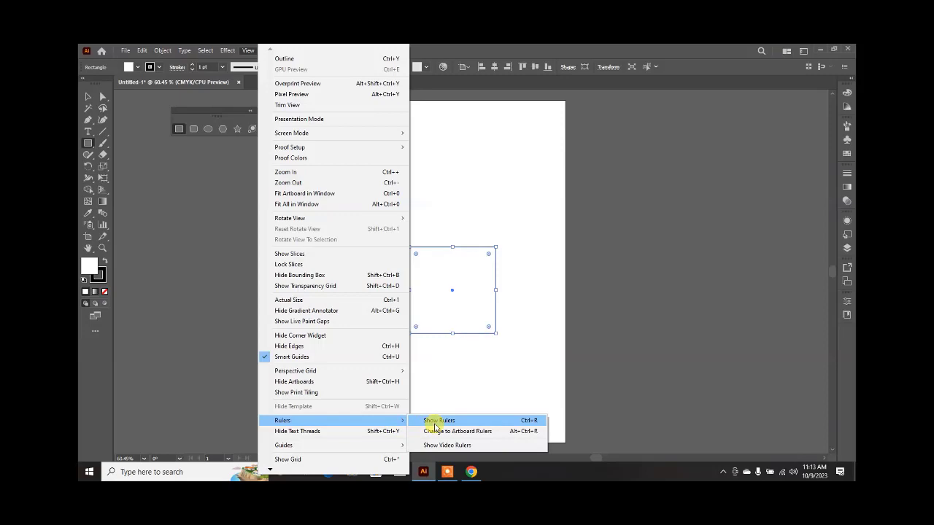
left_click(607, 257)
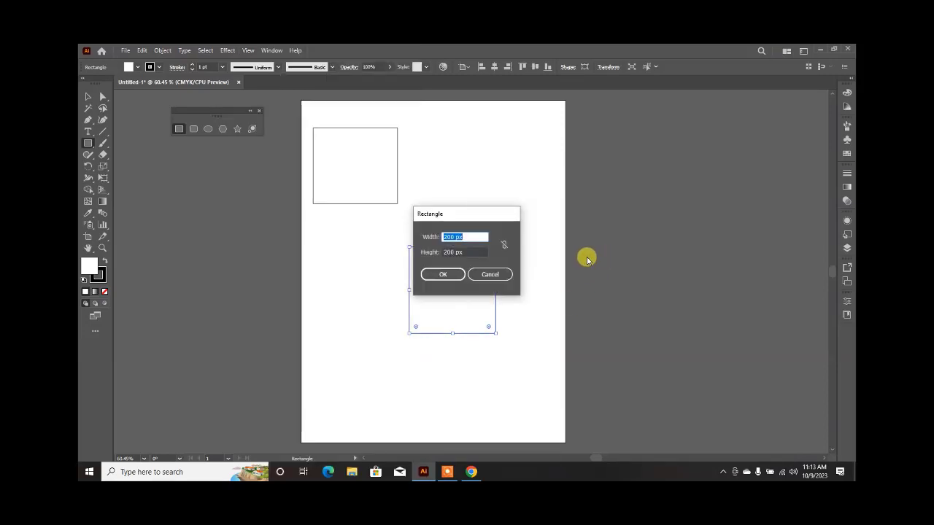
left_click(496, 275)
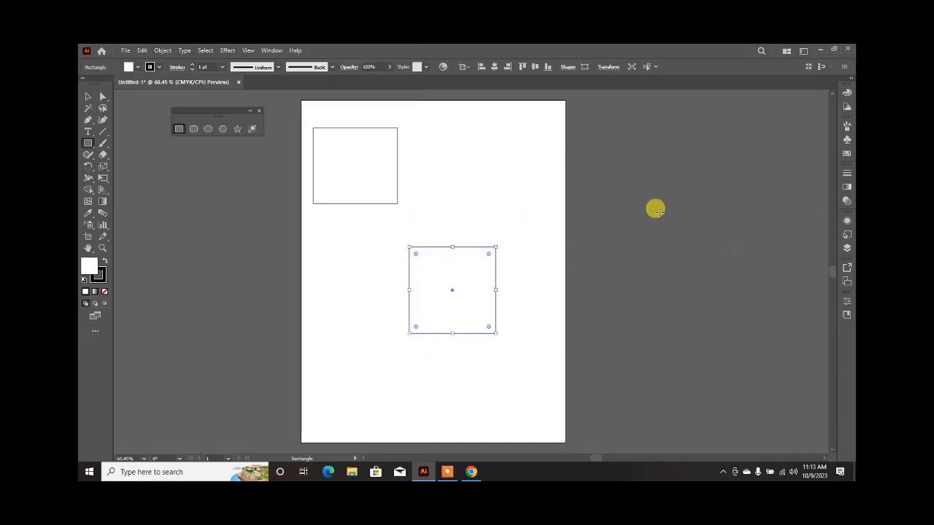
key("ctrl+r")
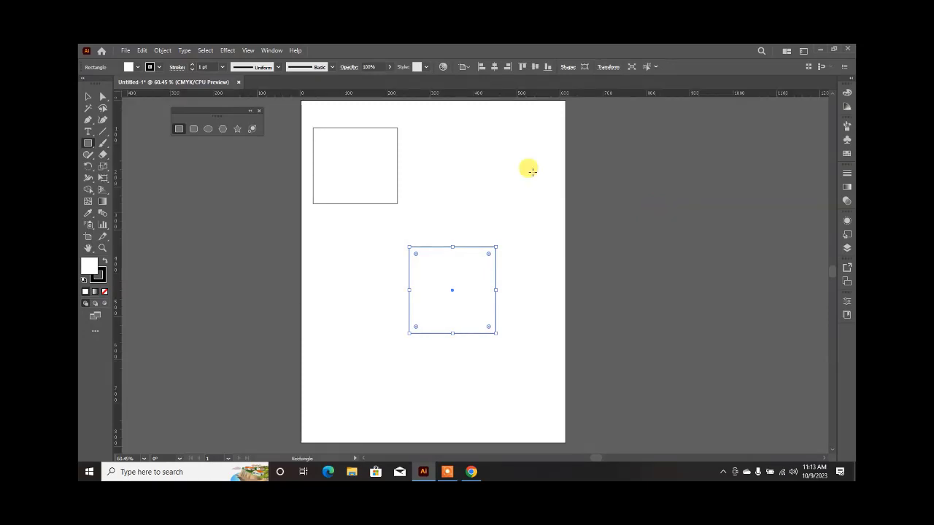
right_click(145, 94)
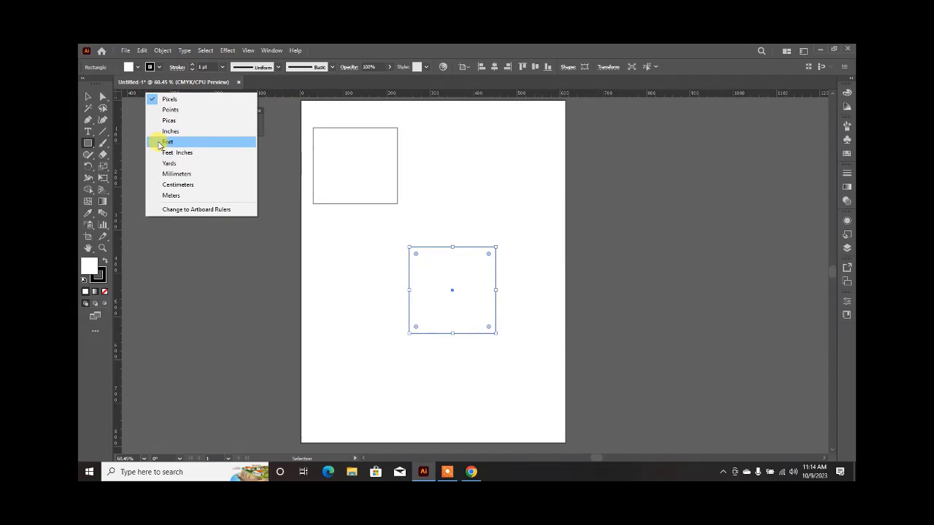
left_click(168, 137)
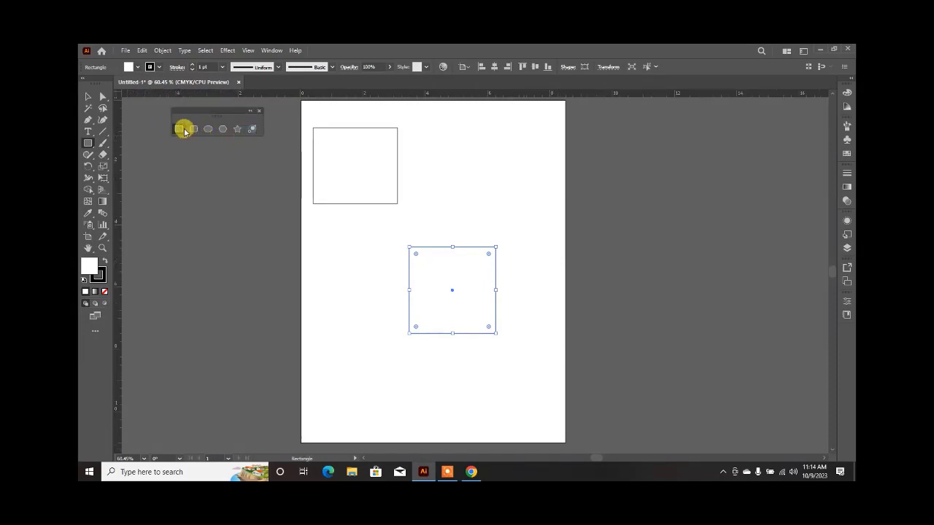
Create a rectangle 3 in wide and 2 in high, and move it to the artboard's upper-right area.
left_click(332, 260)
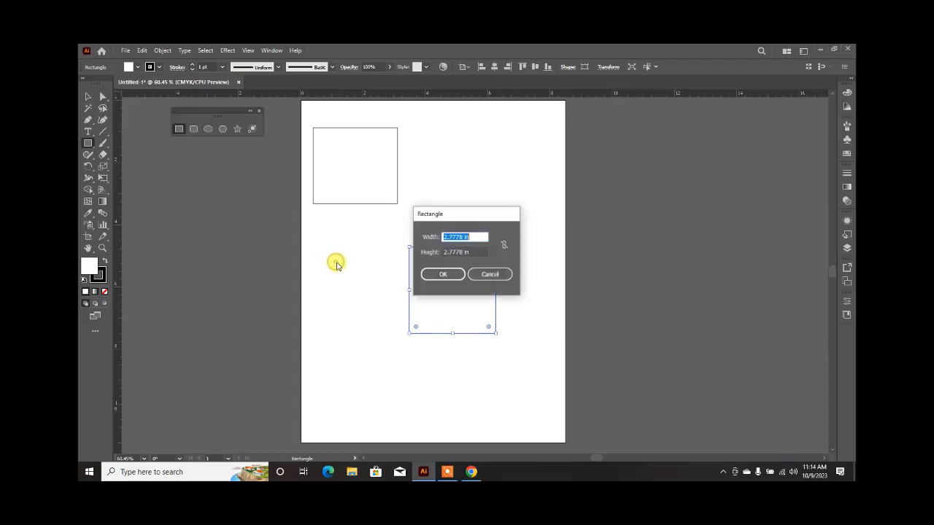
type("3")
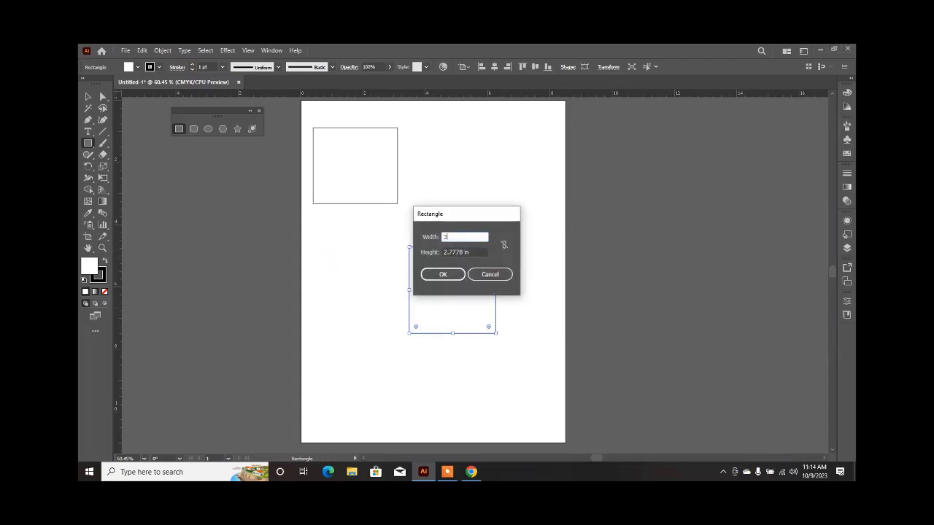
key("Tab")
type("2")
key("Return")
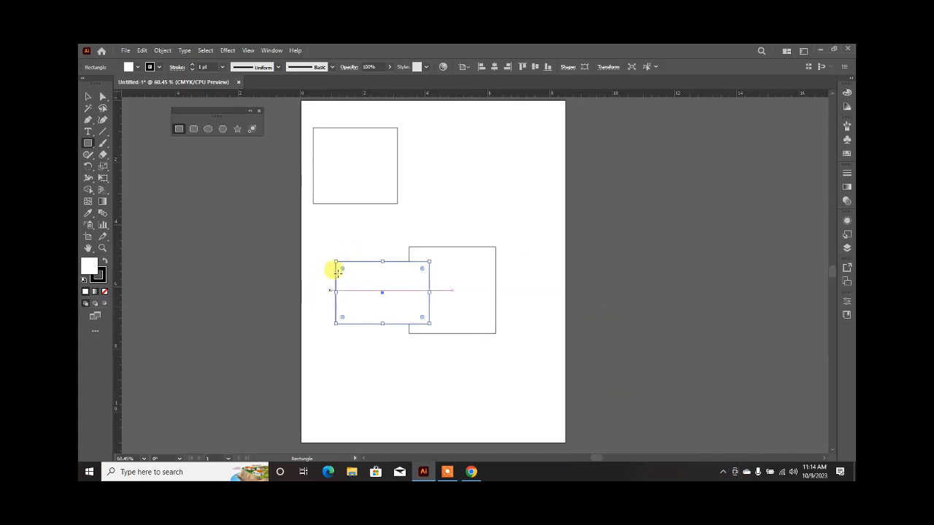
left_click(87, 96)
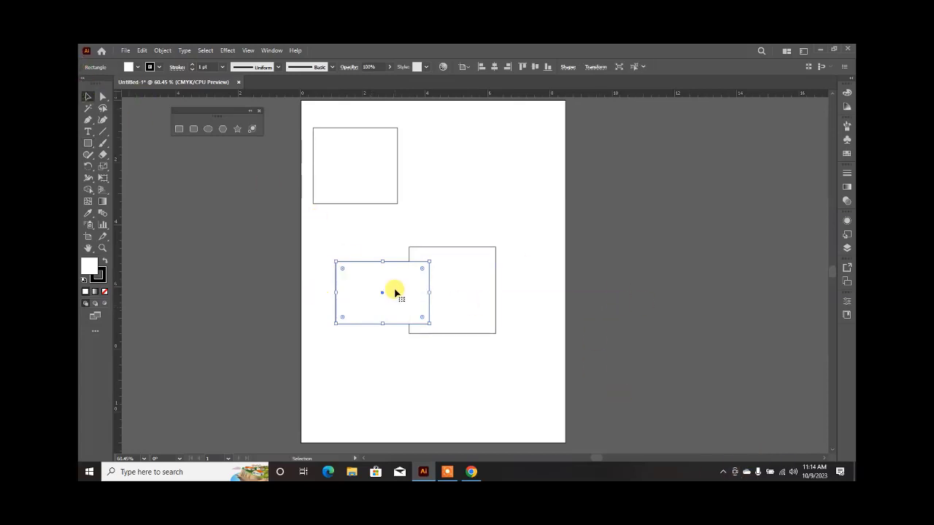
left_click_drag(391, 290, 494, 155)
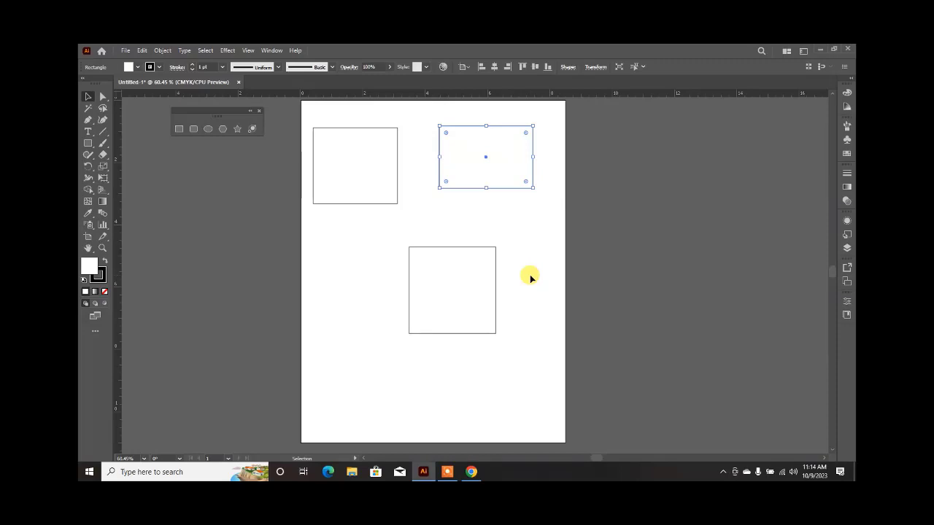
Draw an ellipse of about 3.07 × 3.17 in beside the middle square, and move the square clear of it.
left_click(208, 128)
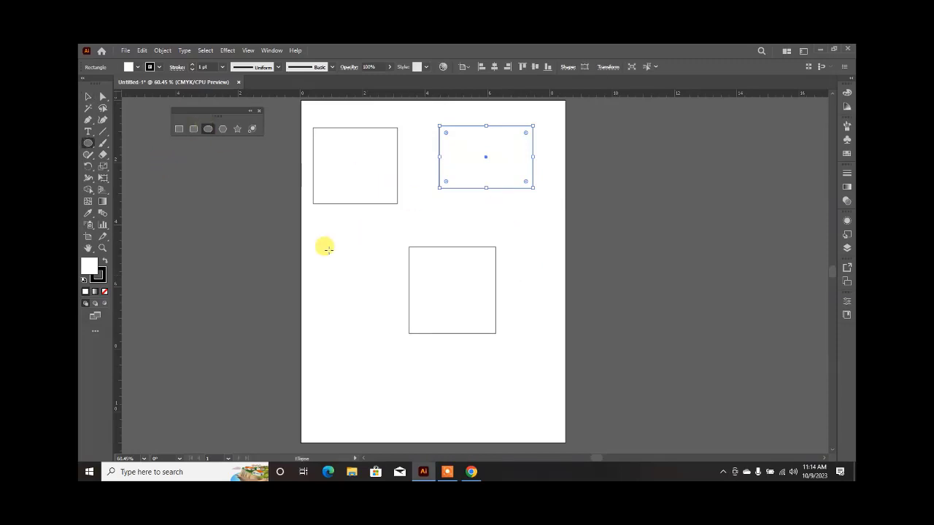
left_click_drag(319, 248, 415, 345)
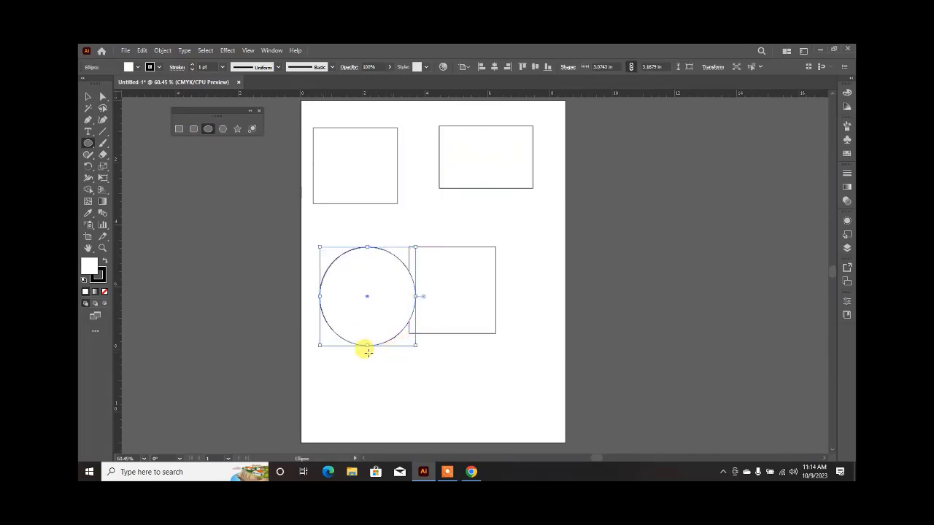
left_click(88, 95)
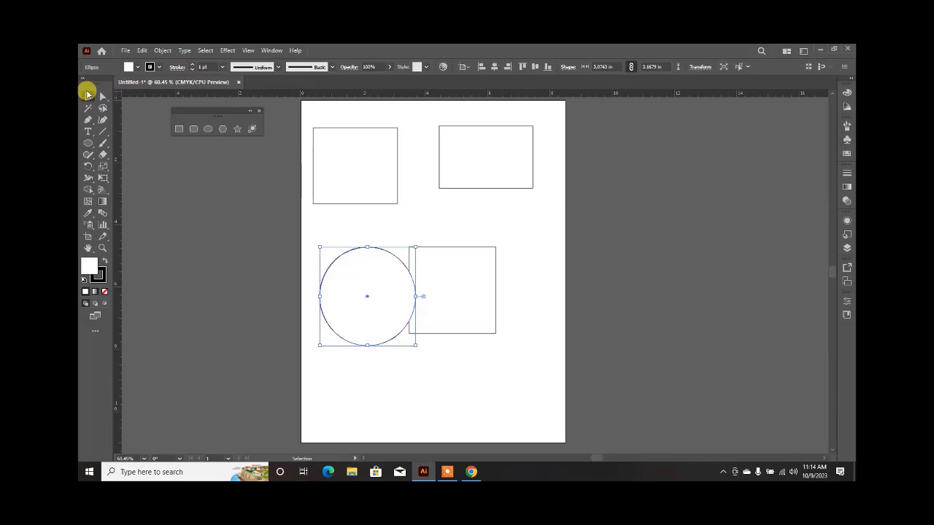
left_click(459, 327)
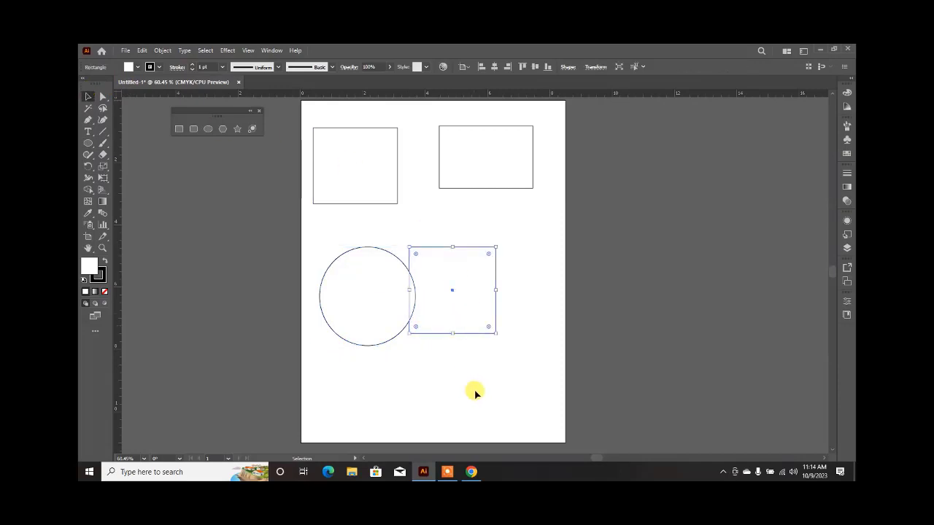
left_click_drag(459, 323, 502, 314)
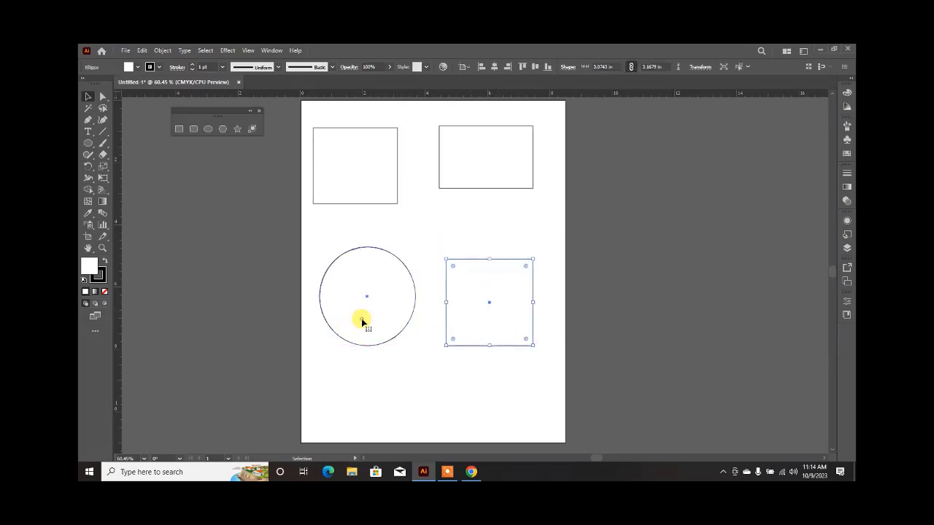
Delete the ellipse, the square and the upper-right rectangle, keeping only the upper-left rectangle.
left_click(361, 318)
key("Delete")
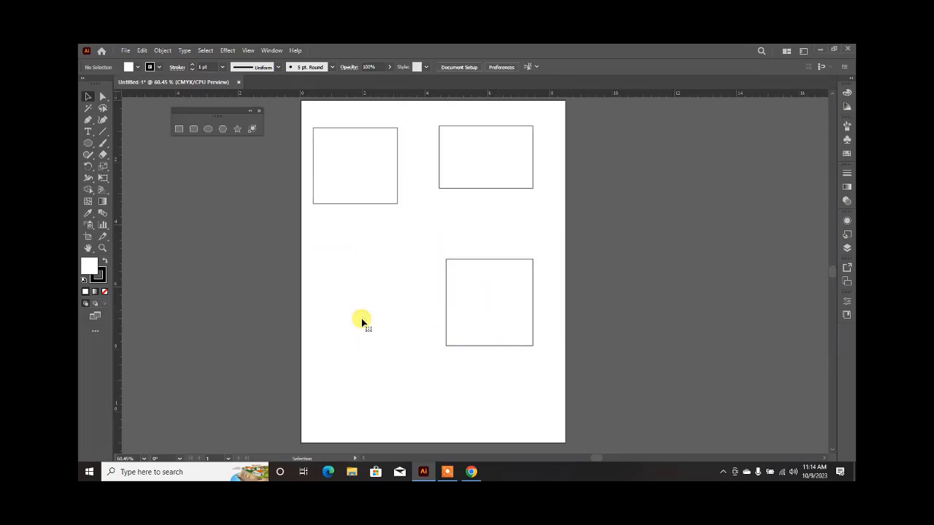
left_click(470, 329)
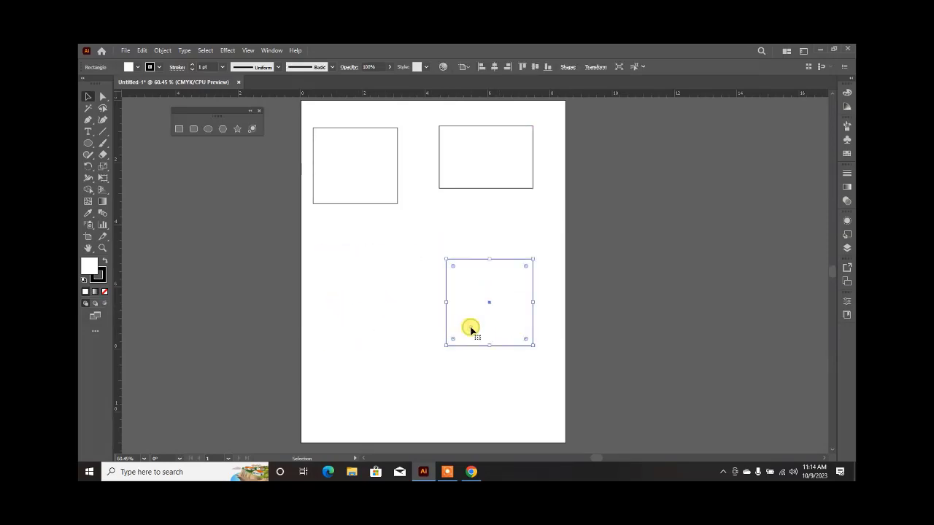
key("Delete")
left_click(508, 180)
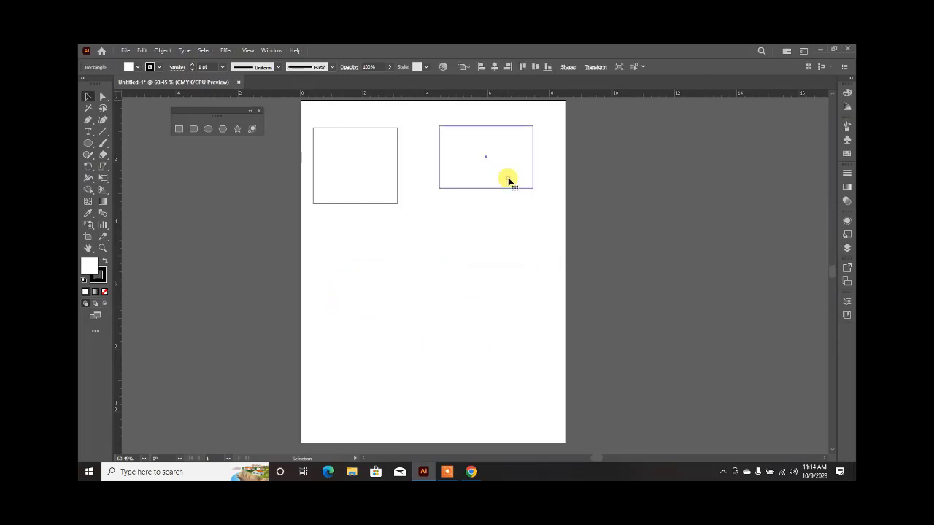
key("Delete")
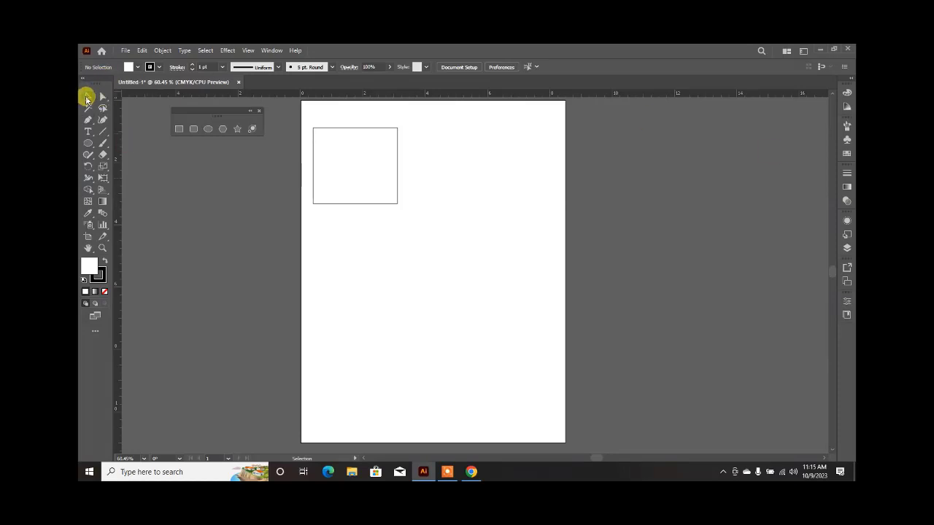
Move the remaining rectangle down toward the artboard's centre and fill it with a light brown swatch.
left_click(337, 168)
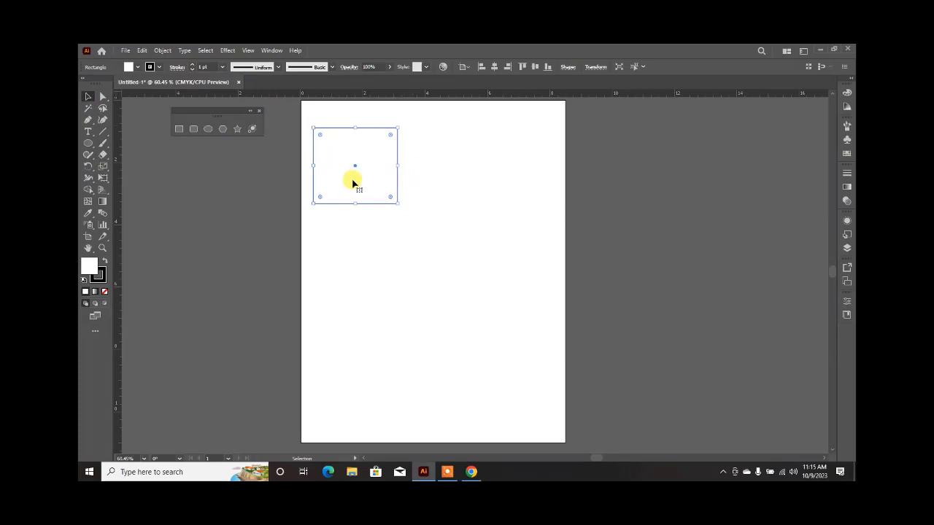
left_click_drag(352, 182, 402, 239)
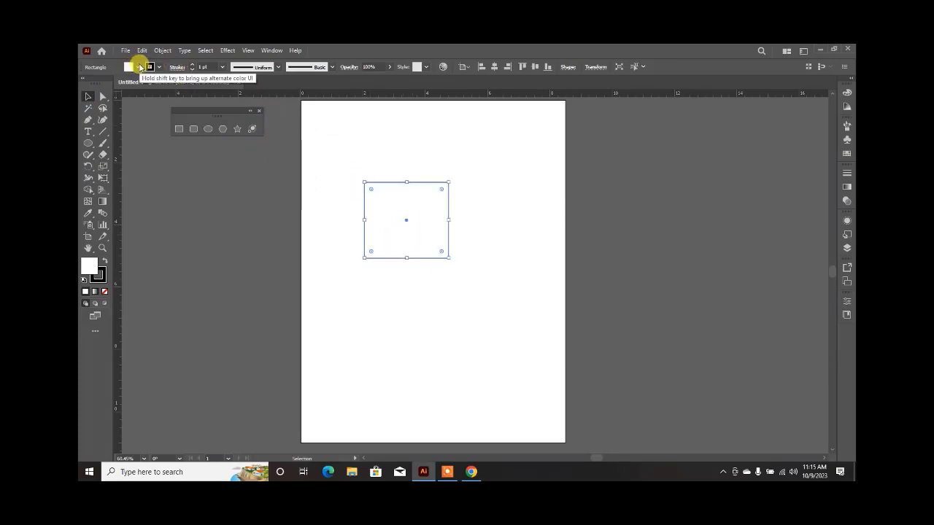
left_click(141, 67)
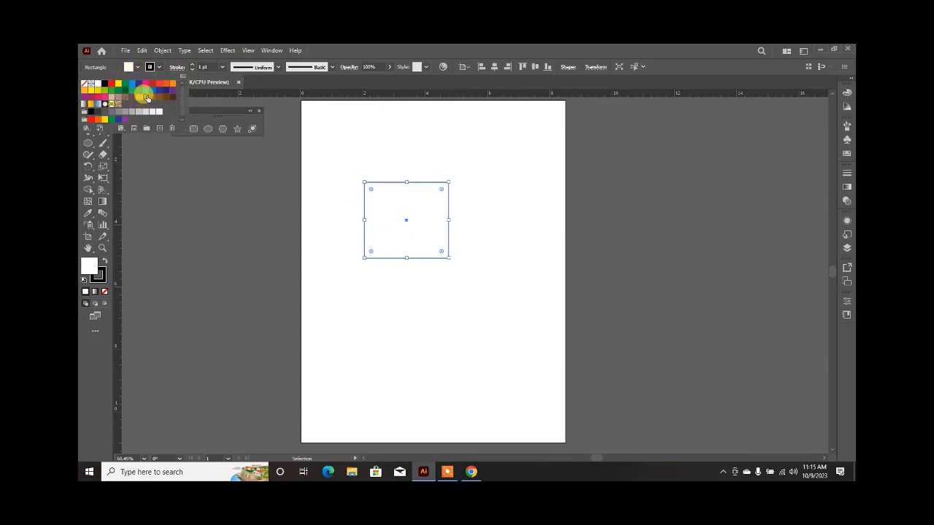
left_click(145, 96)
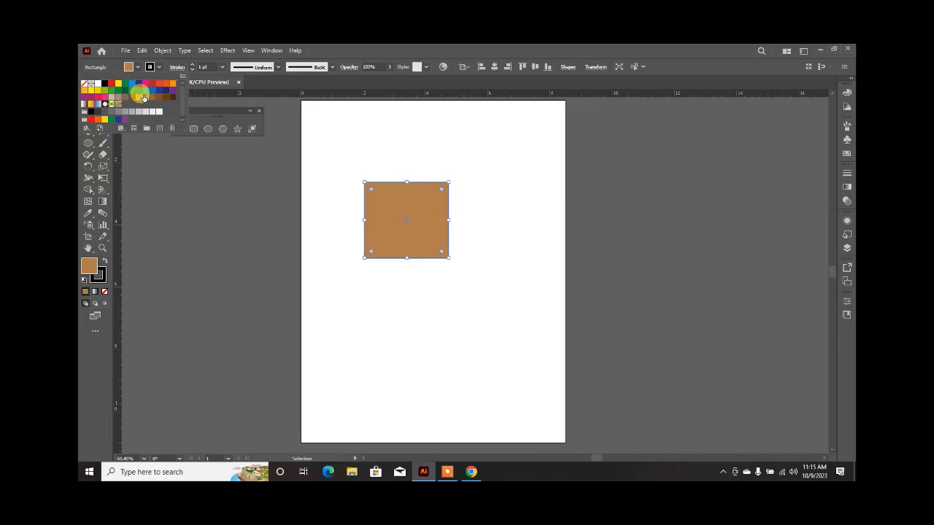
Give the brown rectangle a red stroke with a weight of 7 pt, and deselect it.
left_click(161, 62)
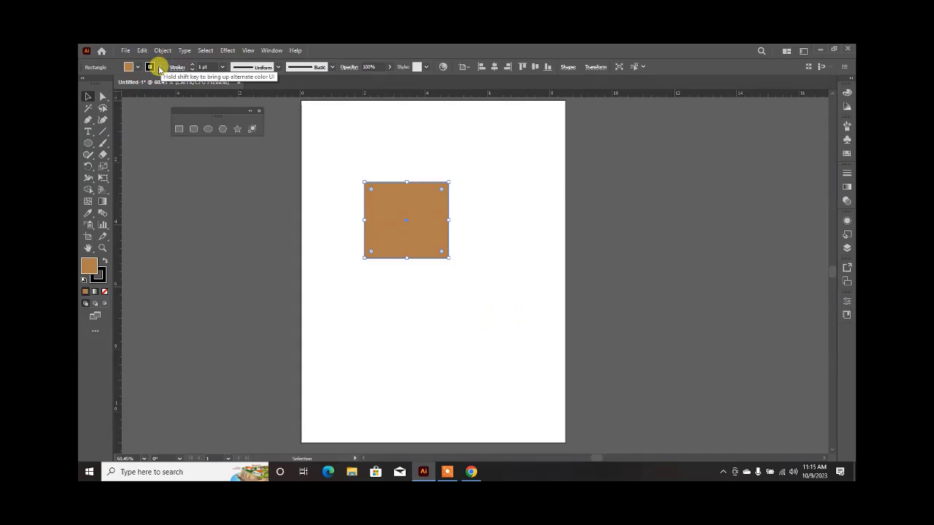
left_click(160, 67)
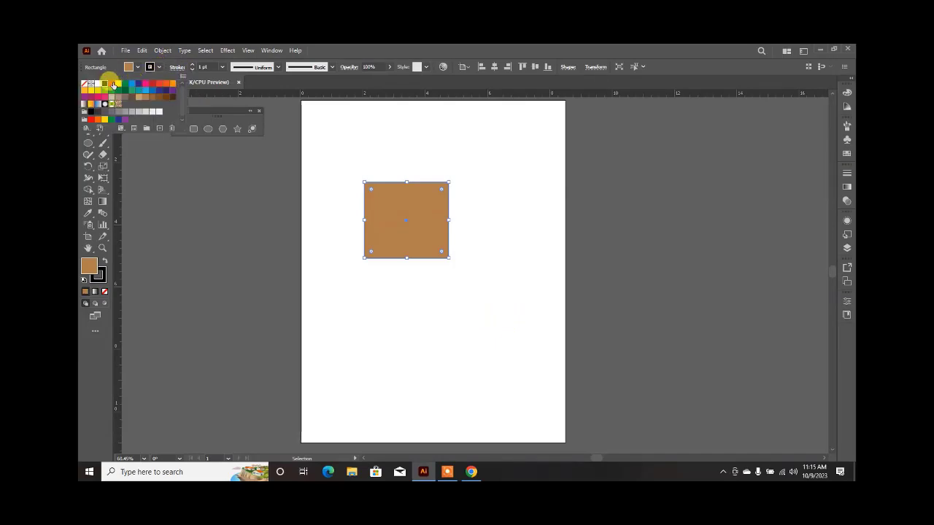
left_click(109, 83)
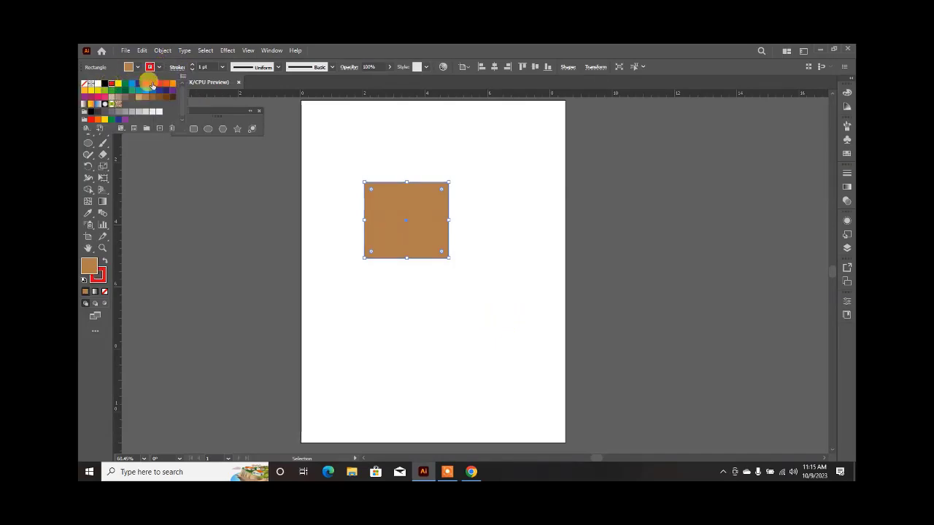
left_click(194, 65)
left_click(193, 64)
left_click(193, 65)
left_click(193, 65)
left_click(194, 65)
left_click(193, 65)
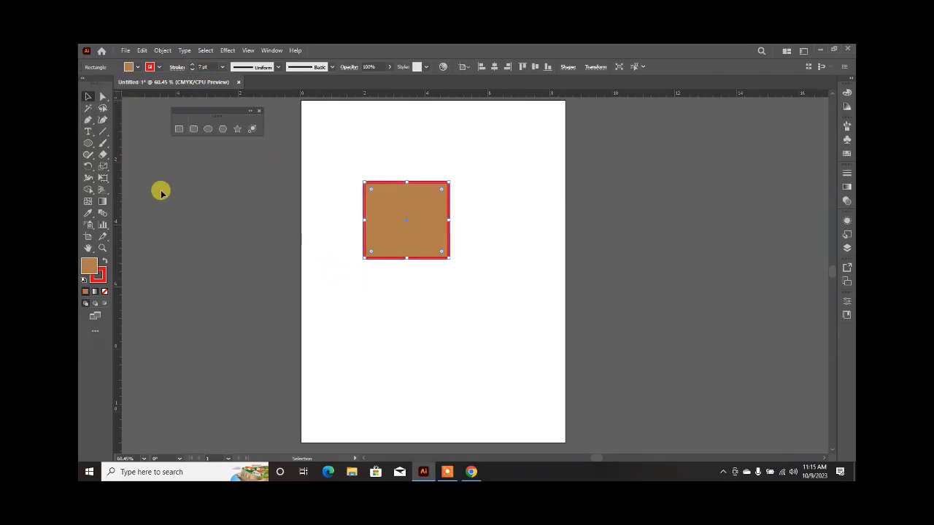
left_click(394, 311)
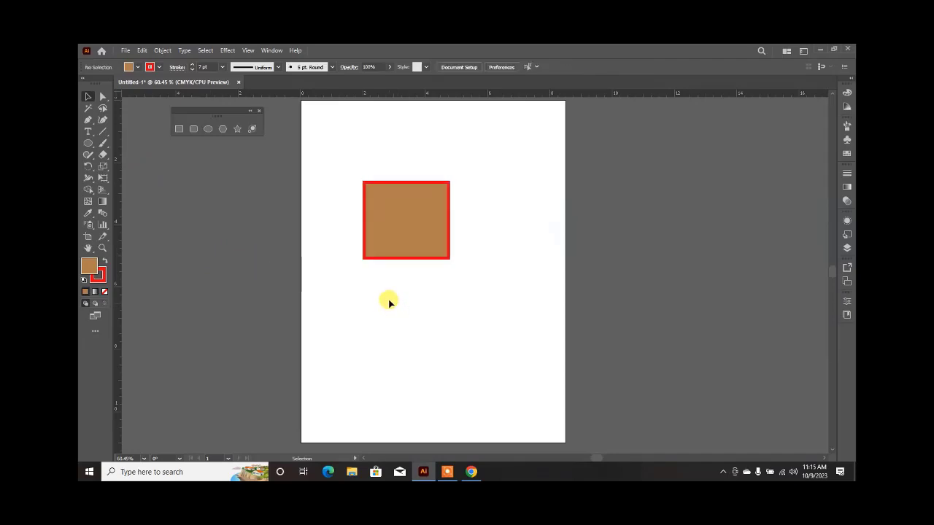
Select the brown rectangle and examine its red stroke, edges and handles up close.
left_click(388, 241)
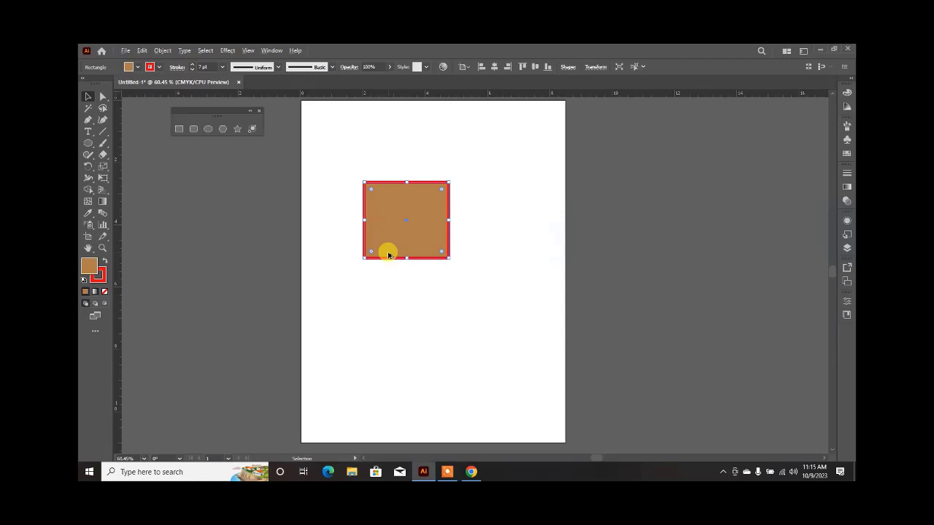
scroll(388, 253, "up", 3)
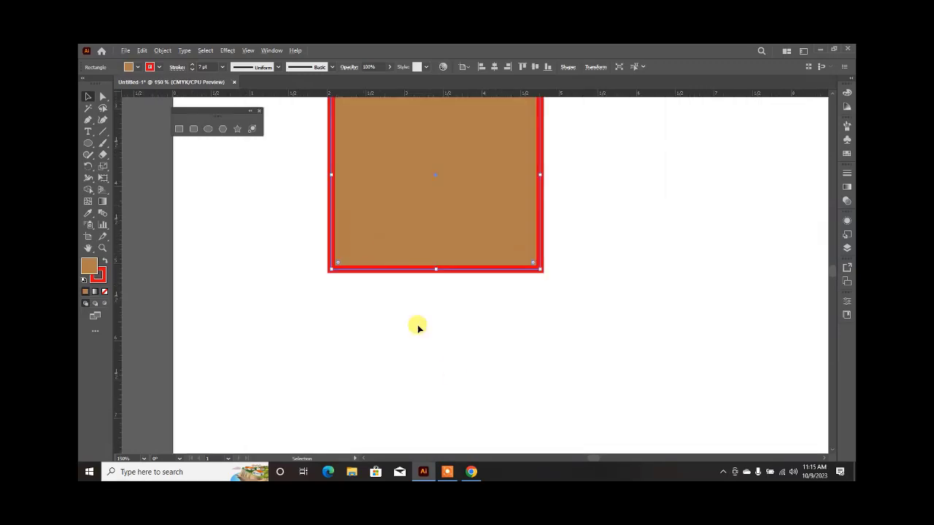
scroll(449, 375, "down", 3)
scroll(413, 267, "up", 3)
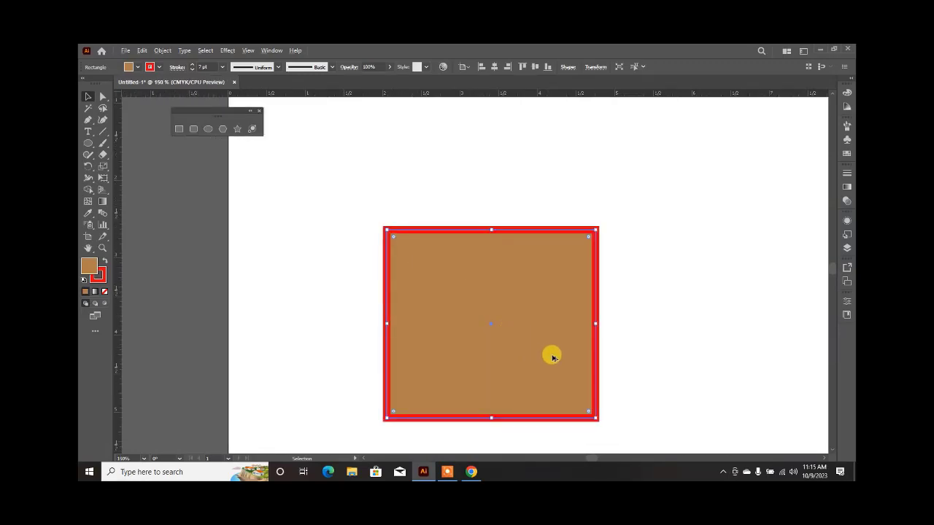
scroll(562, 367, "up", 1)
scroll(361, 148, "down", 1)
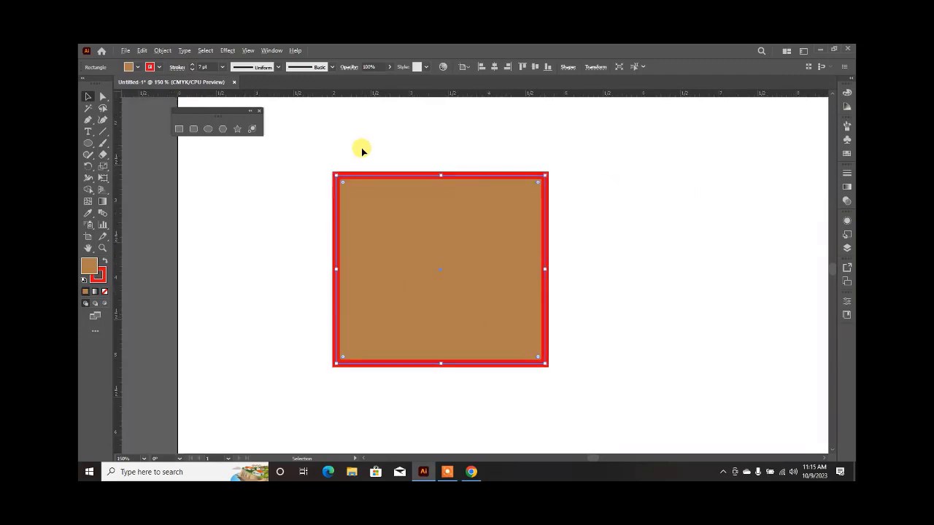
scroll(423, 254, "up", 1)
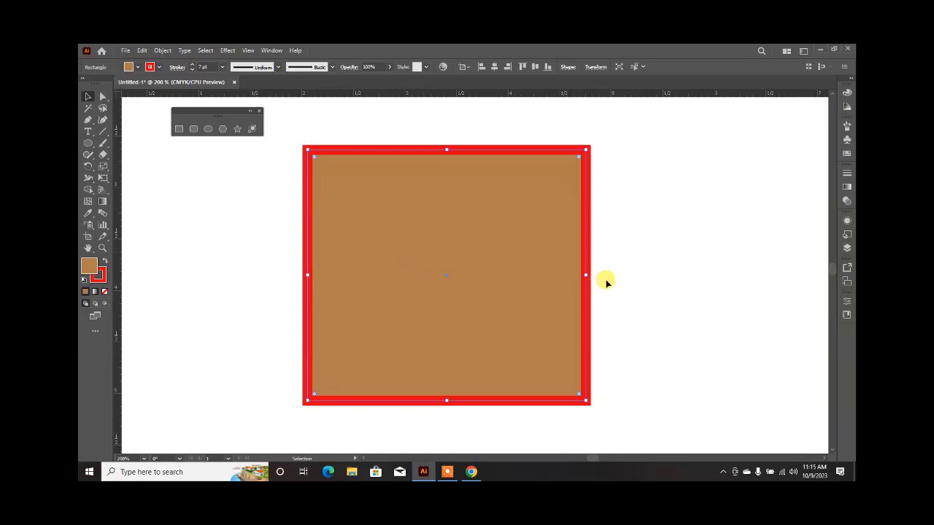
Reduce the brown rectangle's red stroke weight to 1 pt.
left_click(615, 256)
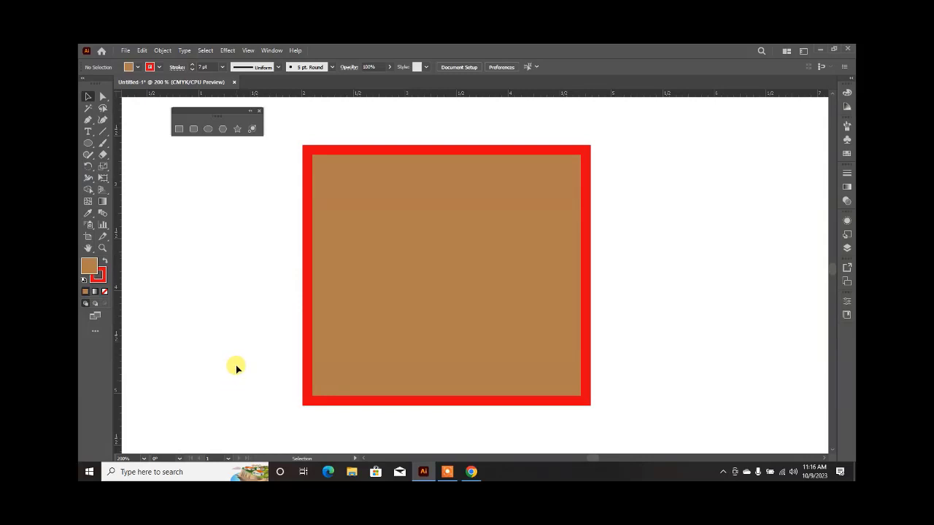
left_click(326, 169)
left_click(211, 67)
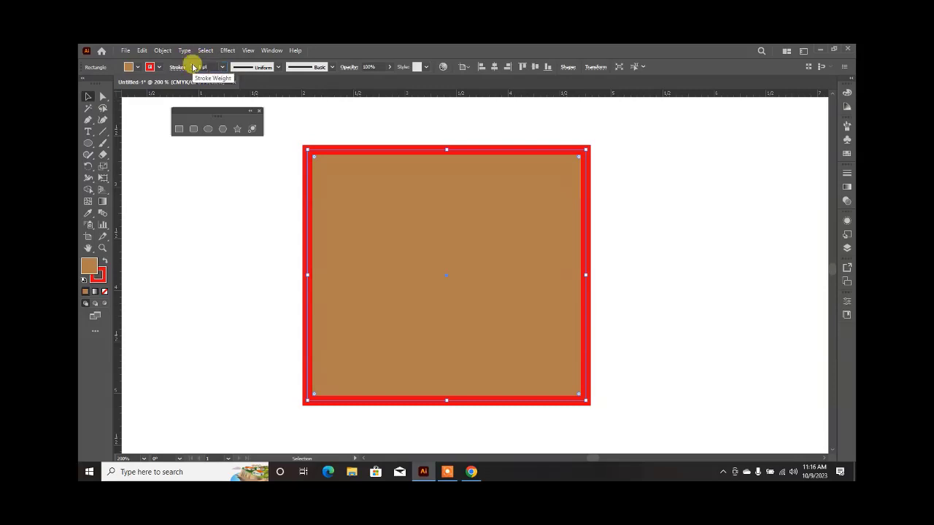
type("1")
key("Return")
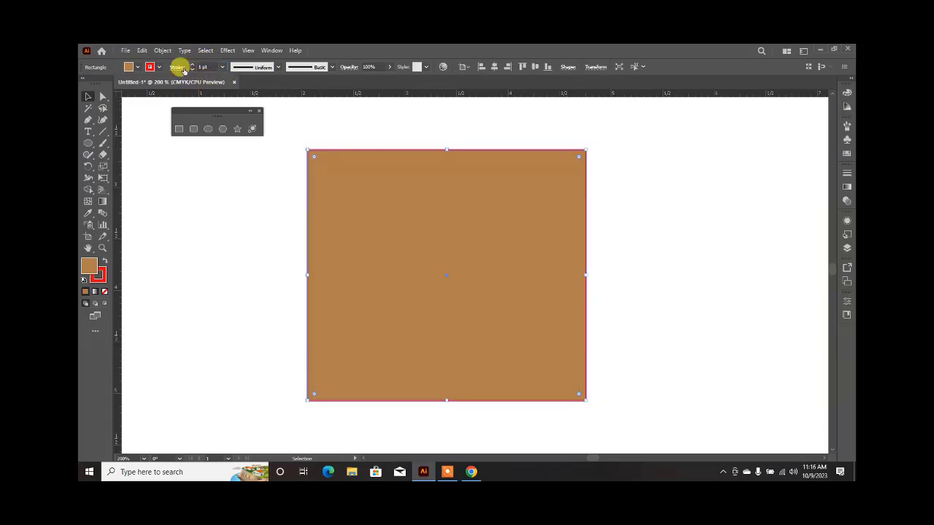
Turn the rectangle's red stroke into a dashed line with 12 pt dashes, and examine the dashes up close.
left_click(178, 67)
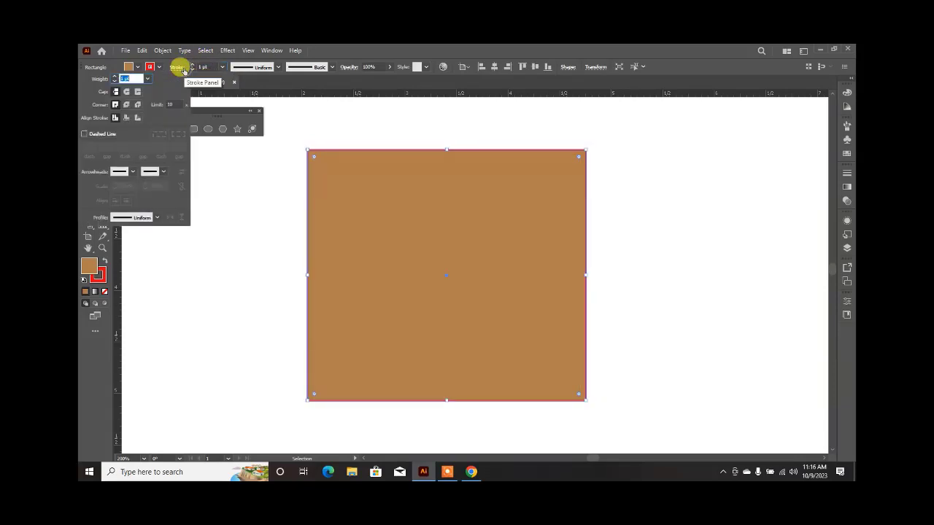
left_click(84, 133)
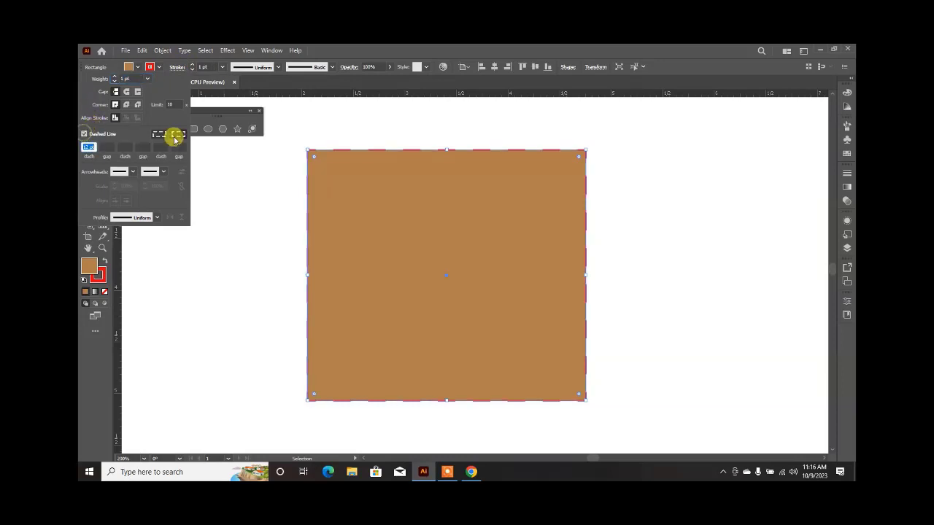
left_click(223, 245)
left_click(223, 245)
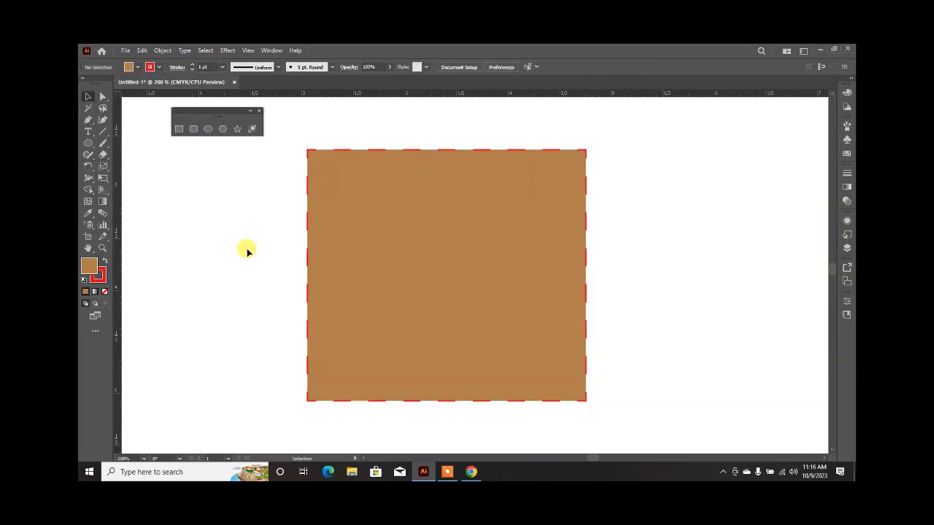
scroll(273, 308, "up", 3)
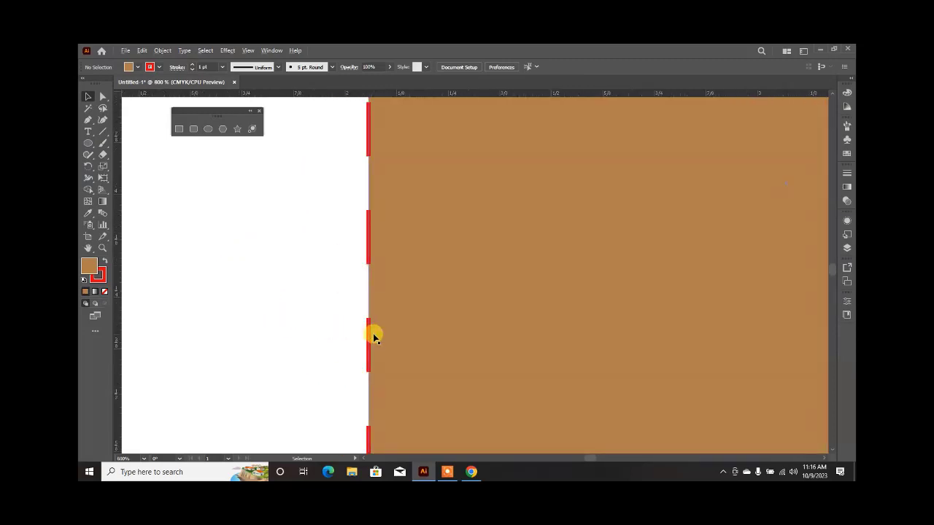
scroll(373, 334, "up", 2)
scroll(241, 250, "down", 3)
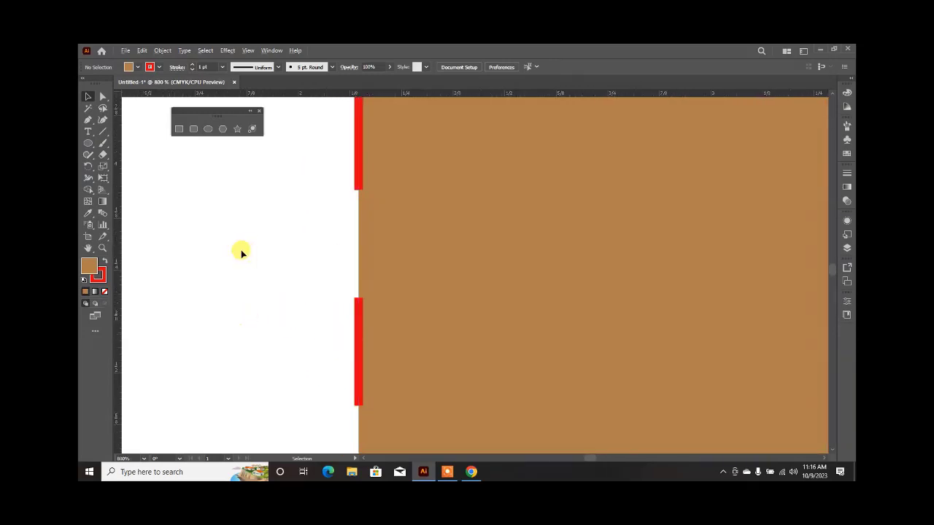
scroll(242, 240, "down", 2)
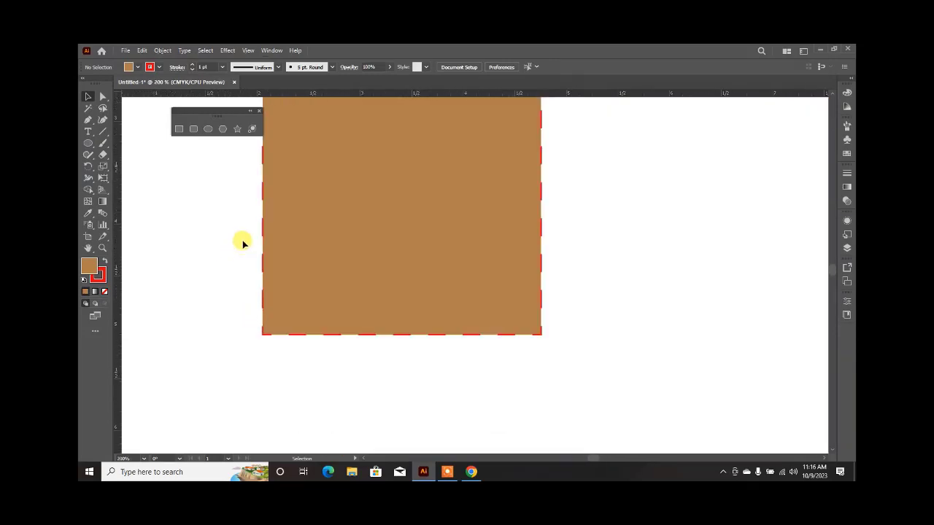
Turn off the dashed line option so the rectangle has a solid stroke.
left_click(335, 250)
left_click(177, 66)
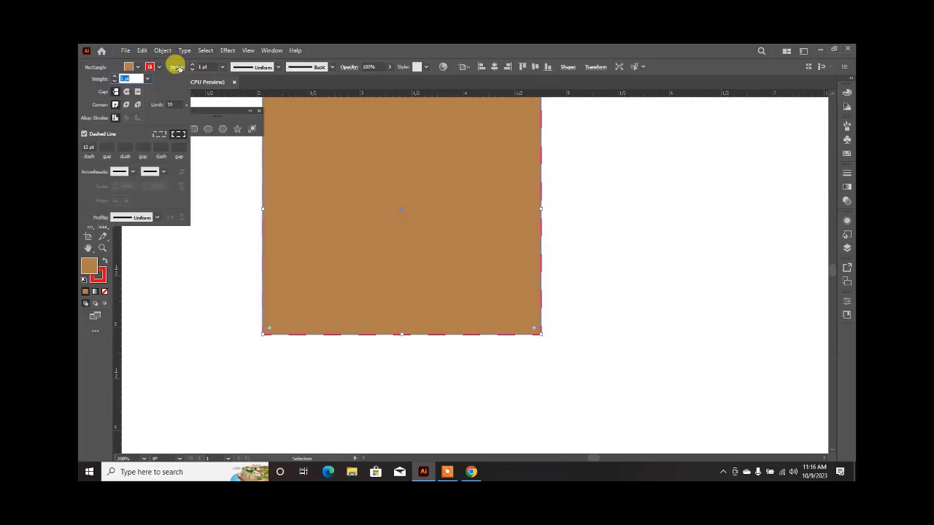
left_click(85, 134)
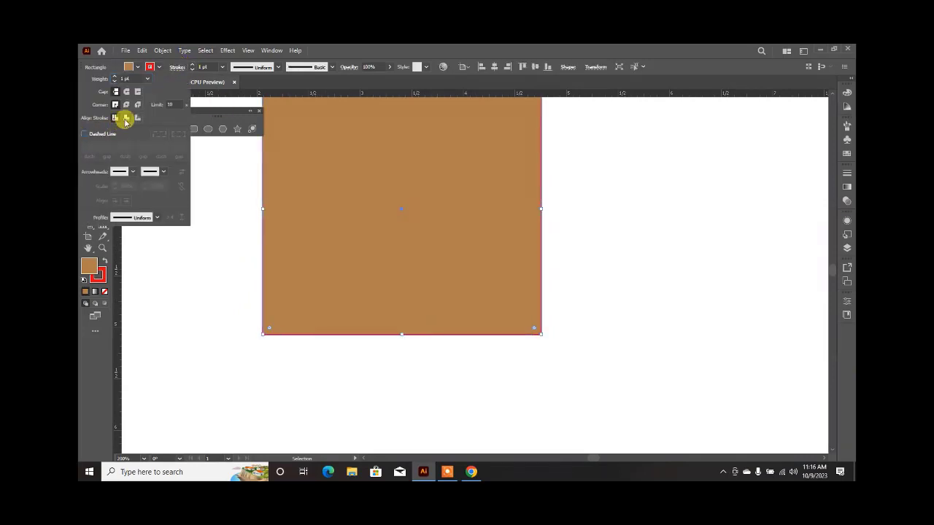
left_click(196, 188)
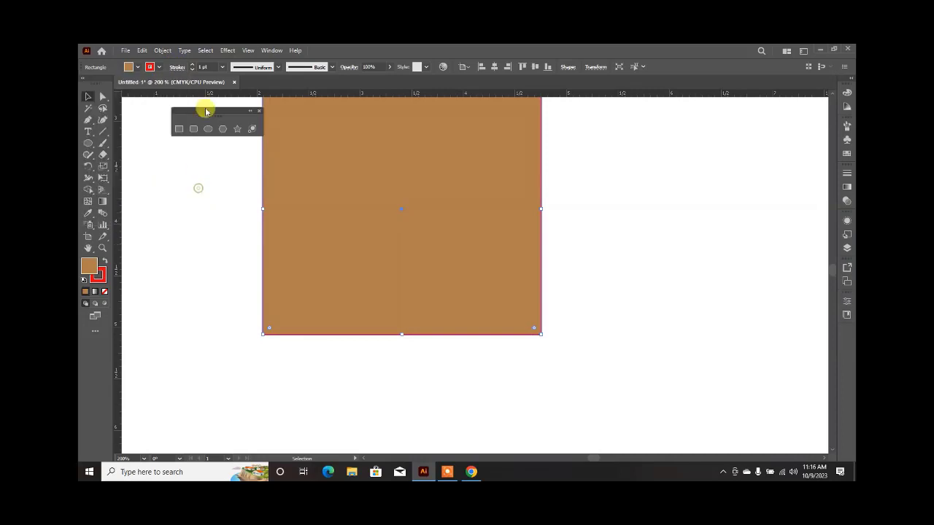
Set the rectangle's stroke weight to 0.25 pt and its stroke colour to black, and deselect it.
left_click(222, 67)
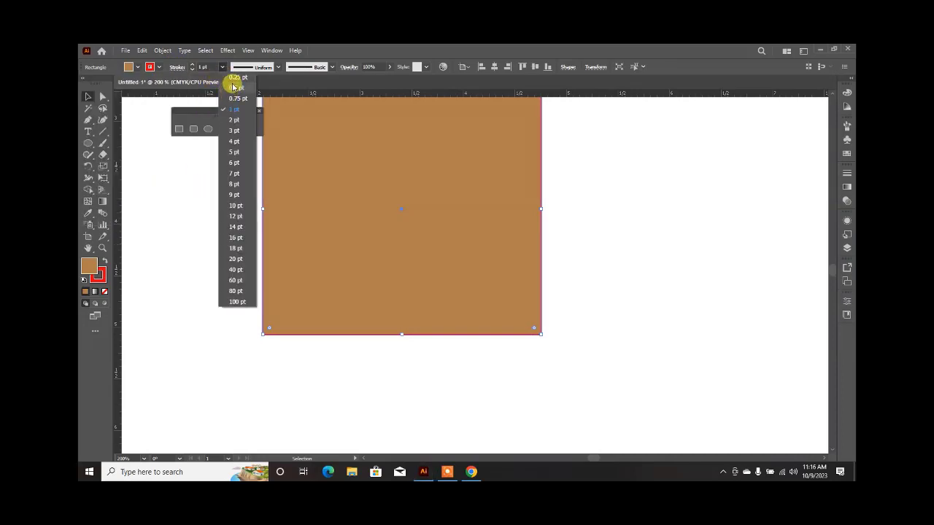
left_click(237, 78)
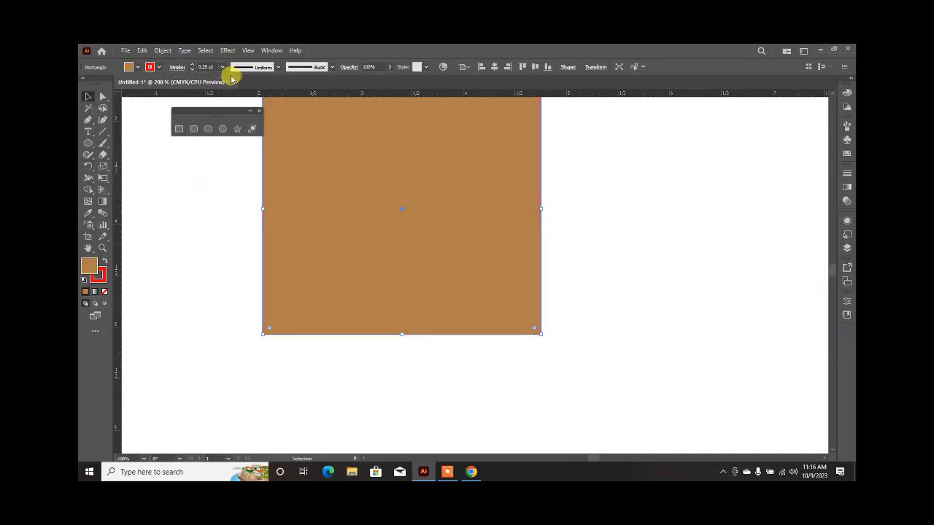
left_click(158, 67)
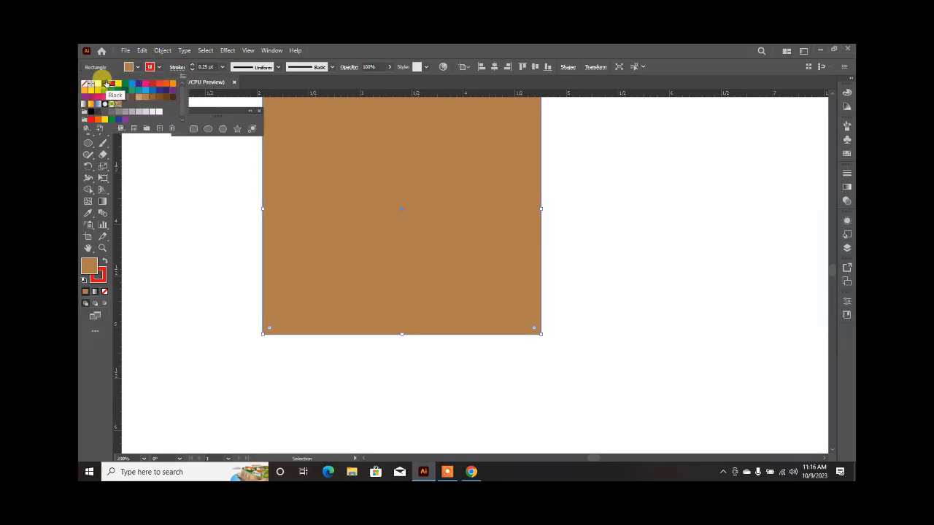
left_click(104, 84)
left_click(180, 248)
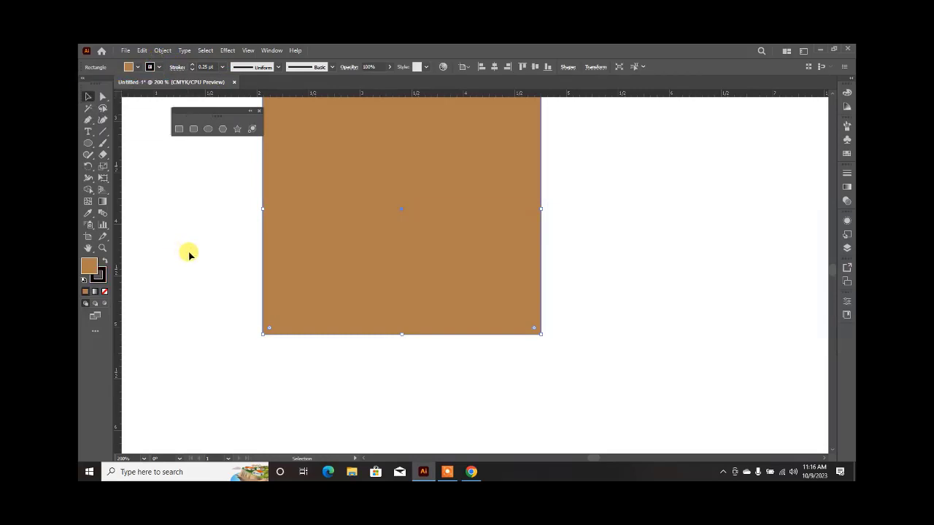
left_click(188, 252)
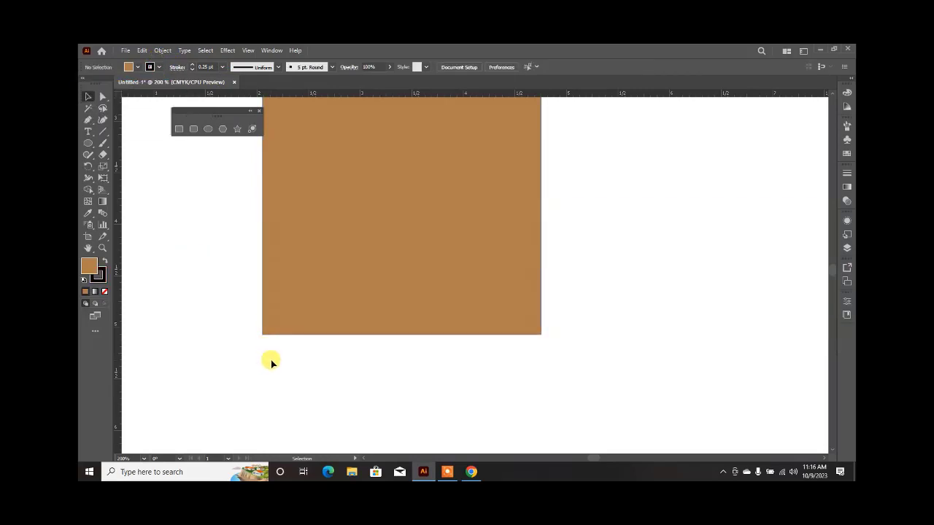
Examine the thin black stroke up close, and delete the brown rectangle from the artboard.
scroll(272, 357, "up", 7)
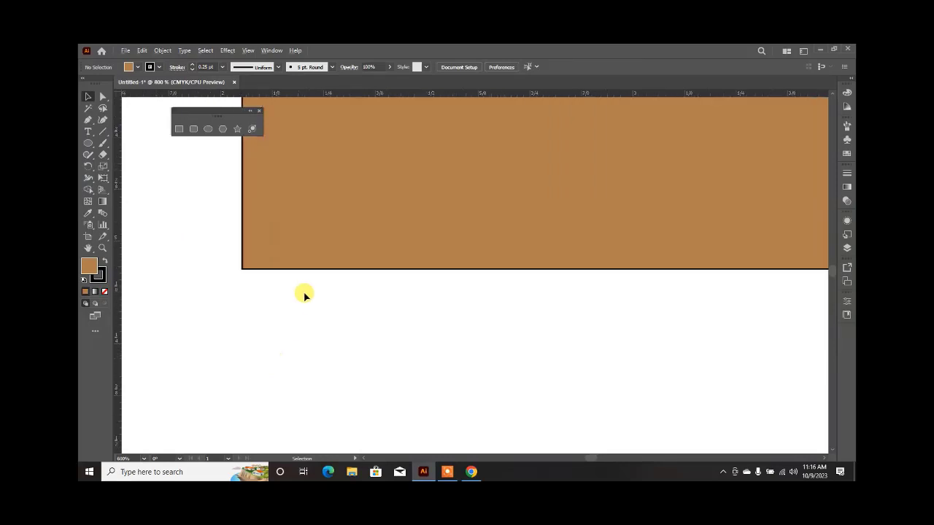
scroll(259, 295, "up", 1)
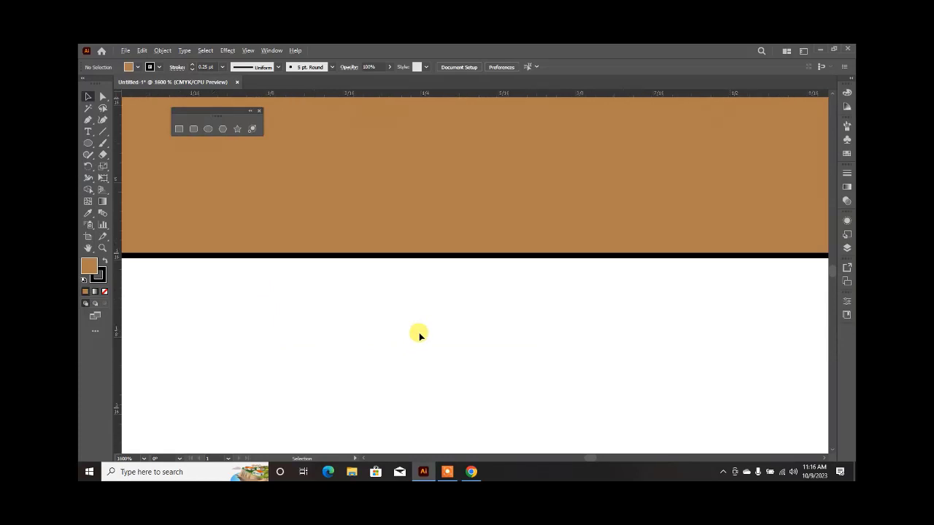
scroll(417, 330, "down", 4)
scroll(319, 344, "down", 5)
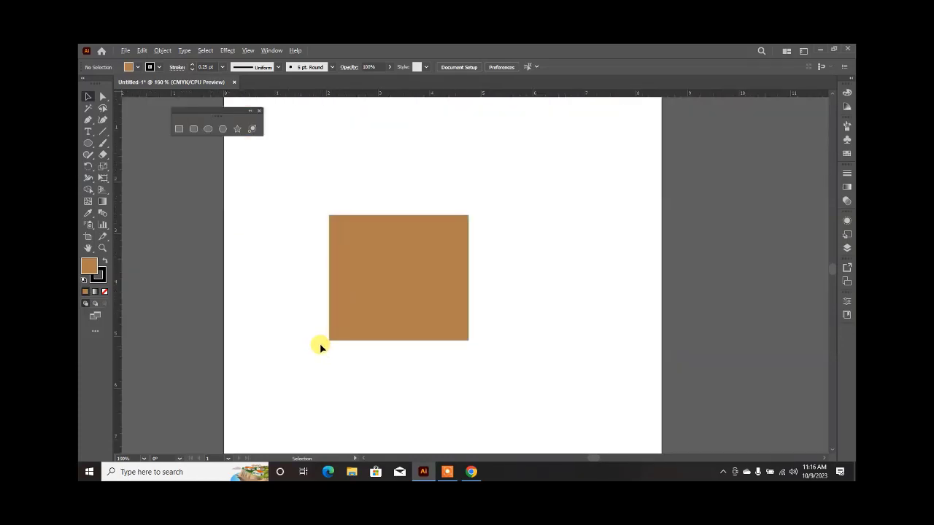
scroll(319, 346, "up", 1)
left_click(427, 253)
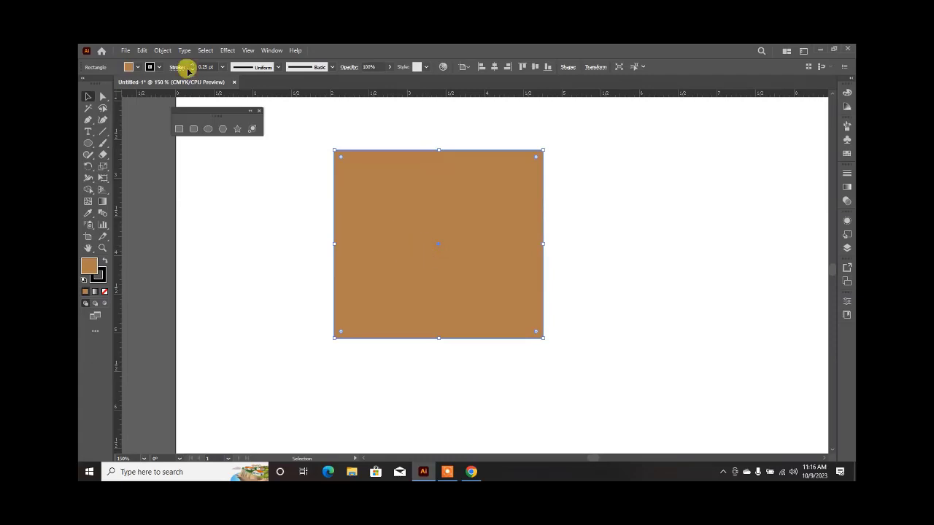
key("Delete")
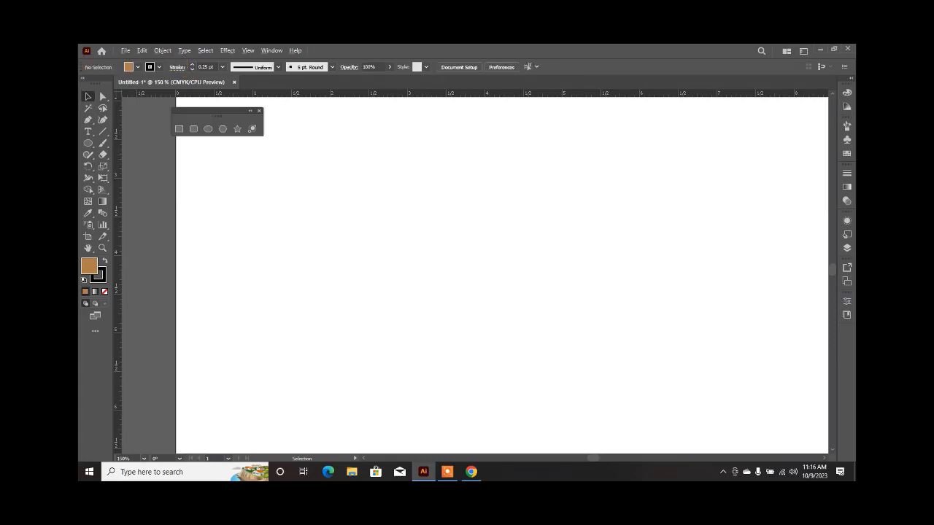
scroll(256, 223, "down", 5)
scroll(254, 193, "up", 3)
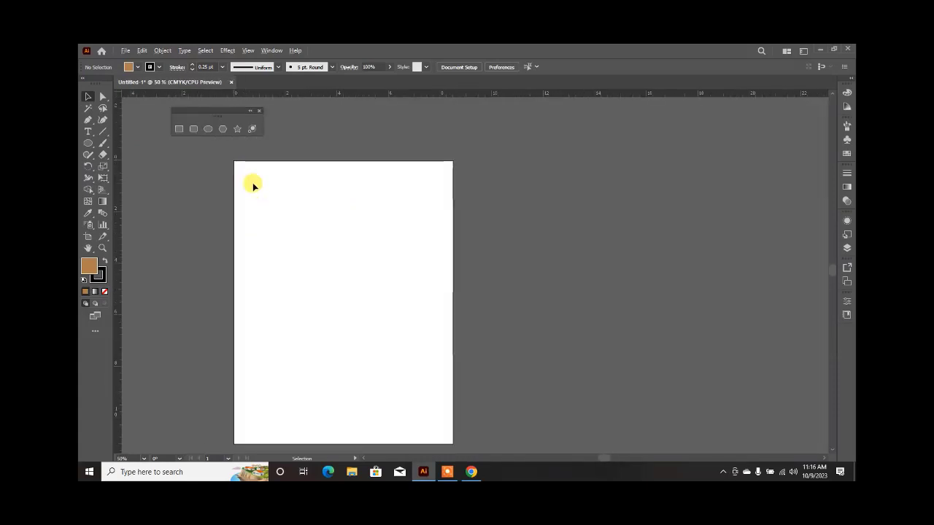
Reset fill and stroke to their defaults, and choose a green fill and a magenta-pink stroke for new shapes.
left_click(83, 282)
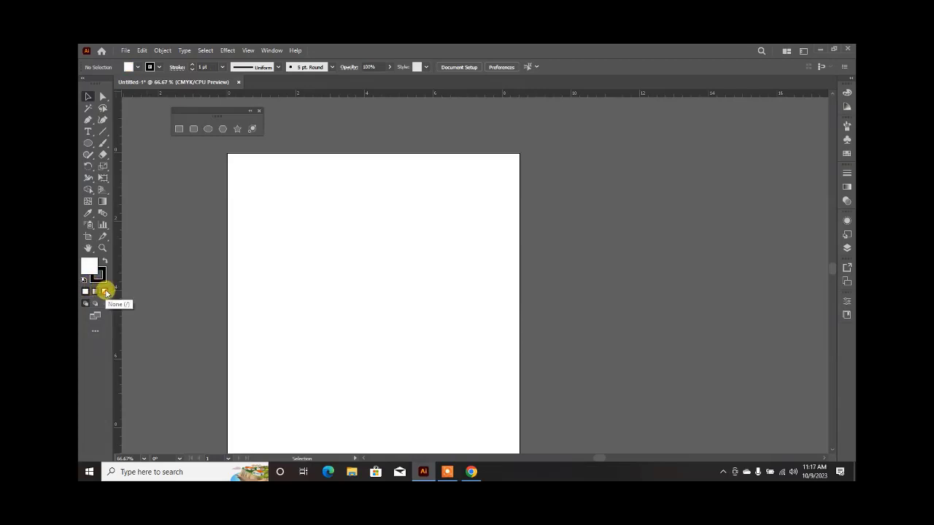
left_click(138, 68)
left_click(125, 84)
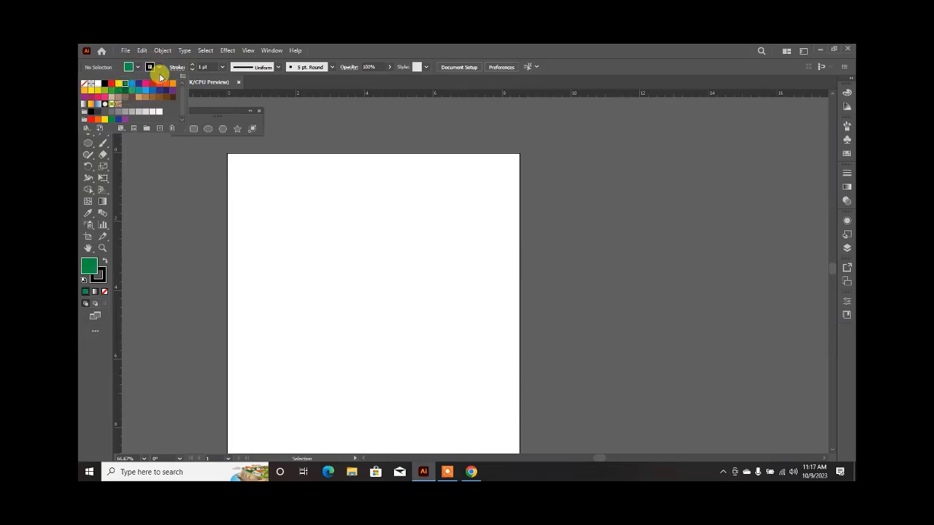
left_click(159, 68)
left_click(159, 68)
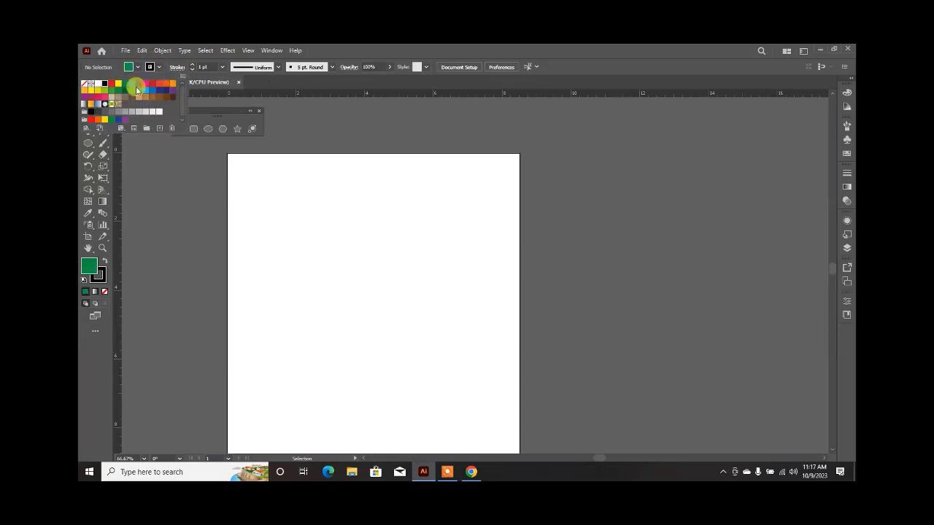
left_click(145, 83)
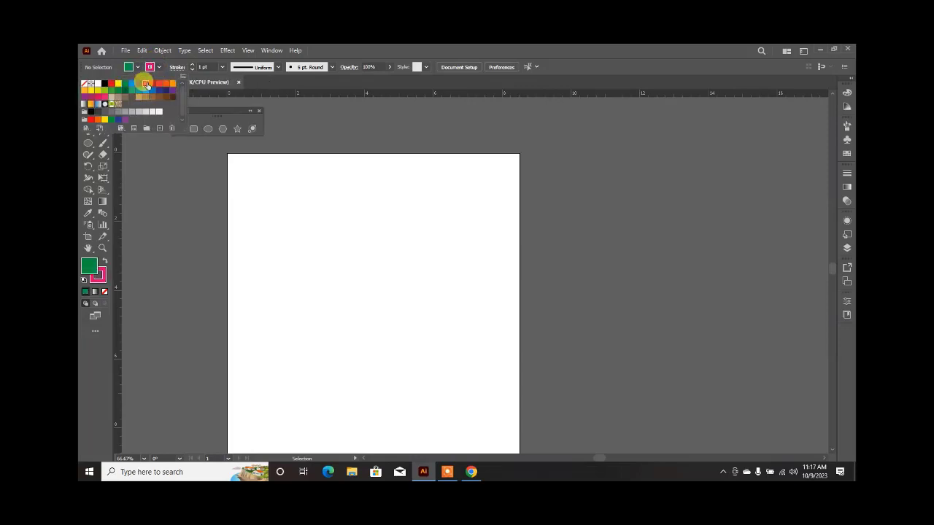
Draw a large green rounded rectangle in the upper middle of the artboard with the Rounded Rectangle tool, and delete it.
left_click(85, 145)
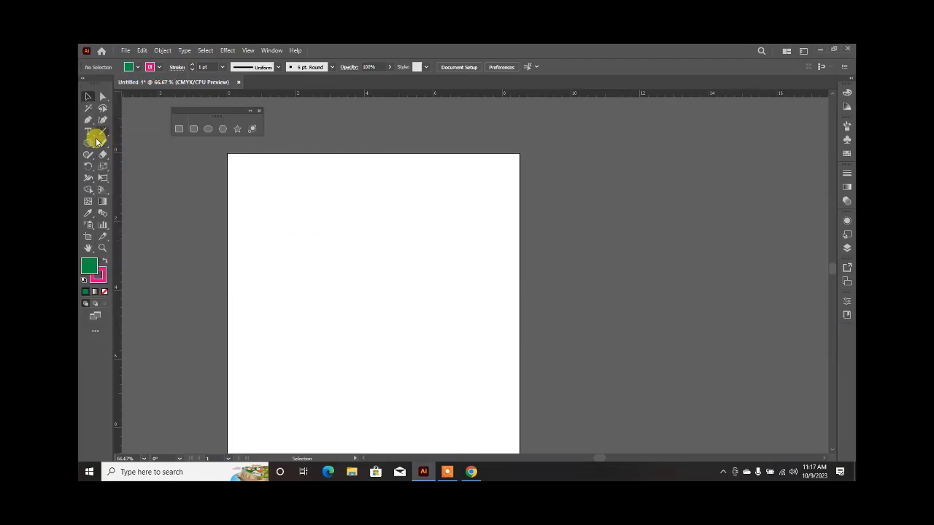
left_click(194, 129)
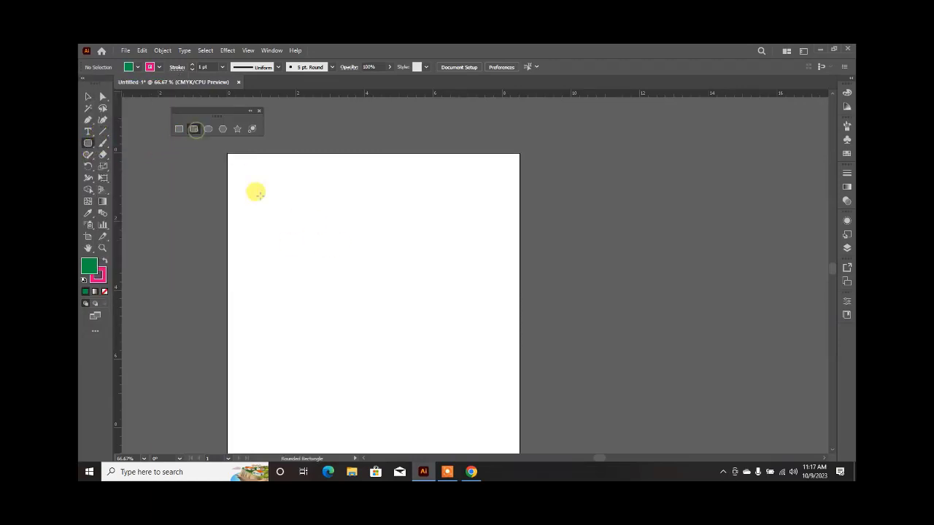
left_click_drag(279, 198, 422, 355)
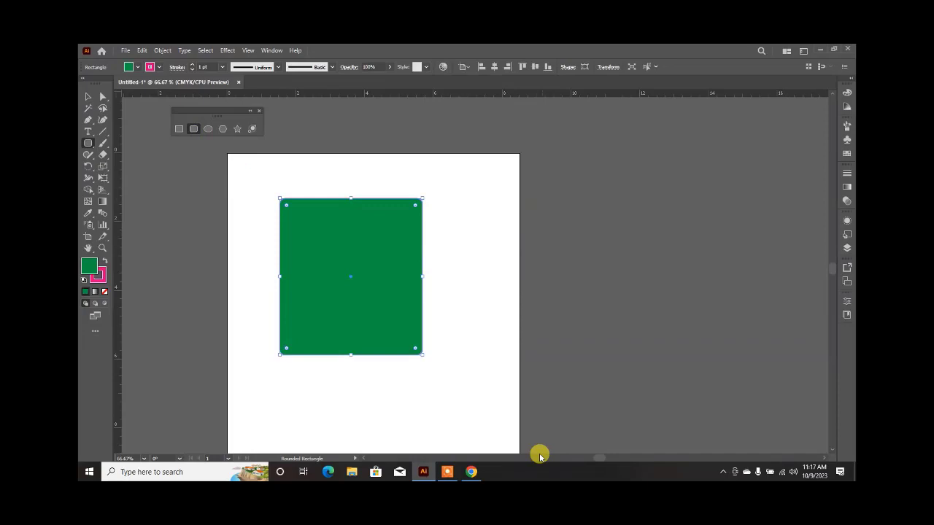
left_click(89, 96)
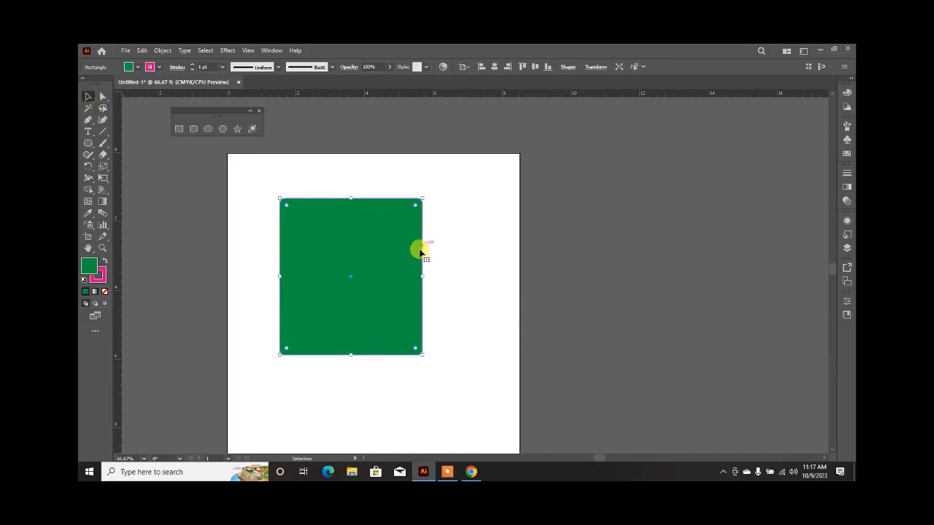
key("Delete")
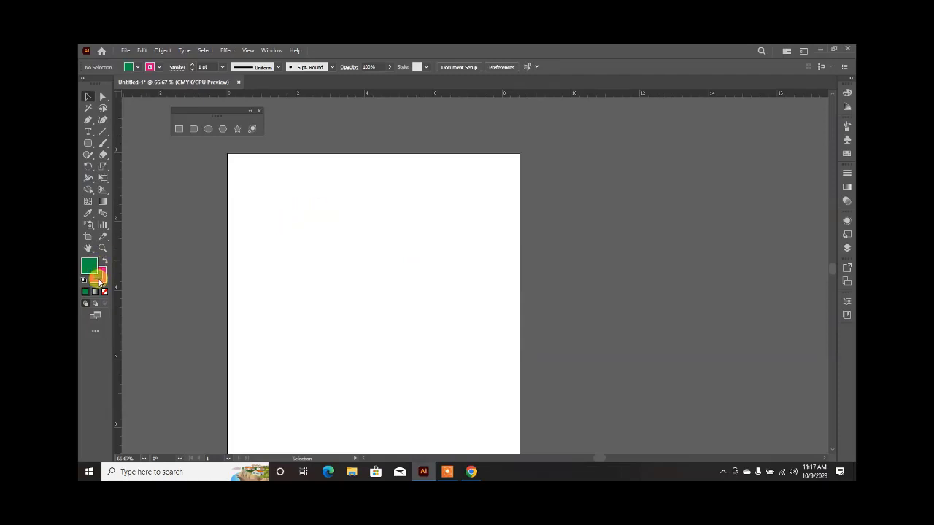
Restore the default white fill and black stroke, and draw a nearly square rectangle in the artboard's upper-left area.
key("d")
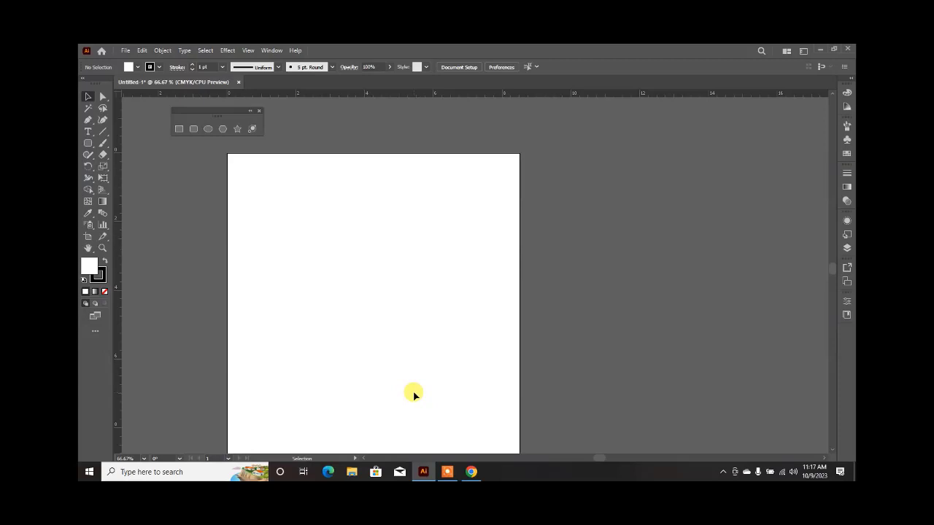
left_click(181, 132)
left_click_drag(270, 188, 358, 271)
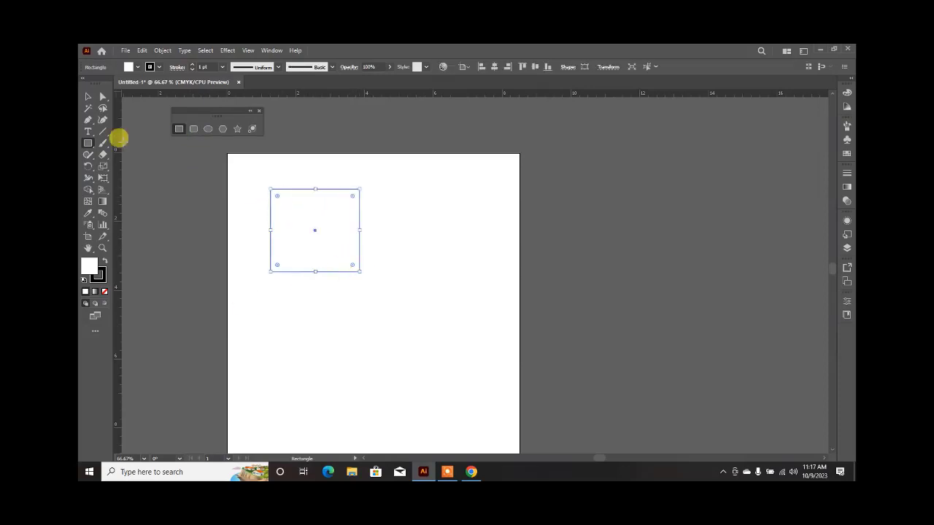
left_click(88, 97)
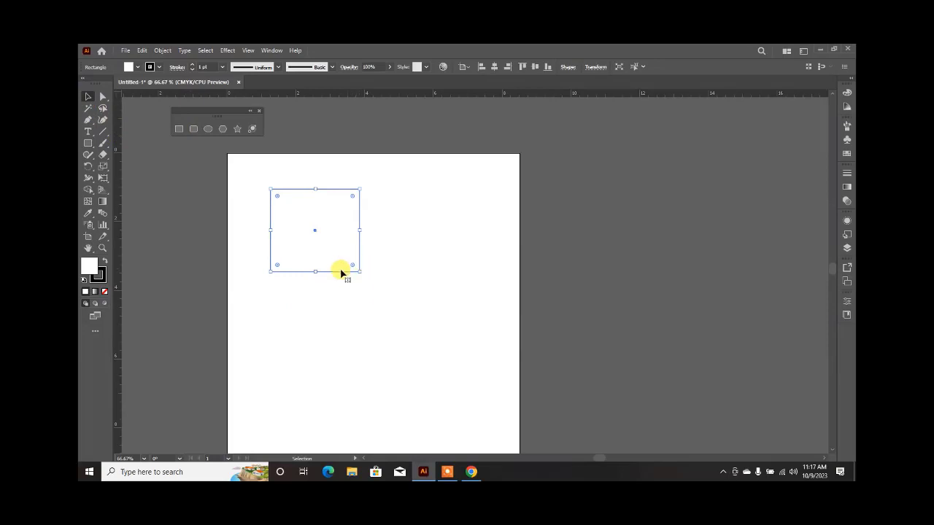
Resize the nearly square rectangle in the upper-left area of the artboard into a wider, shorter landscape shape.
left_click(317, 307)
left_click(313, 253)
left_click_drag(360, 273, 382, 261)
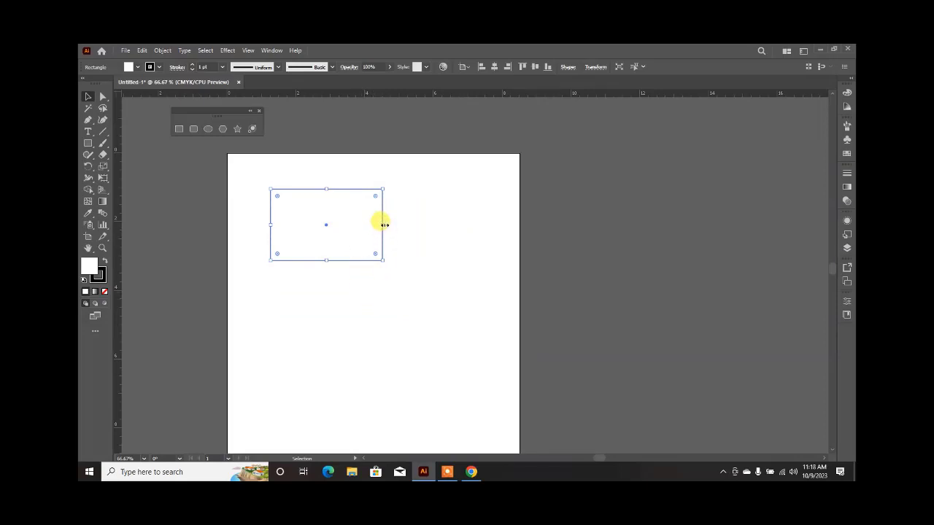
mouse_move(384, 224)
left_mouse_down()
mouse_move(446, 225)
mouse_move(373, 224)
left_mouse_up()
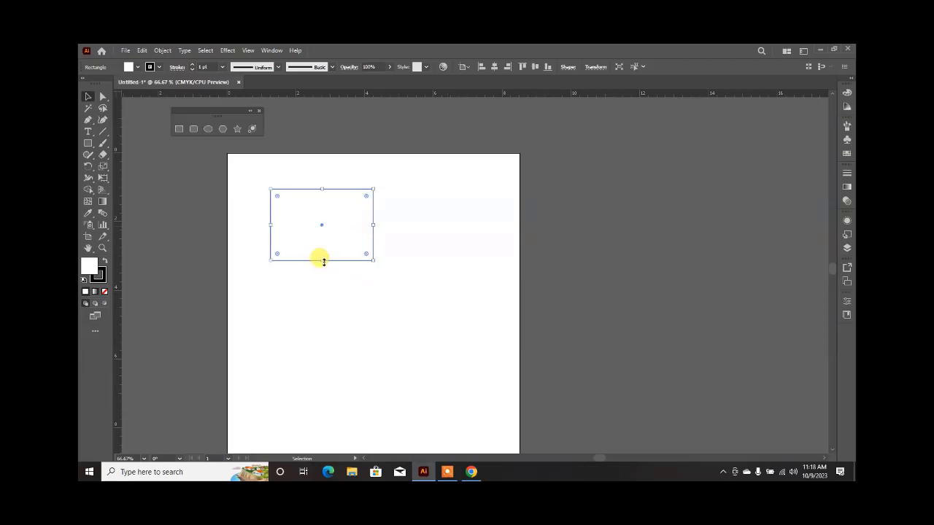
mouse_move(323, 261)
left_mouse_down()
mouse_move(319, 302)
mouse_move(326, 225)
mouse_move(329, 253)
left_mouse_up()
Move the landscape rectangle from the artboard's upper-left area down and to the right, toward the middle.
left_click(330, 366)
left_click(326, 232)
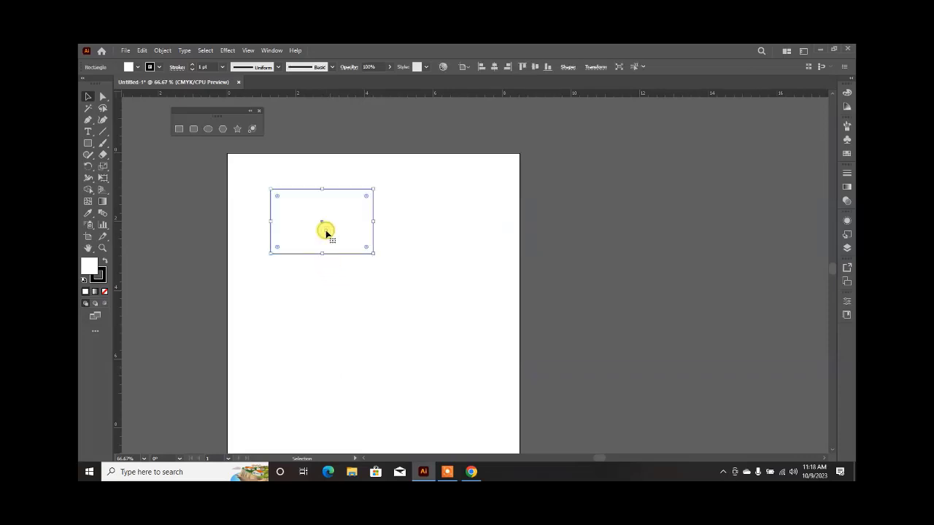
left_click_drag(334, 243, 367, 340)
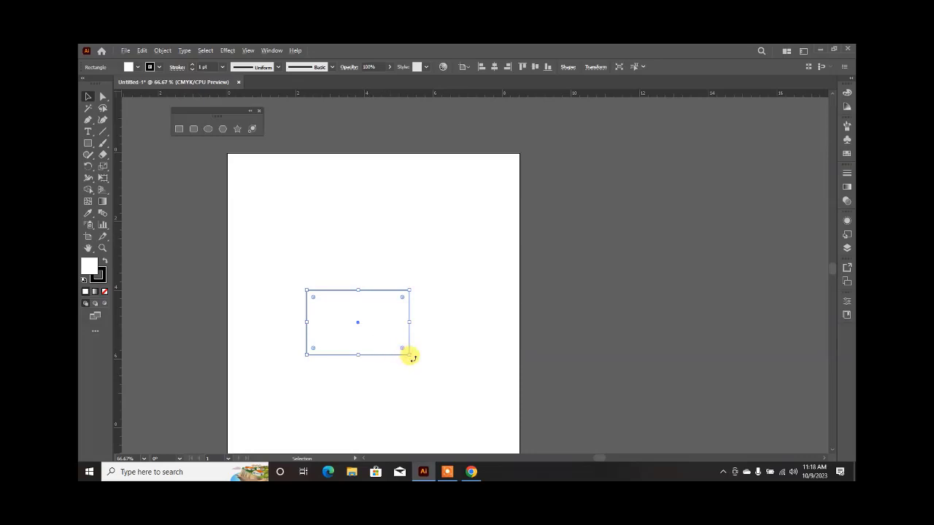
Scale the rectangle outward and back inward from its centre, and slightly increase its height and width symmetrically.
left_click_drag(409, 354, 481, 420)
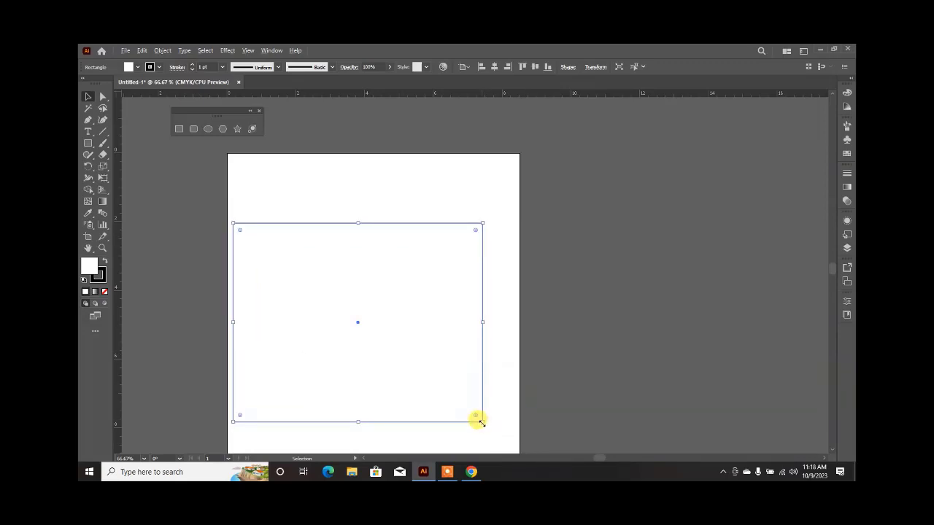
left_click_drag(480, 421, 422, 364)
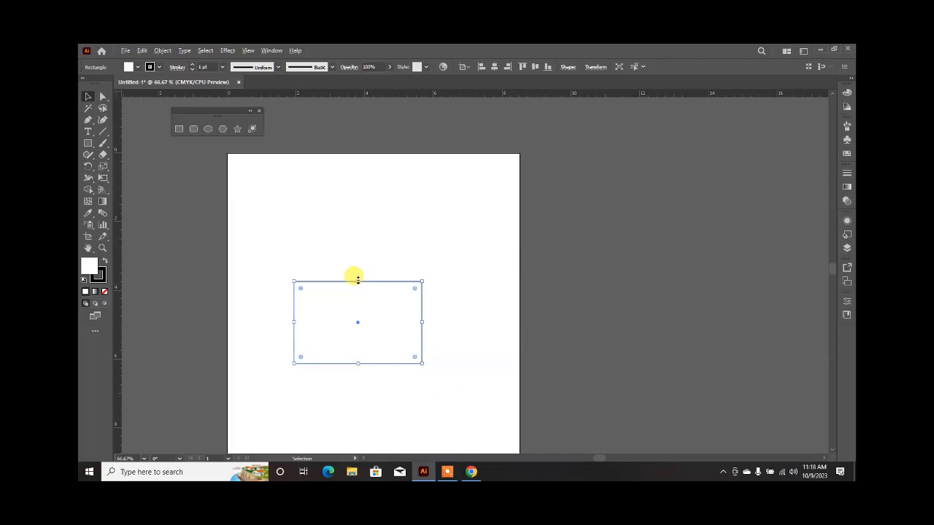
mouse_move(357, 280)
left_mouse_down()
mouse_move(364, 200)
mouse_move(352, 278)
left_mouse_up()
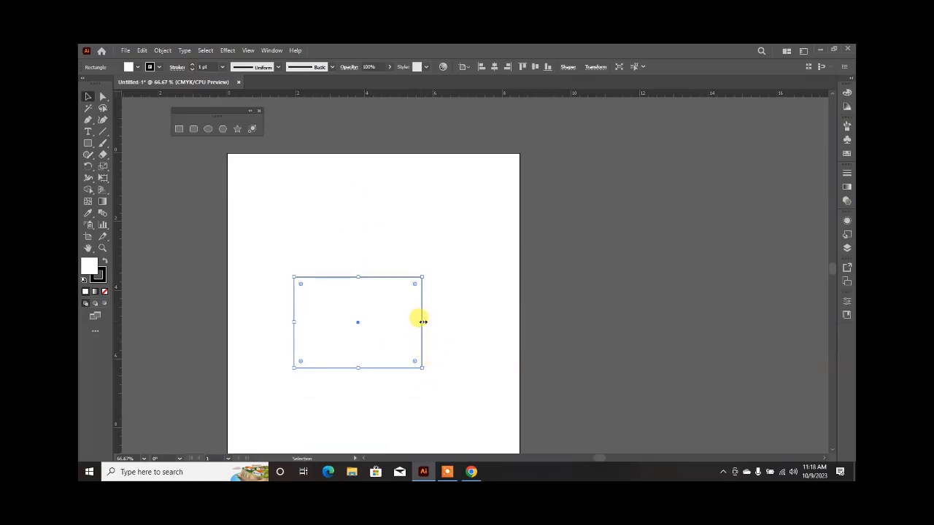
mouse_move(422, 321)
left_mouse_down()
mouse_move(469, 329)
mouse_move(426, 322)
left_mouse_up()
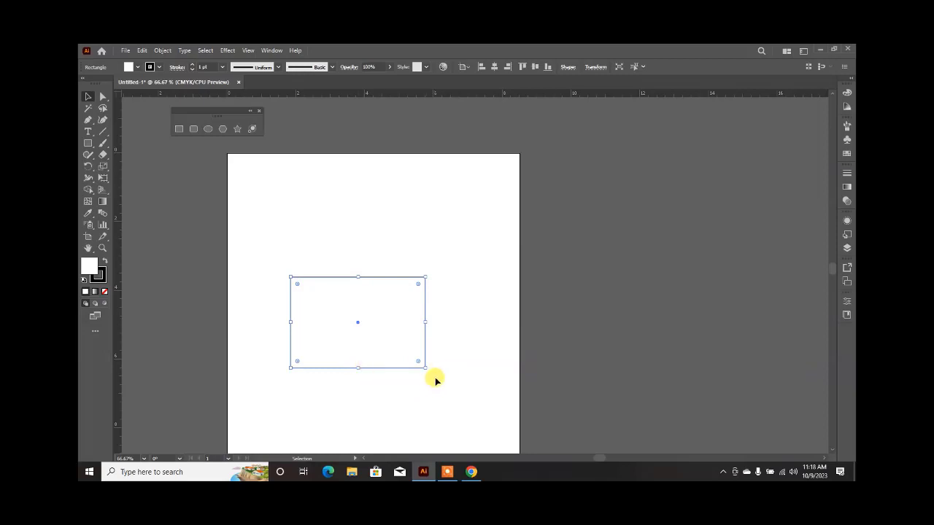
Deselect and reselect the rectangle, rotate it freely by a large angle about its centre, and undo the rotation.
left_click(86, 96)
mouse_move(435, 267)
left_mouse_down()
mouse_move(402, 236)
mouse_move(440, 270)
left_mouse_up()
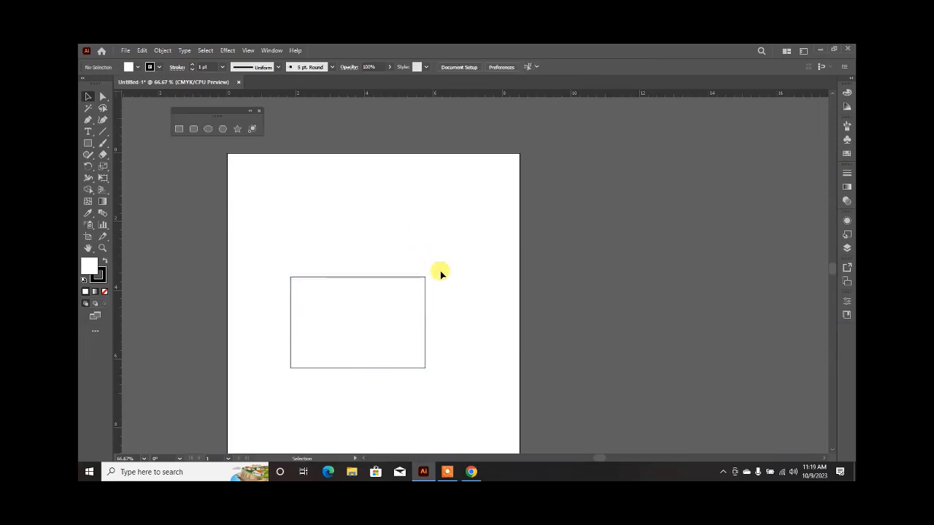
left_click(424, 363)
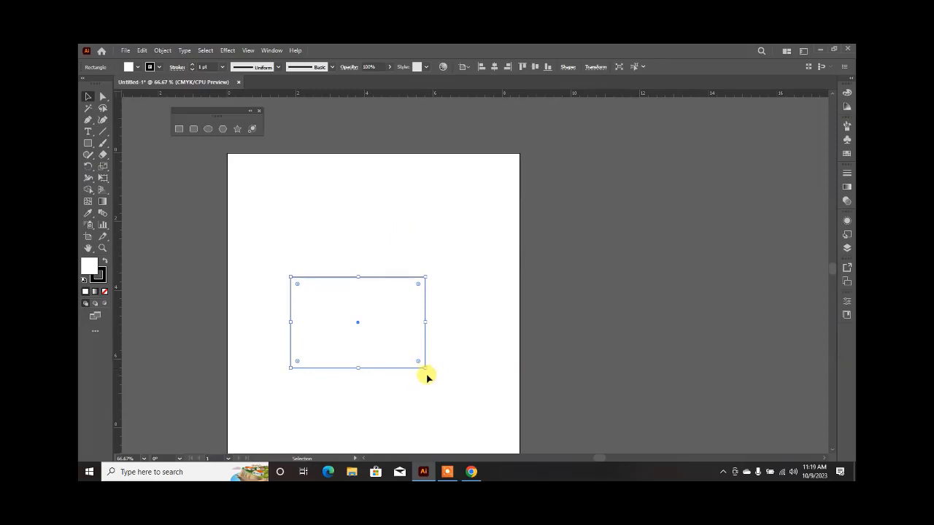
left_click_drag(429, 371, 276, 343)
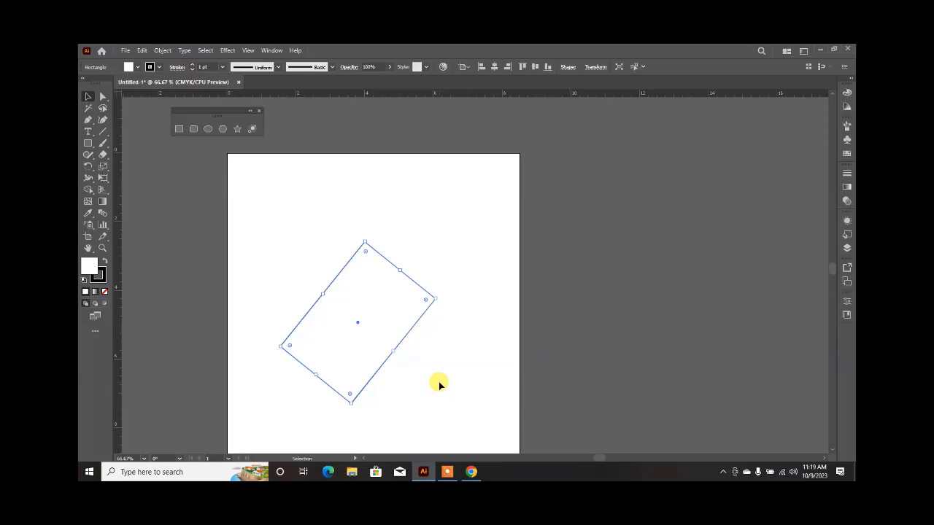
key("ctrl+z")
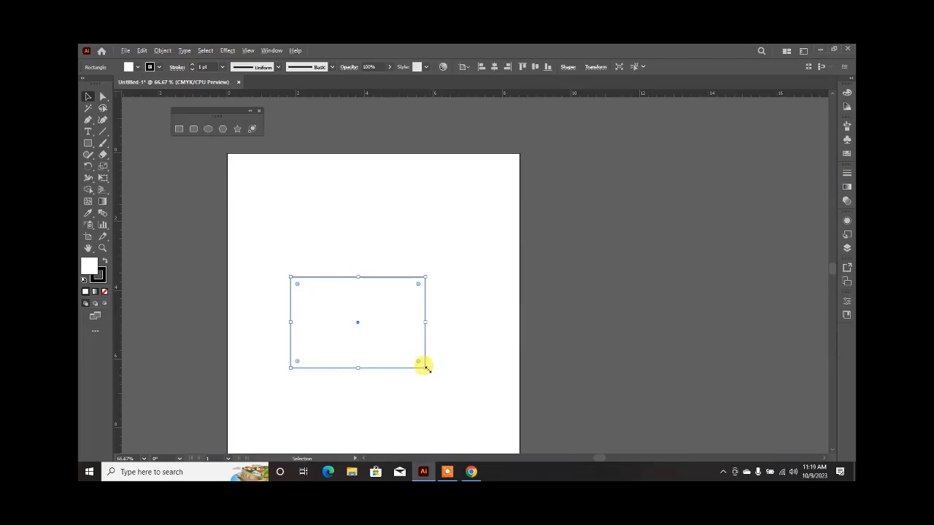
Reselect the rectangle, tilt it slightly clockwise about its centre, and undo the tilt.
left_click(429, 392)
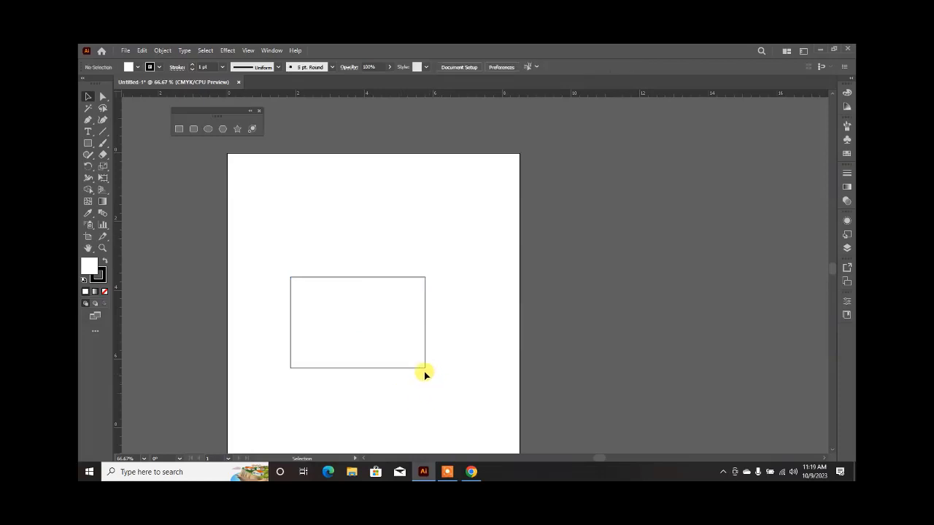
left_click(418, 364)
left_click_drag(423, 370, 401, 391)
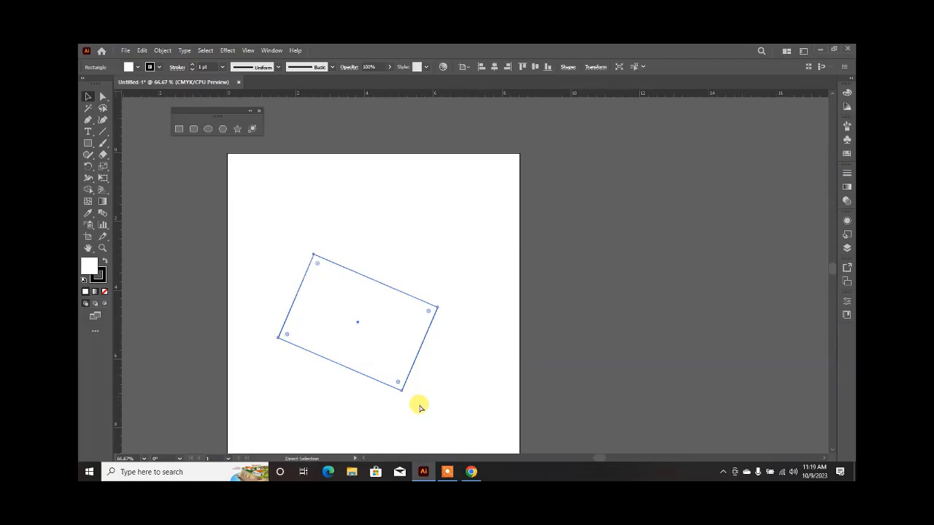
key("ctrl+z")
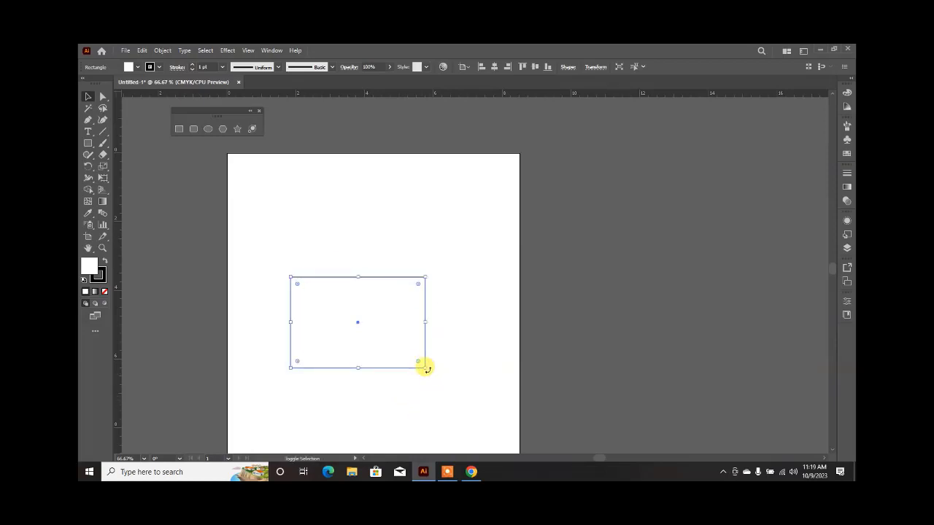
Rotate the rectangle by exactly 90° so it stands upright, and undo the rotation.
left_click_drag(426, 369, 328, 412)
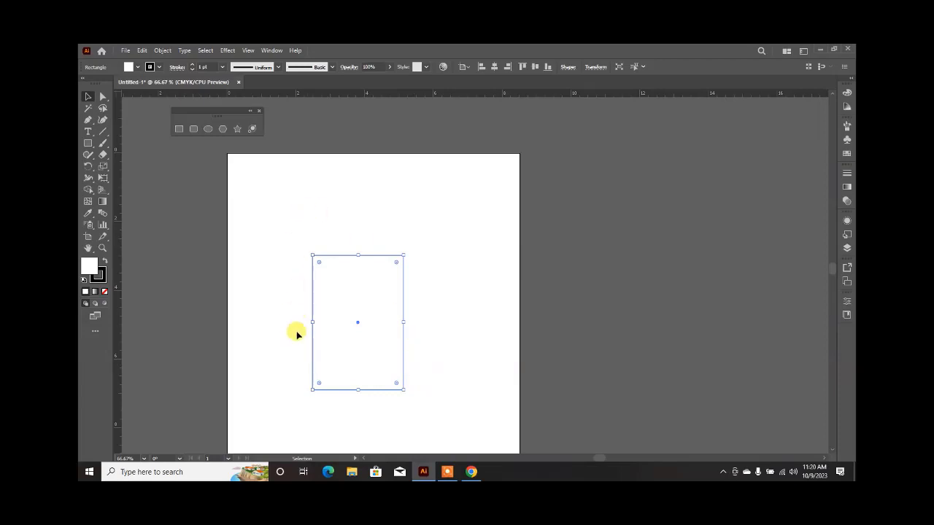
key("a")
key("ctrl+z")
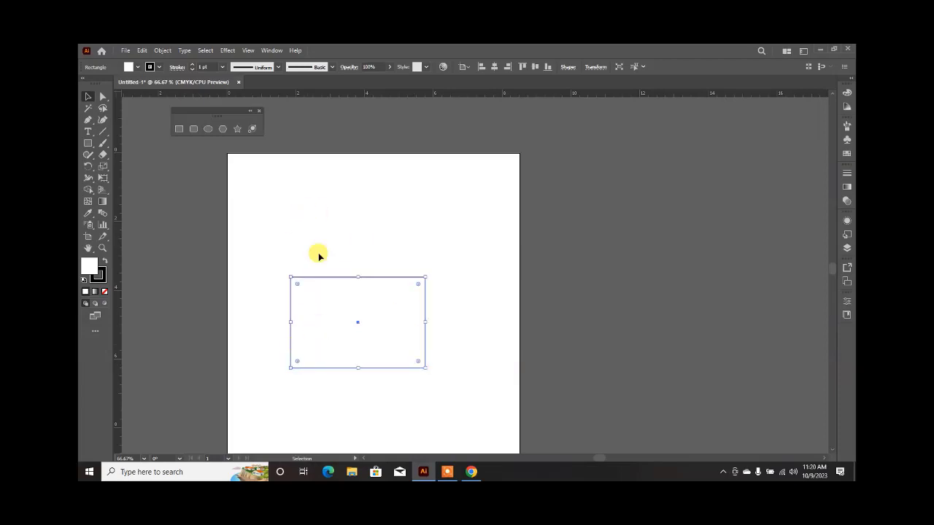
Round all four corners of the rectangle strongly with its corner widget, and restore them to square corners.
left_click(308, 216)
left_click(314, 290)
scroll(270, 340, "up", 2)
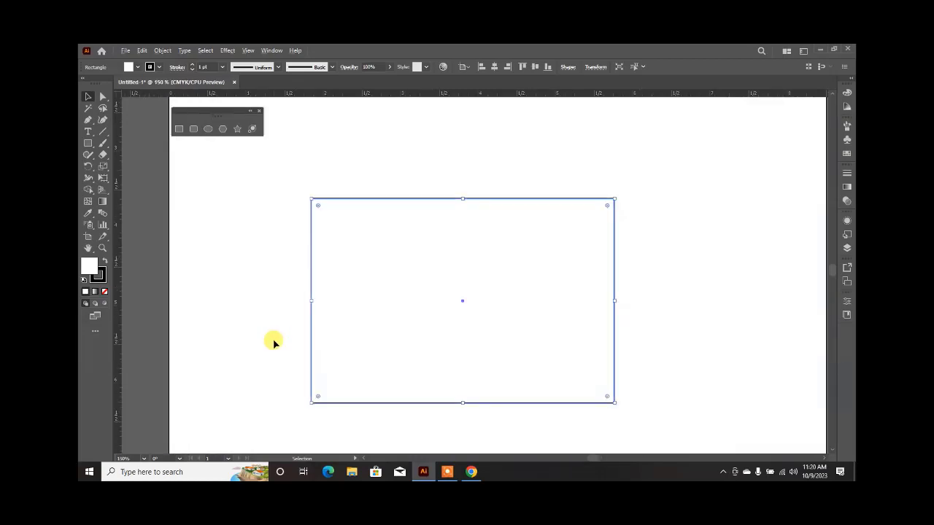
scroll(316, 207, "up", 5)
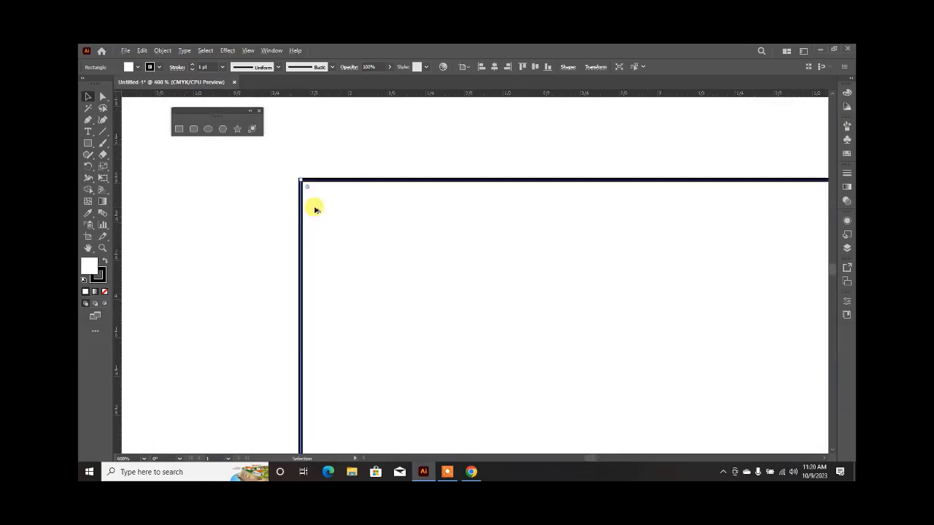
scroll(304, 173, "up", 2)
scroll(301, 215, "down", 2)
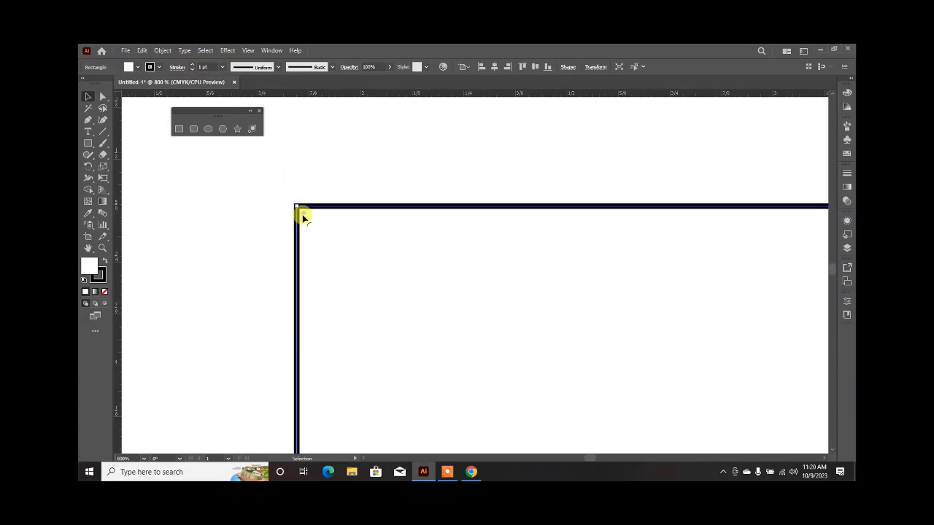
scroll(263, 219, "down", 5)
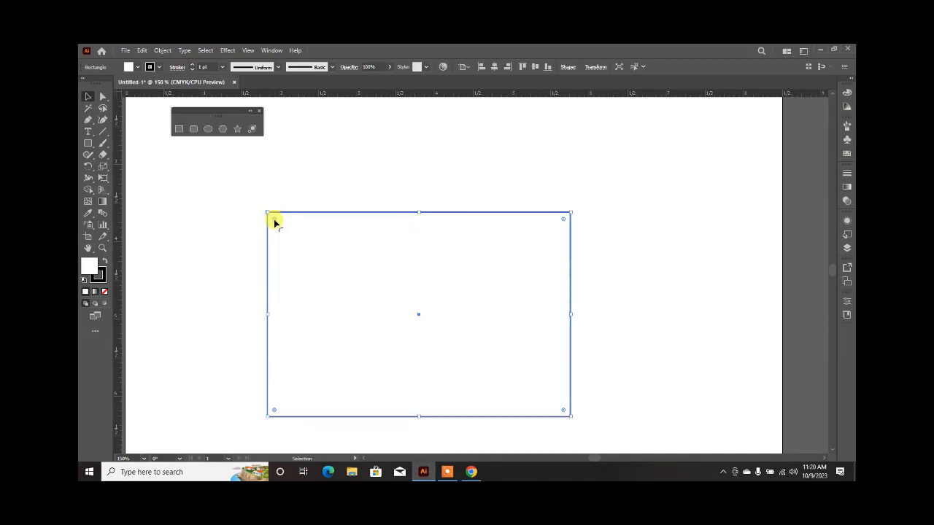
left_click_drag(275, 222, 323, 271)
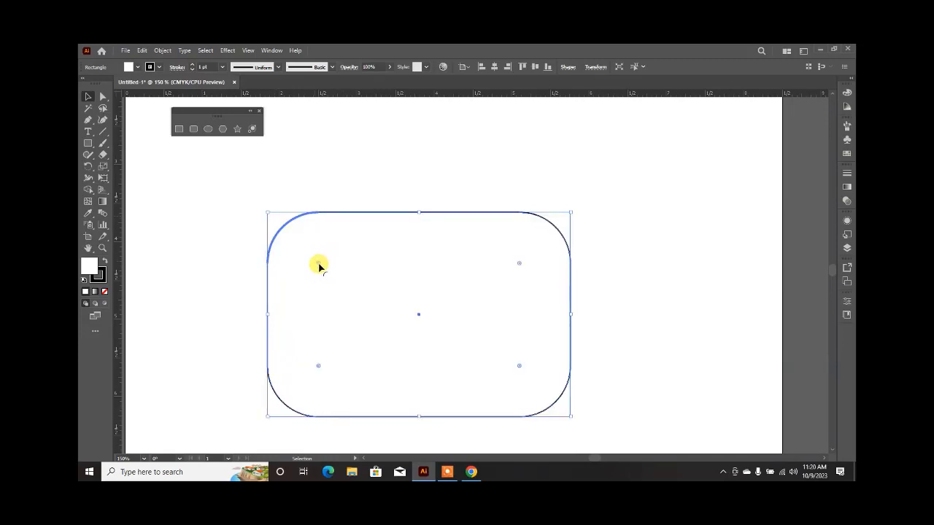
left_click_drag(319, 266, 244, 175)
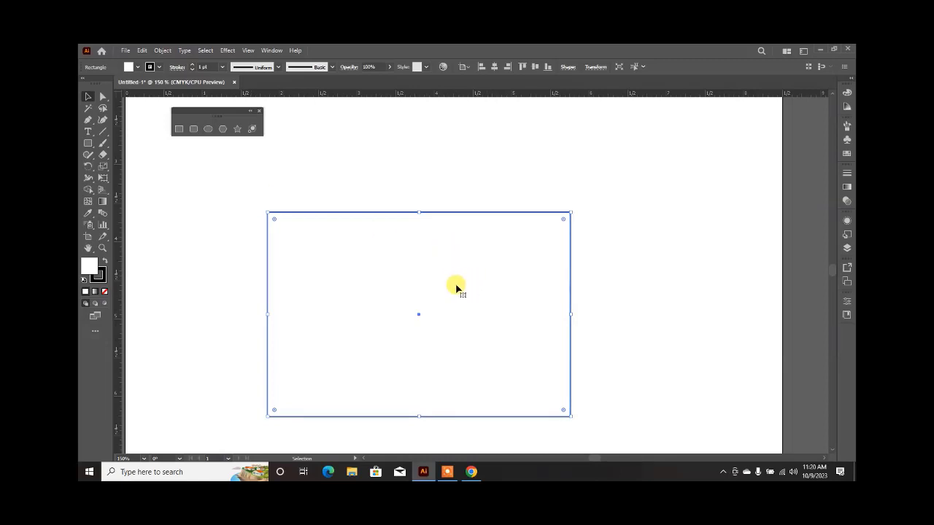
Delete the rectangle from the artboard.
scroll(456, 287, "down", 3)
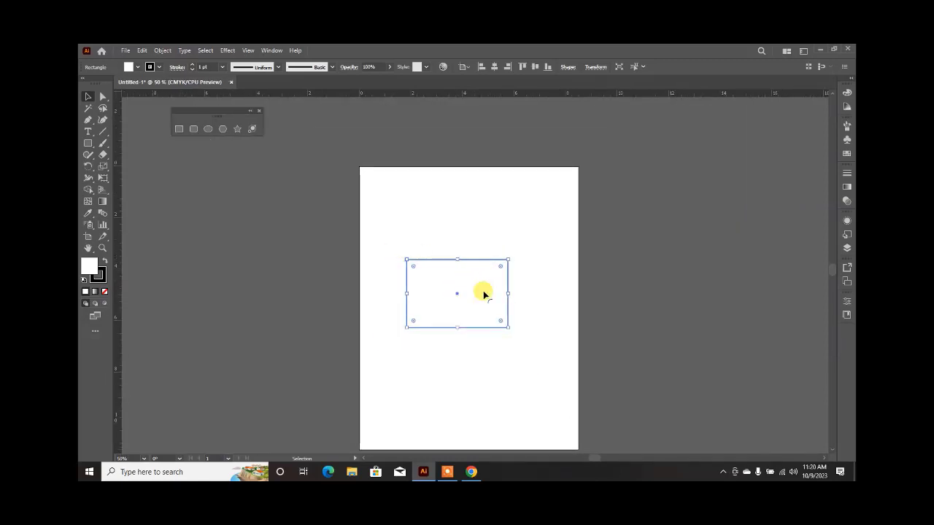
scroll(469, 309, "up", 2)
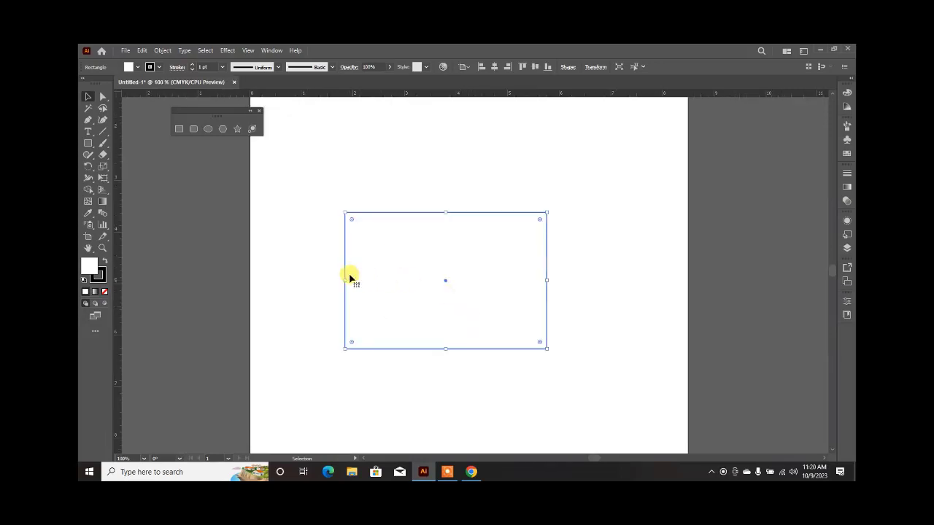
key("Delete")
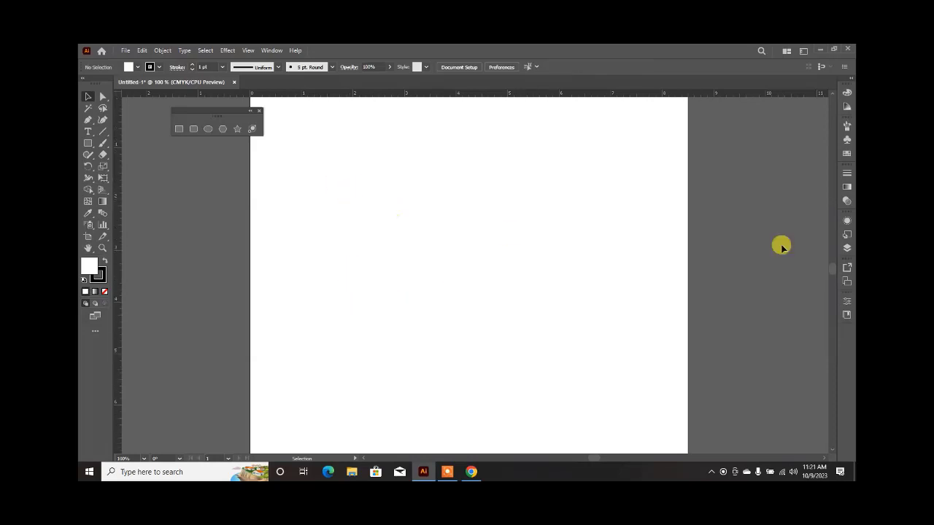
Draw a small, nearly square rectangle near the artboard's upper-left corner with the Rectangle tool, and return to the Selection tool.
mouse_move(829, 268)
left_mouse_down()
mouse_move(829, 252)
mouse_move(834, 270)
left_mouse_up()
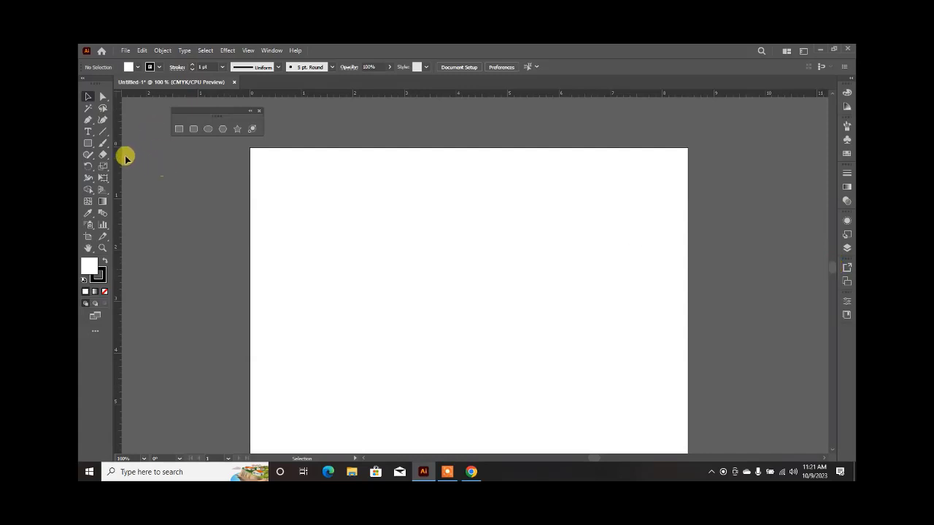
left_click(87, 144)
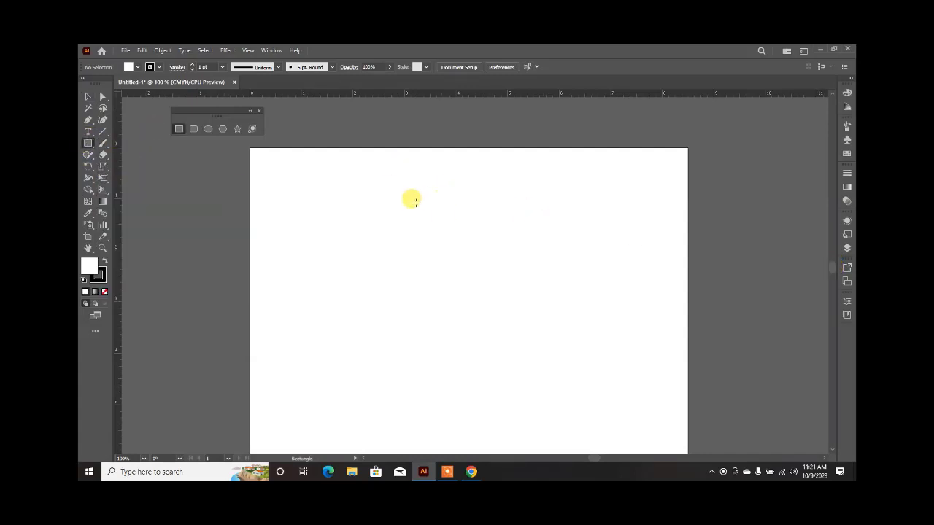
left_click_drag(282, 175, 318, 205)
left_click(87, 95)
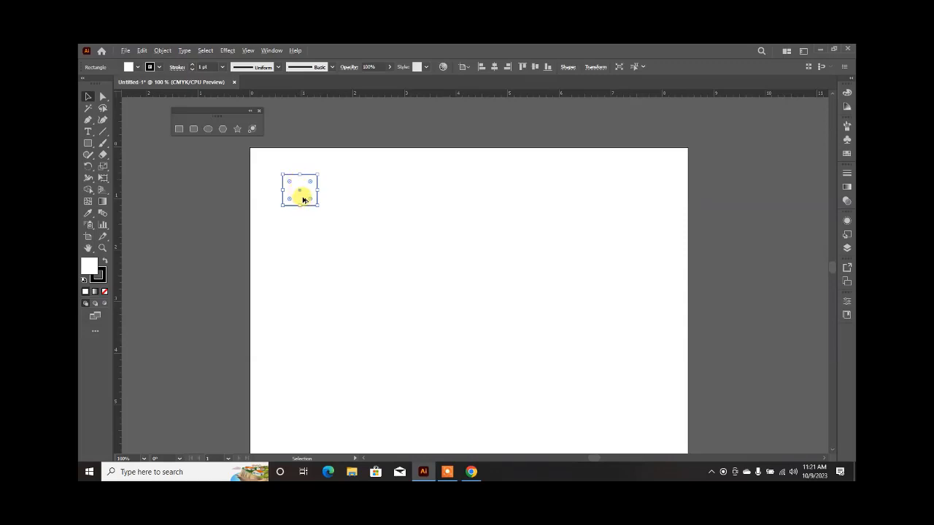
Copy the small rectangle horizontally to the right by 0.79 in, and place a third copy beside it with the same gap.
left_click_drag(302, 199, 344, 199)
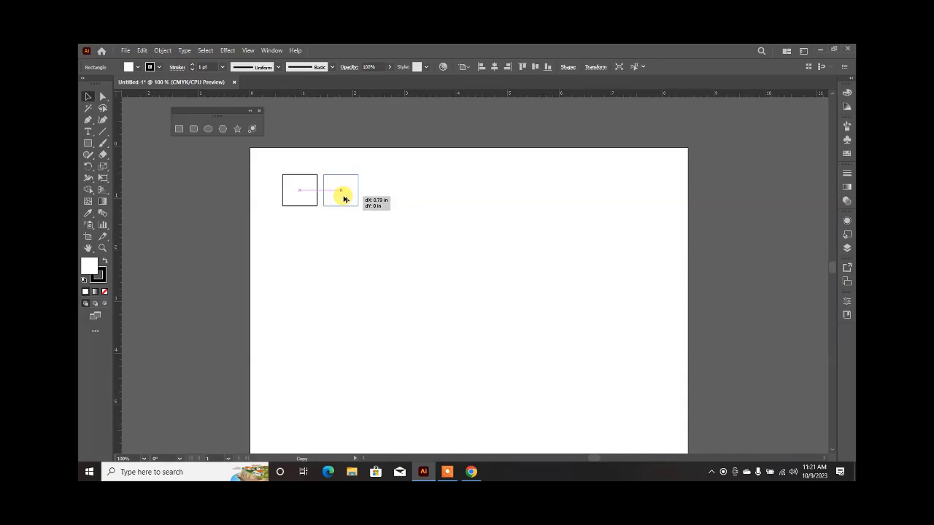
left_click_drag(344, 199, 344, 200)
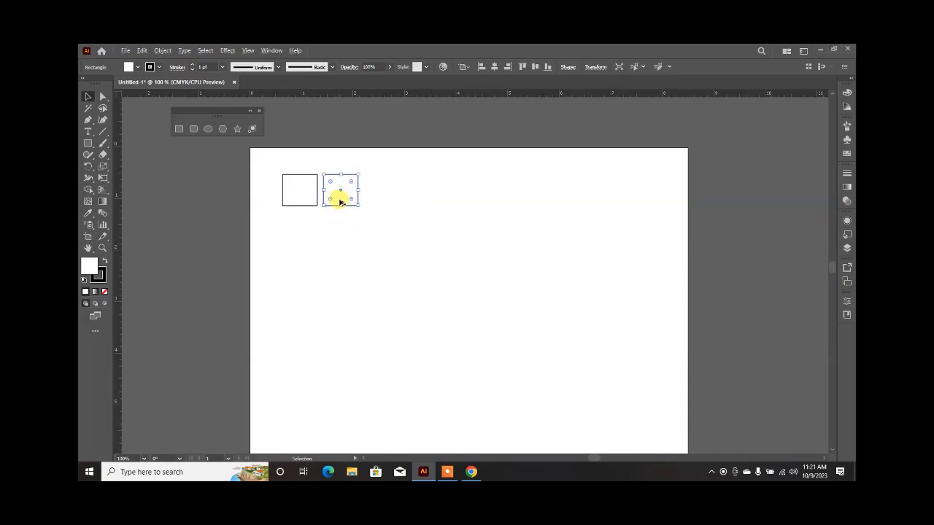
left_click_drag(340, 196, 384, 202)
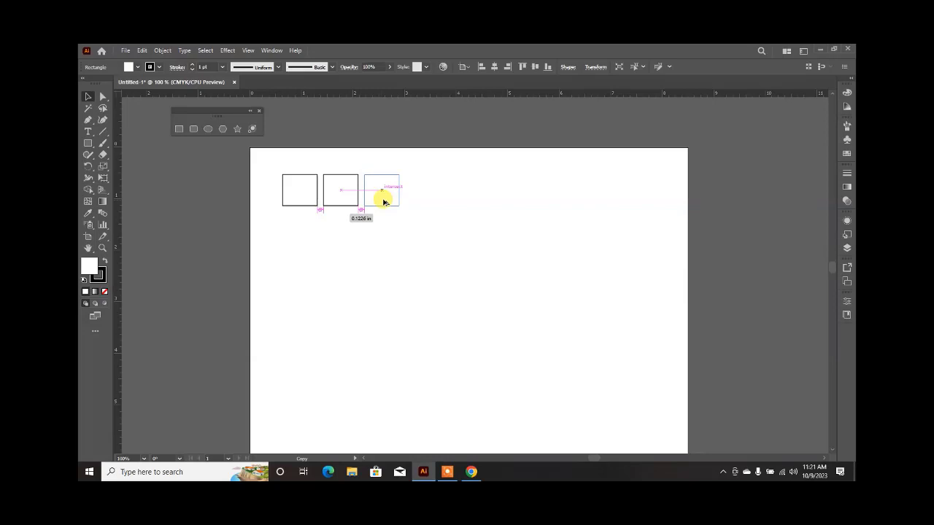
left_click_drag(385, 202, 385, 201)
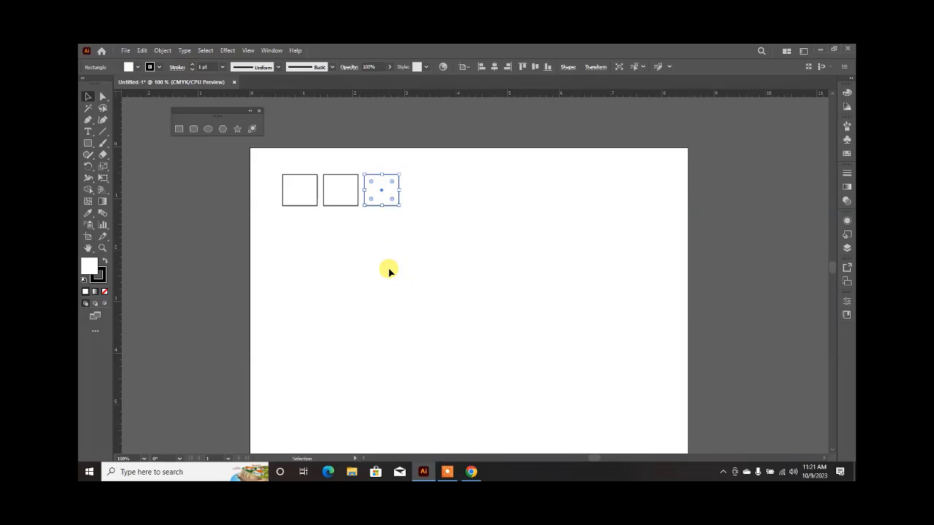
Check the Smart Guides setting in the view options, and deselect the third rectangle.
left_click(248, 51)
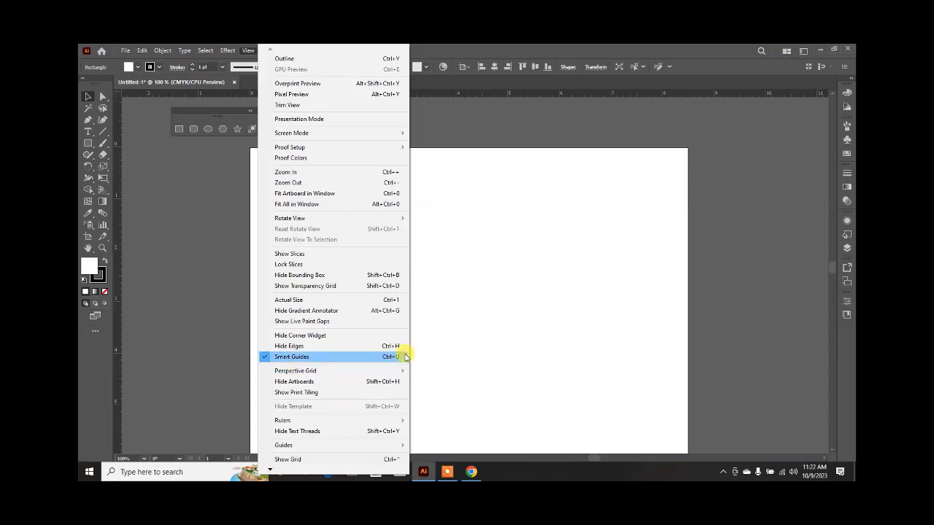
left_click(175, 218)
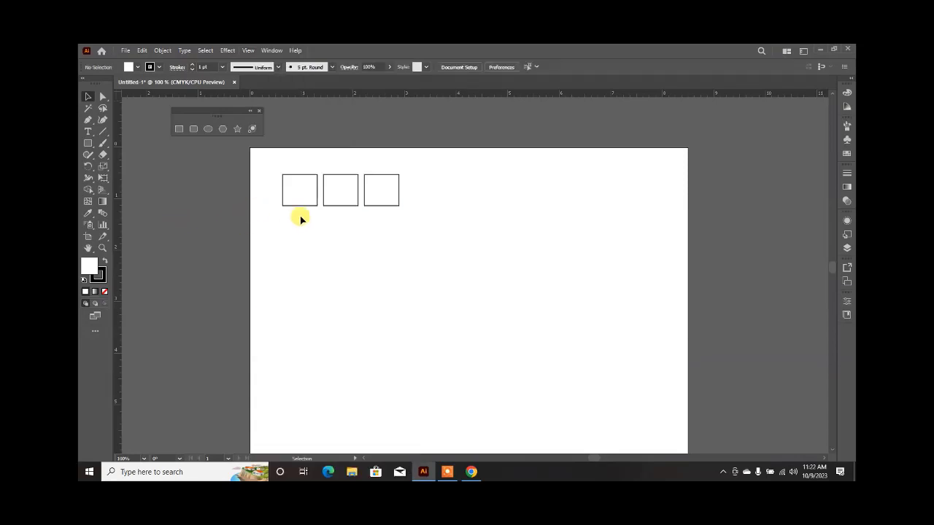
Delete the second and third rectangles, and copy the remaining one horizontally to the right, leaving a small gap.
left_click_drag(496, 260, 319, 145)
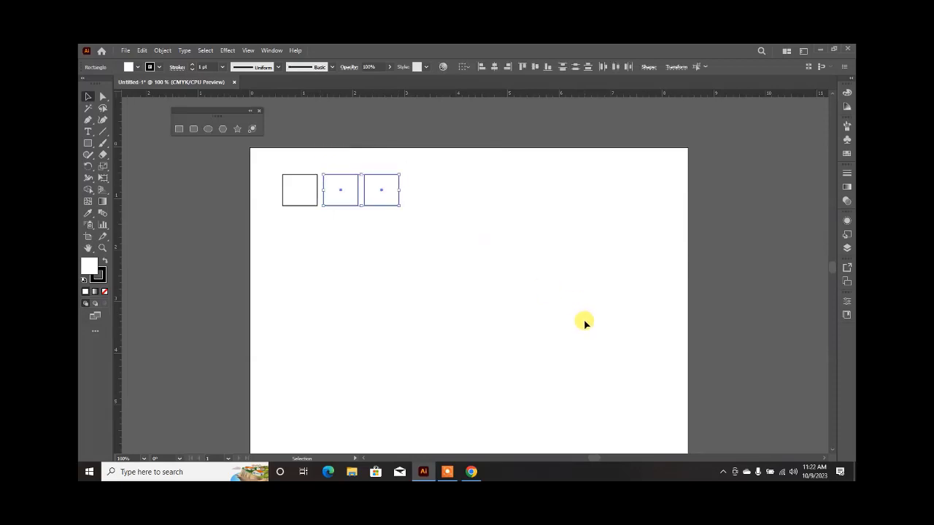
key("Delete")
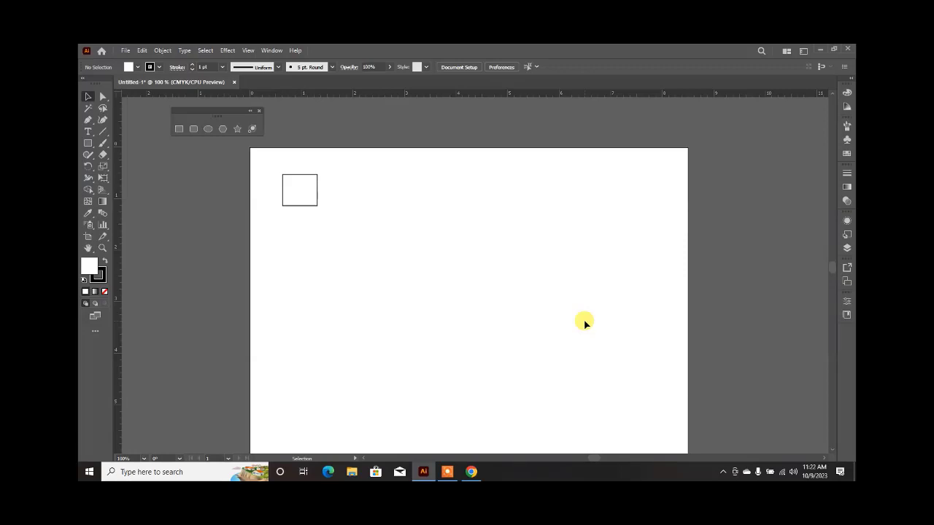
left_click(302, 205)
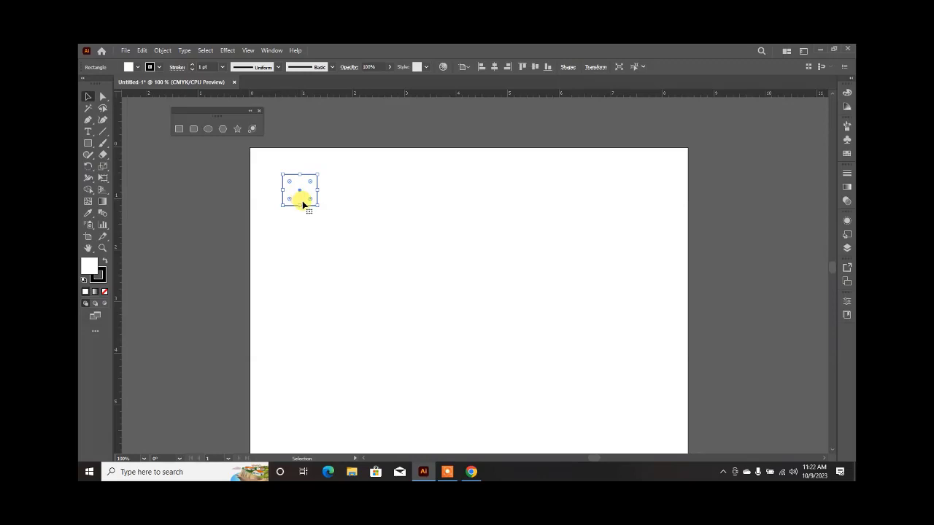
left_click_drag(304, 204, 345, 205)
left_click(371, 237)
key("a")
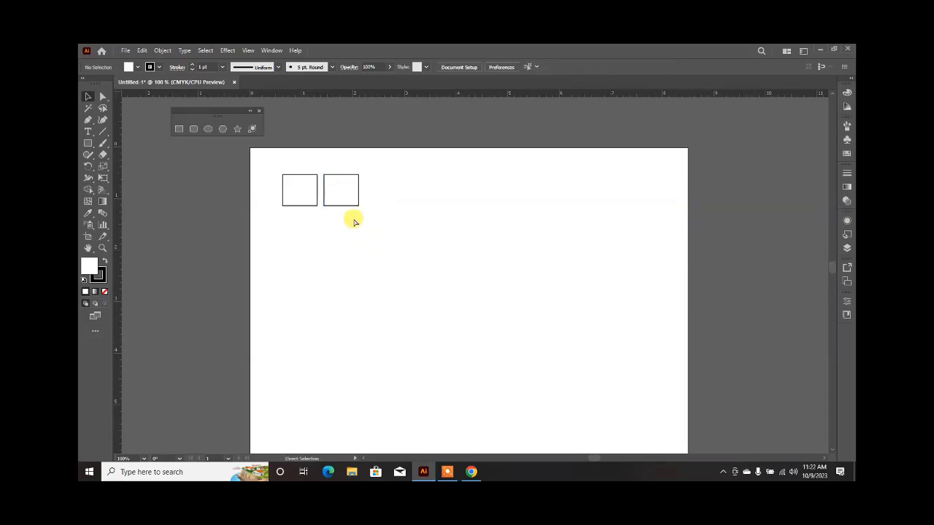
key("v")
key("a")
key("v")
Copy the second rectangle to the right with the same gap, repeat the copy until the row holds ten rectangles, and deselect.
left_click(340, 205)
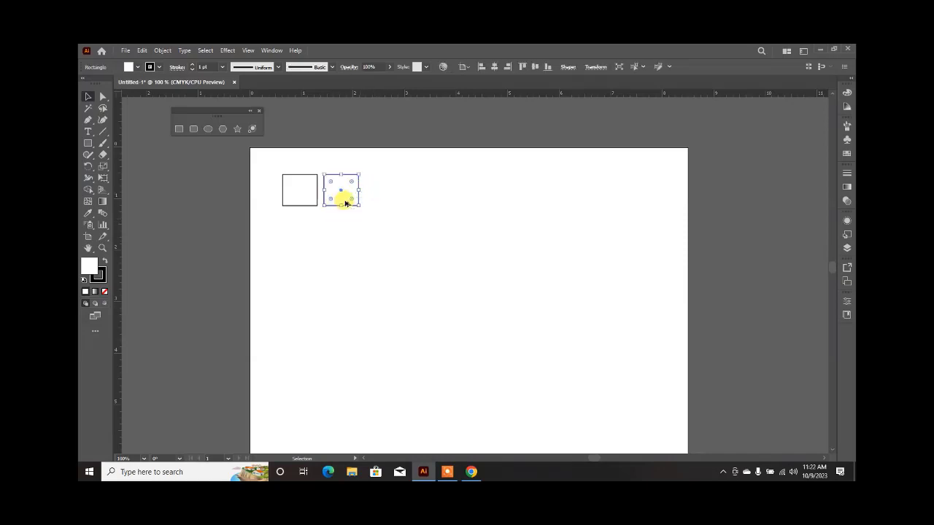
left_click_drag(348, 202, 389, 202)
key("ctrl+d")
key("ctrl+d")
key("ctrl+d")
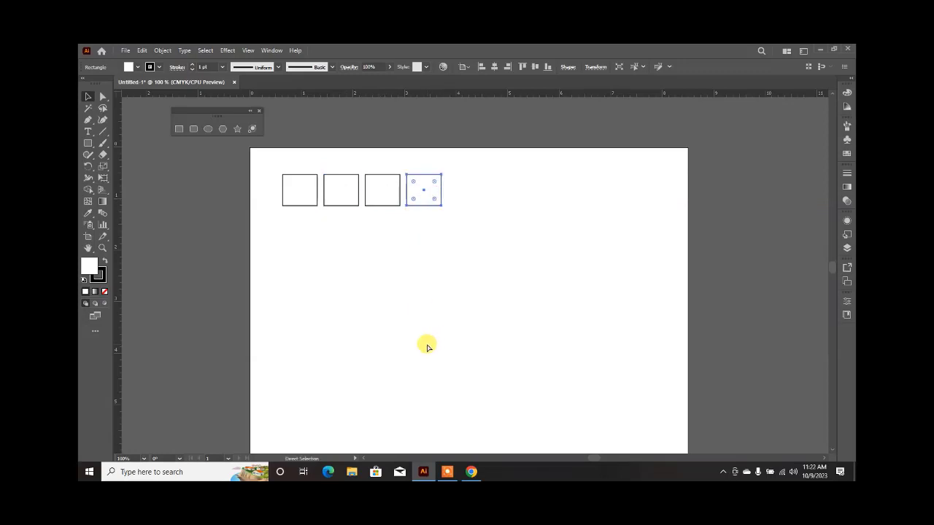
key("ctrl+d")
key("ctrl+d")
key("ctrl+d")
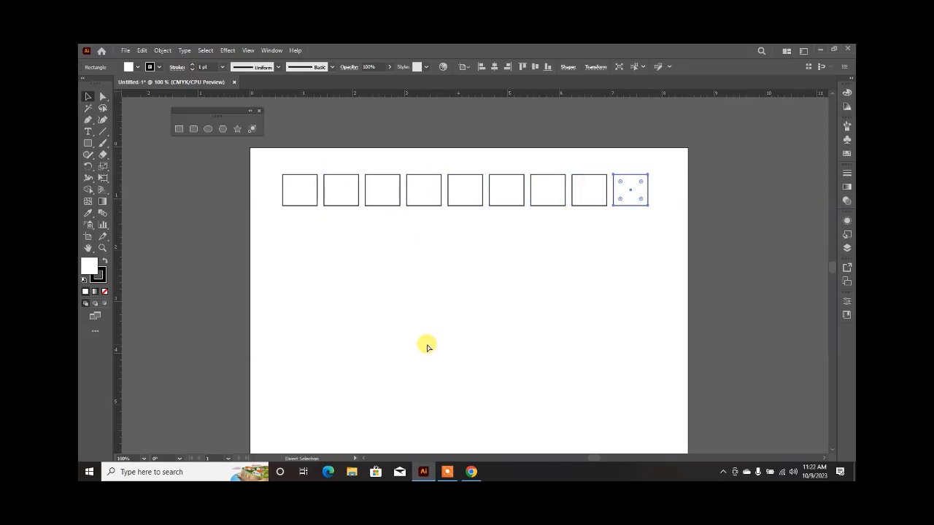
key("ctrl+d")
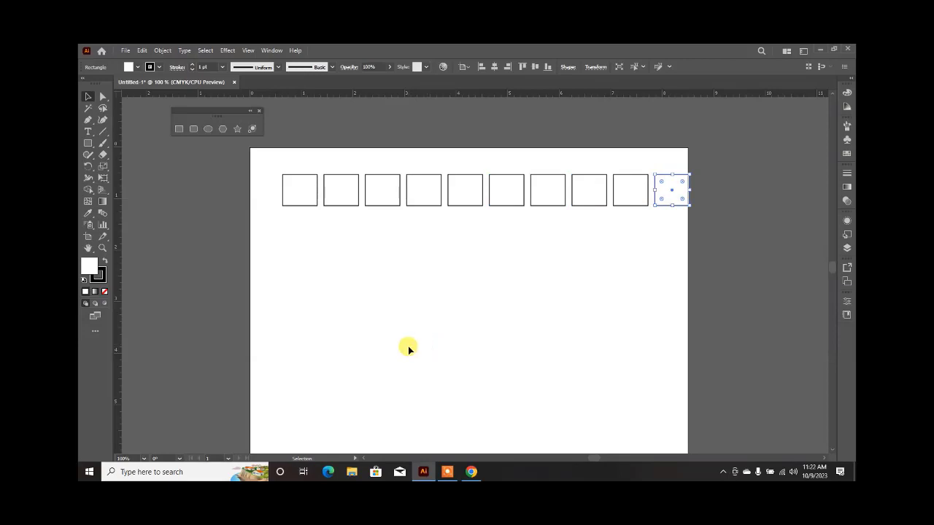
left_click(409, 294)
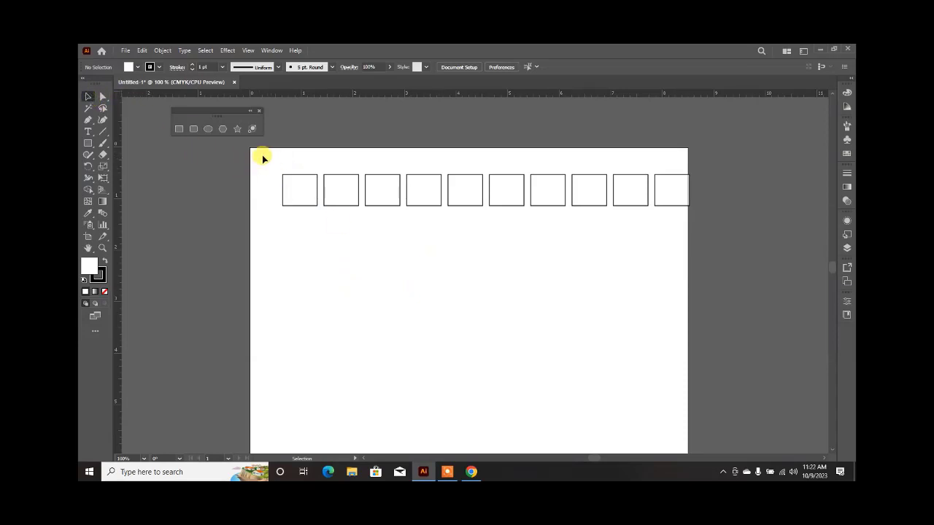
Shift the whole row of ten rectangles left to centre it on the artboard, and copy it straight down with a small gap.
left_click_drag(266, 153, 718, 239)
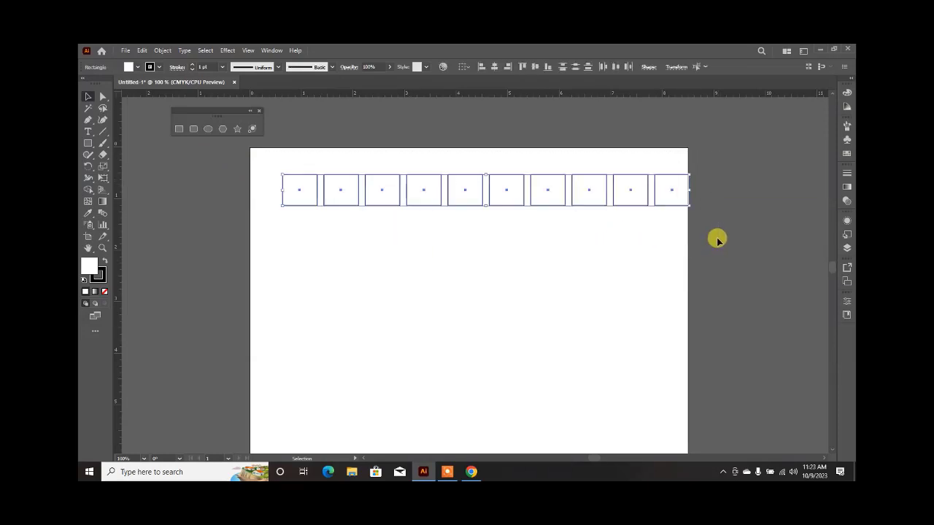
left_click_drag(658, 202, 642, 200)
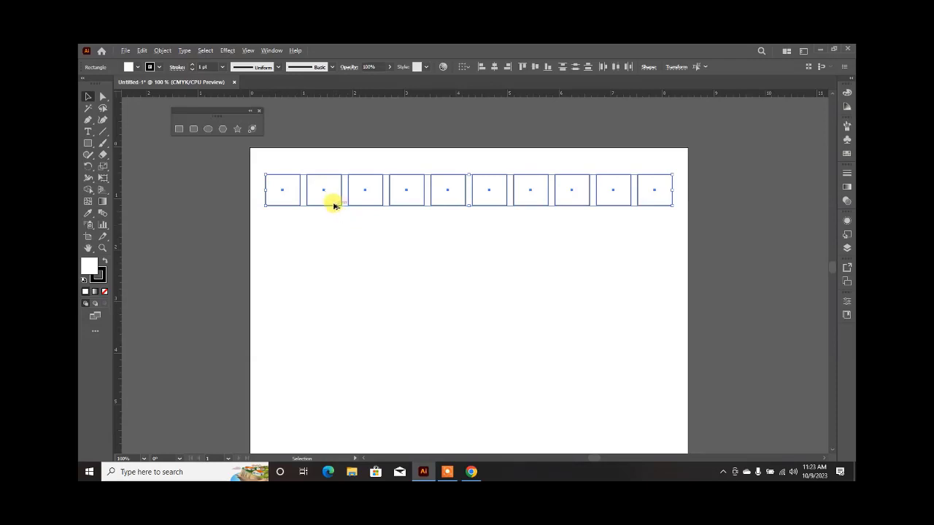
left_click_drag(334, 200, 333, 242)
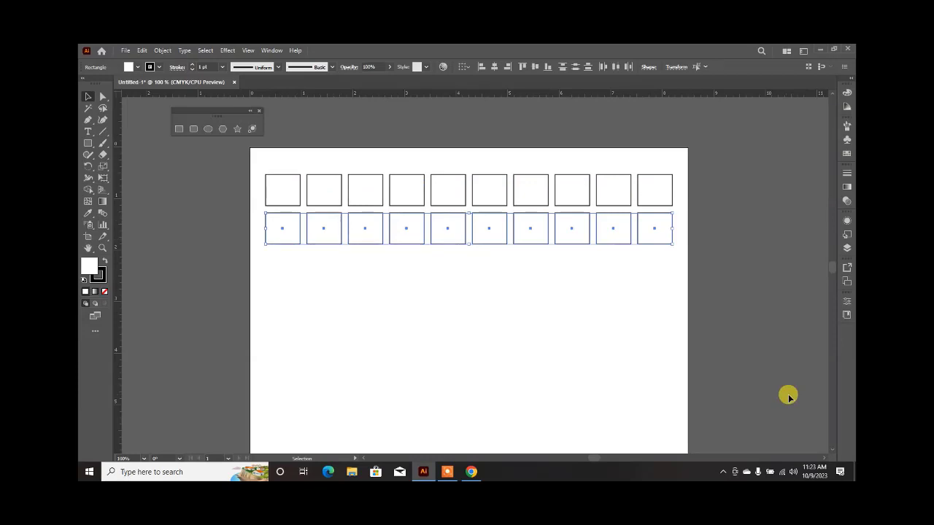
Repeat the downward row copy until the grid has nine rows of ten rectangles, and deselect.
key("a")
key("ctrl+d")
key("ctrl+d")
key("ctrl+d")
key("ctrl+d")
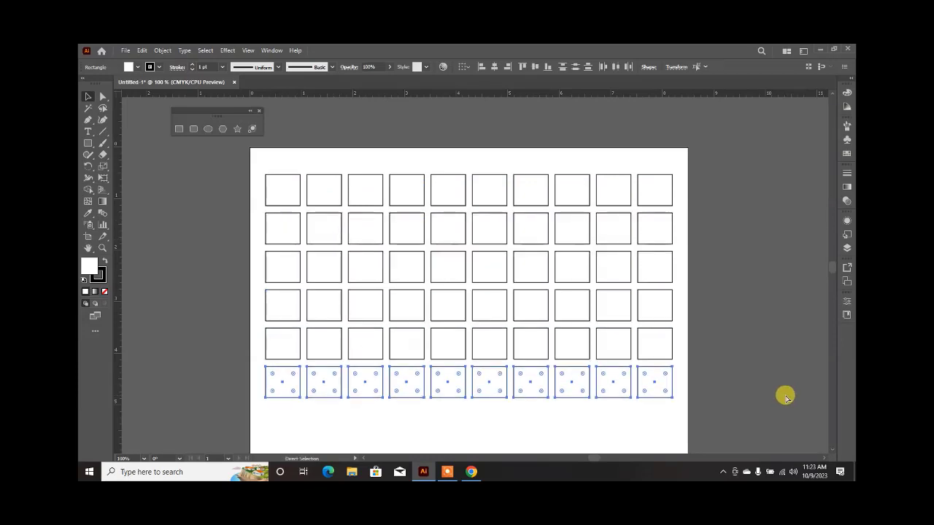
key("ctrl+d")
key("ctrl+d")
key("v")
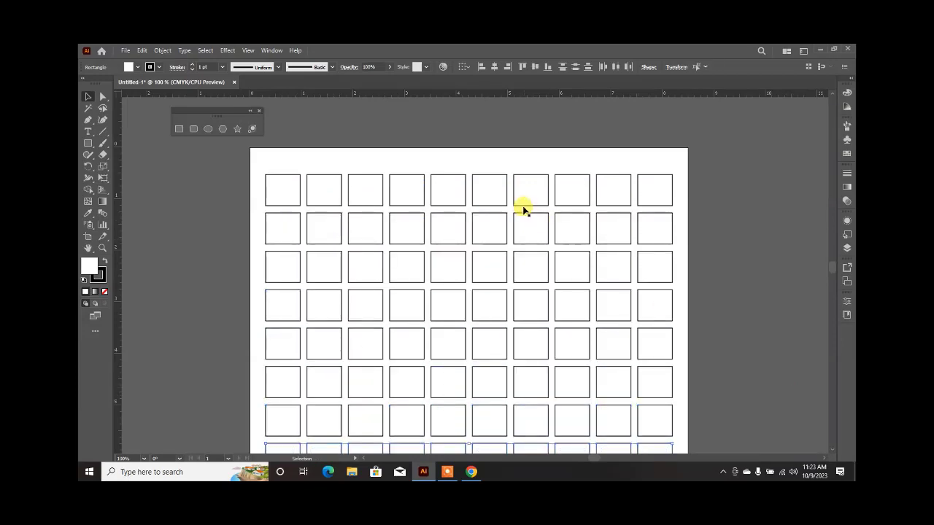
scroll(467, 119, "down", 2)
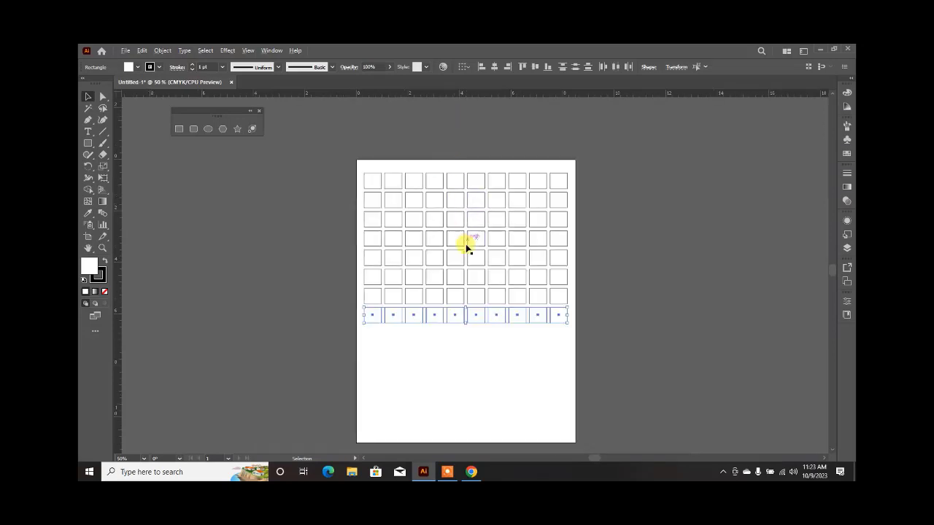
key("ctrl+d")
left_click(509, 374)
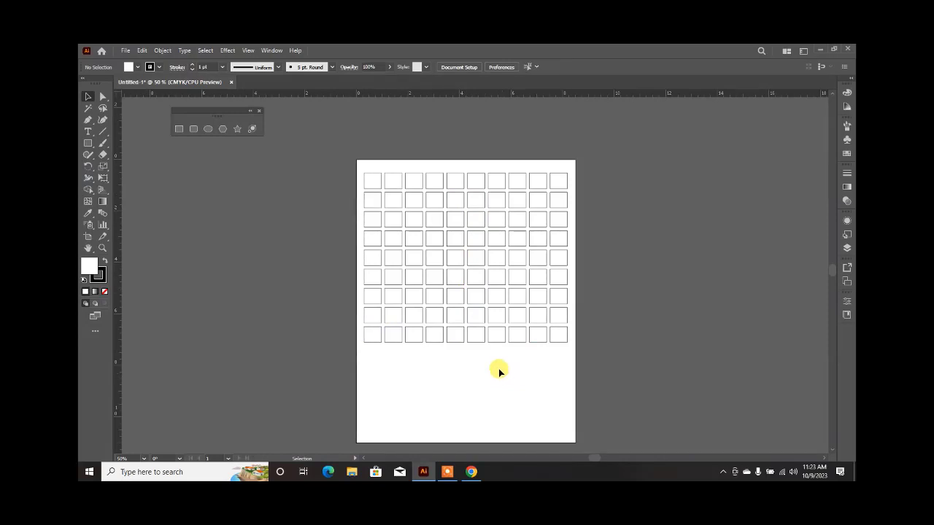
Select every other rectangle in the grid's first column, in rows 1, 3, 5, 7 and 9.
left_click(375, 183)
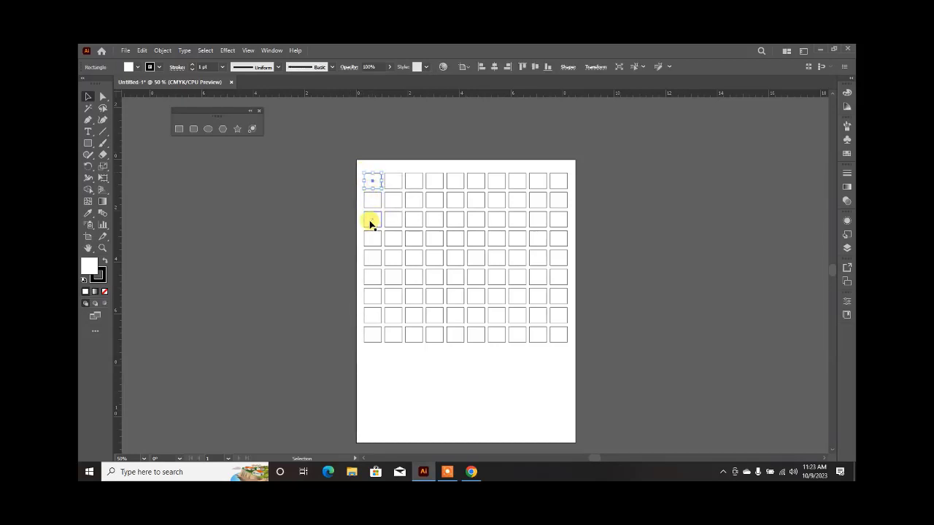
left_click(370, 222, "shift")
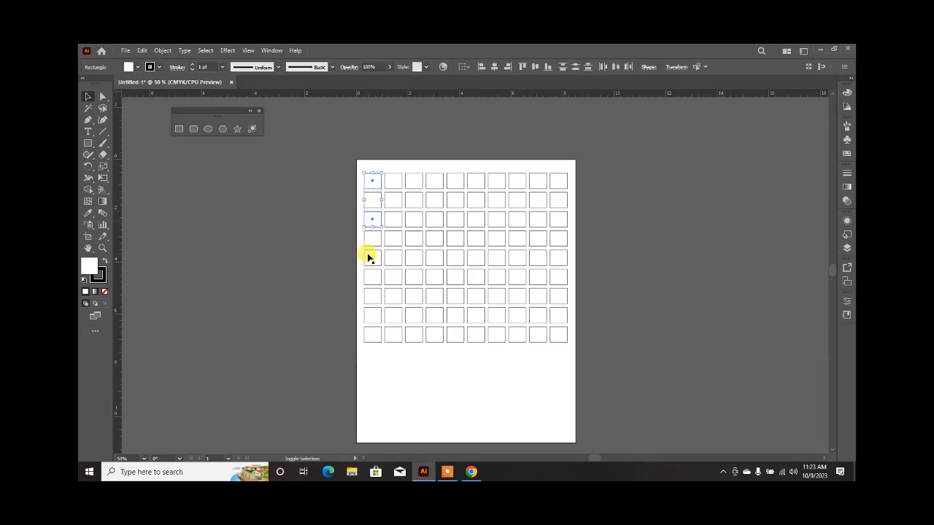
left_click(368, 259, "shift")
left_click(371, 297, "shift")
scroll(375, 278, "up", 2)
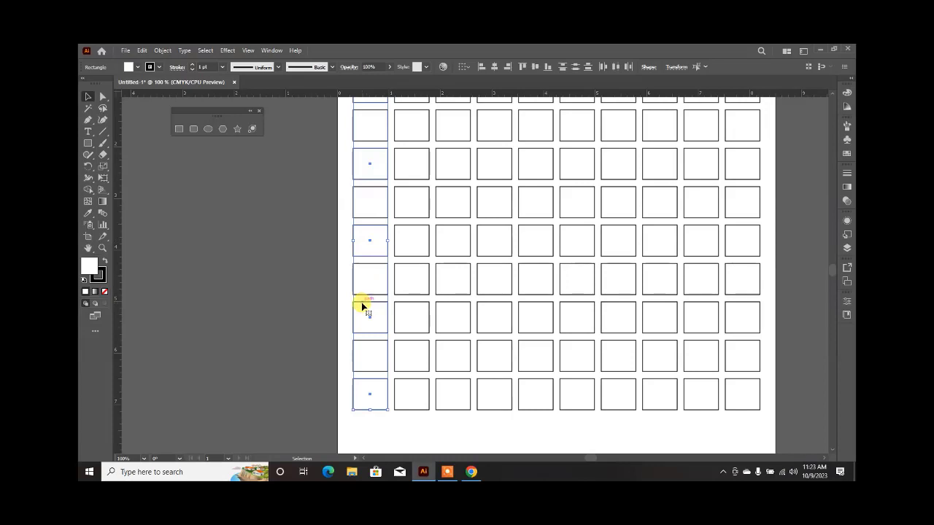
scroll(362, 306, "down", 1)
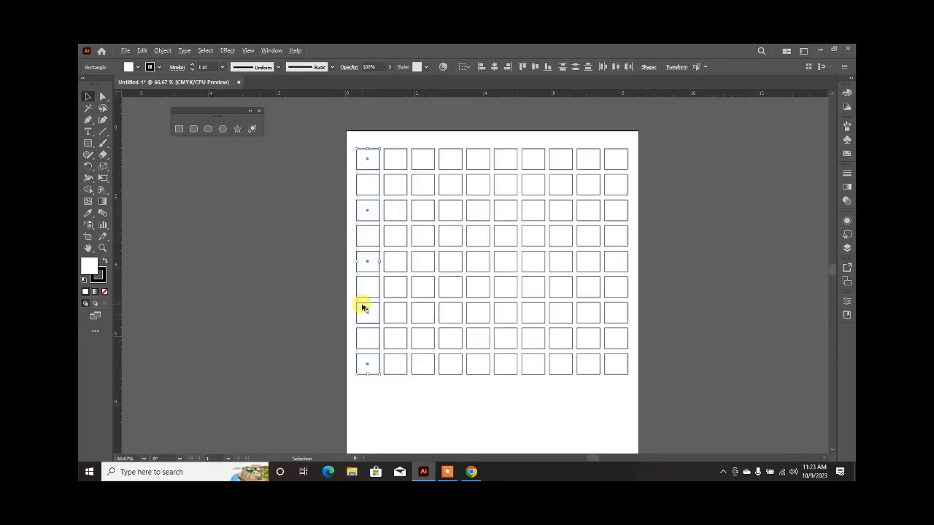
left_click(362, 307, "shift")
Add the even-row rectangles of the second column and the odd-row rectangles of the third column to the selection.
left_click(393, 342, "shift")
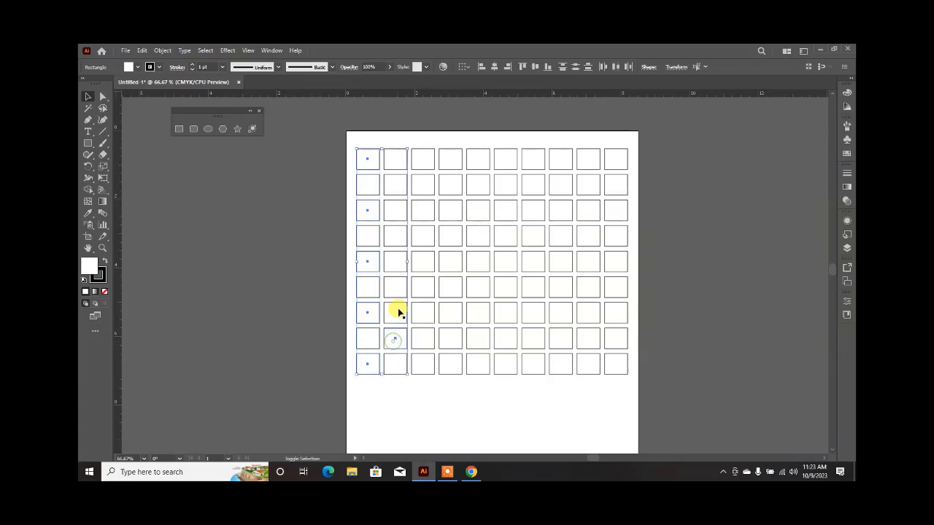
left_click(390, 289, "shift")
left_click(395, 236, "shift")
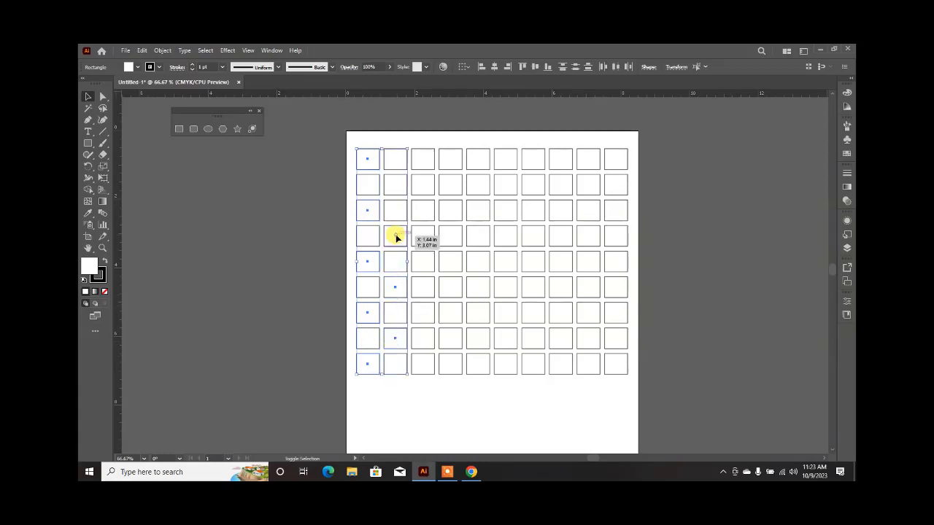
left_click(394, 188, "shift")
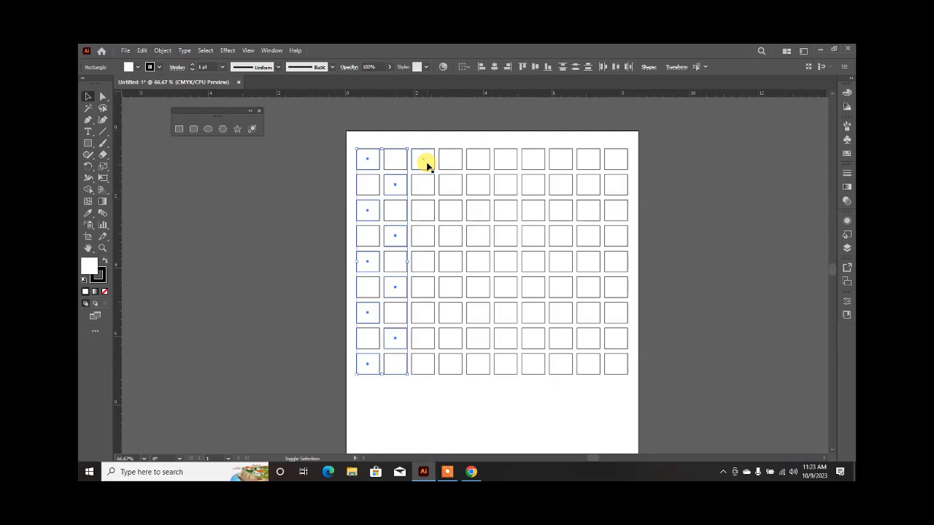
left_click(425, 213, "shift")
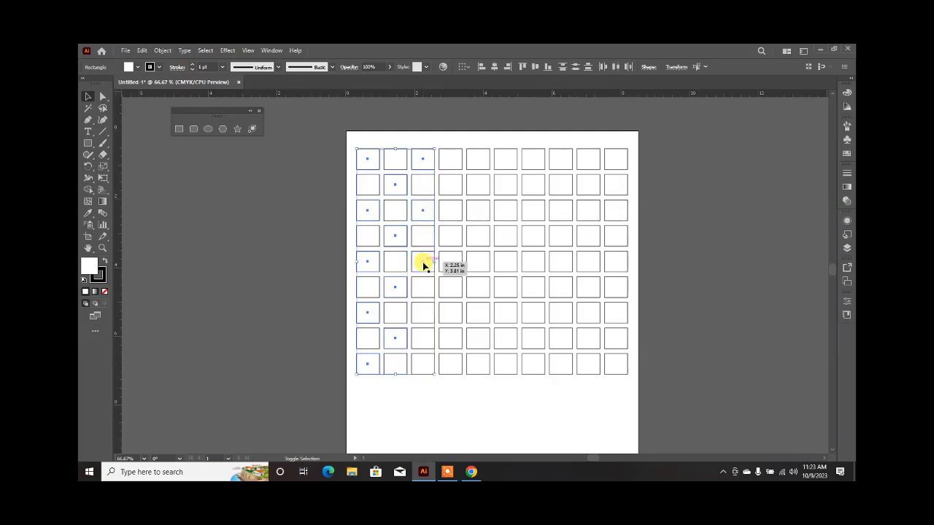
left_click(423, 267, "shift")
left_click(423, 312, "shift")
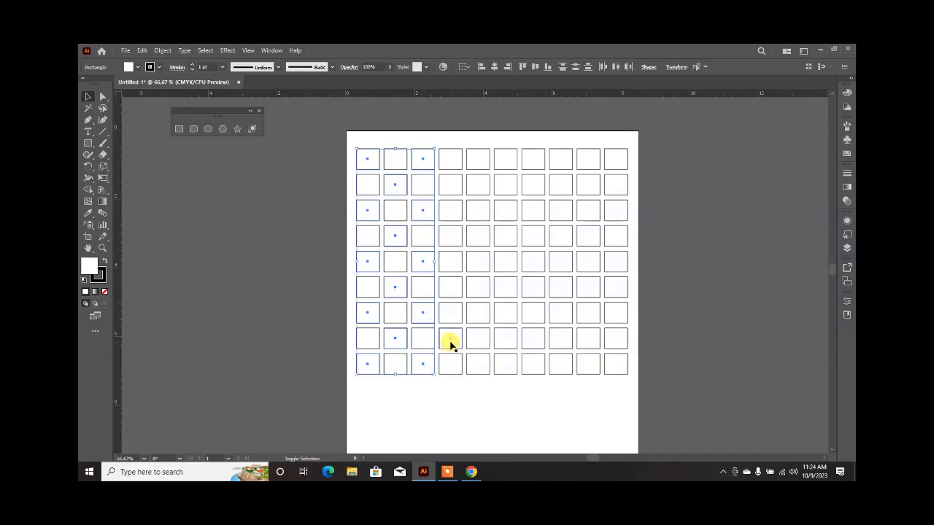
Extend the checkerboard selection with the even-row rectangles of the fourth column and the odd-row rectangles of the fifth.
left_click(447, 339, "shift")
left_click(448, 288, "shift")
left_click(449, 237, "shift")
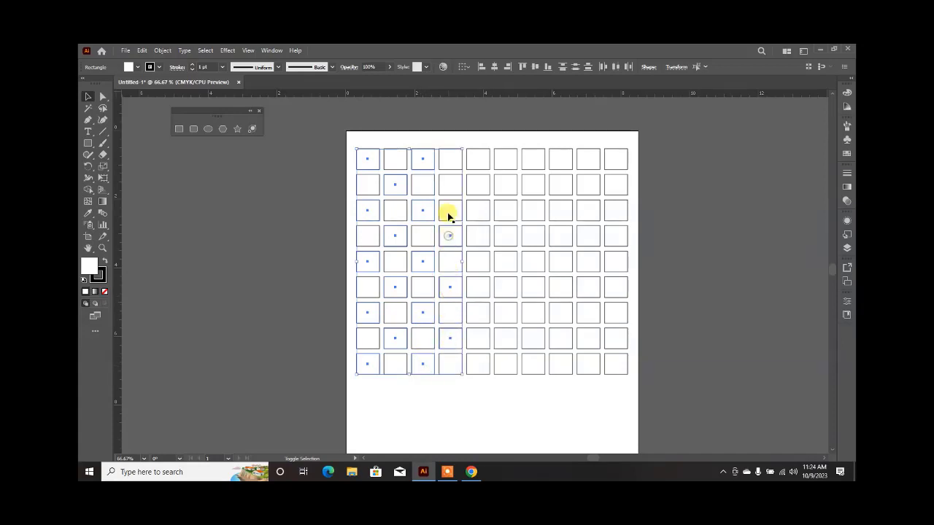
left_click(450, 186, "shift")
left_click(480, 166, "shift")
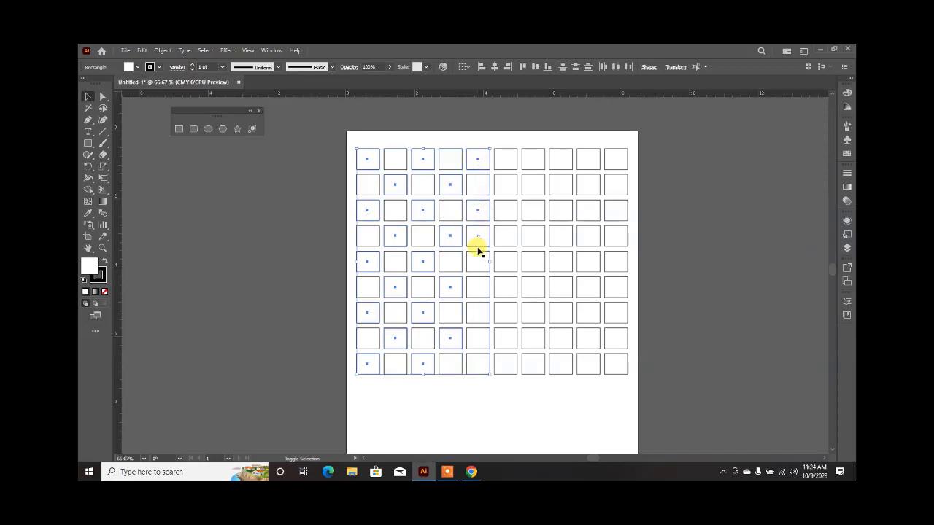
left_click(480, 318, "shift")
left_click(481, 363, "shift")
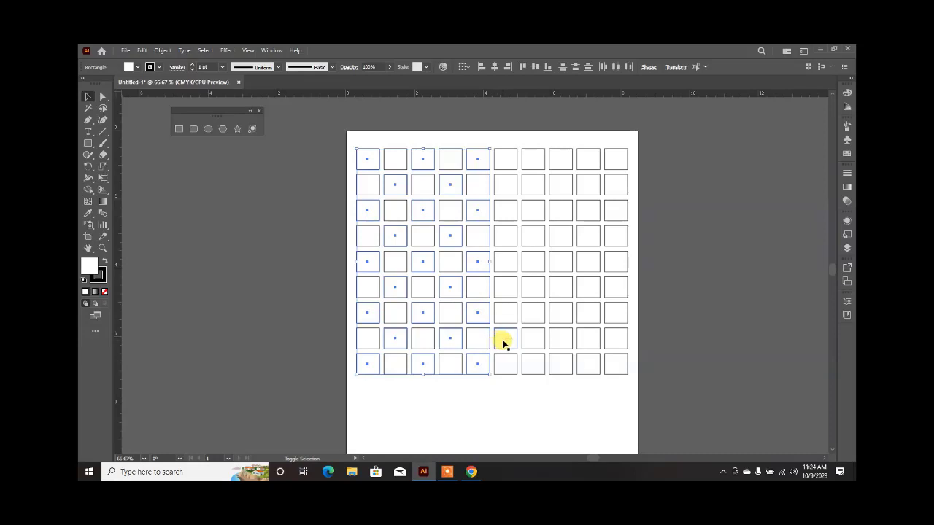
Include the even-row rectangles of the sixth column and the odd-row rectangles of the seventh column in the checkerboard selection.
left_click(504, 340, "shift")
left_click(505, 288, "shift")
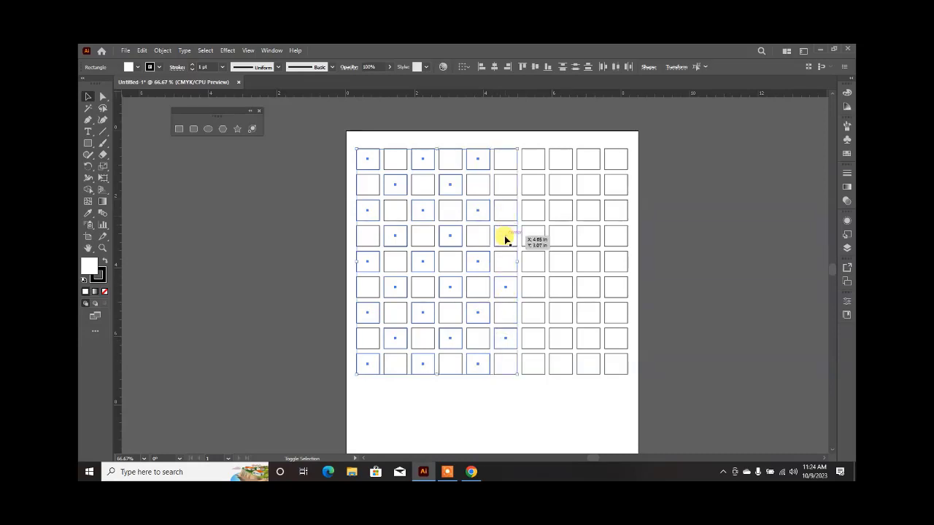
left_click(505, 239, "shift")
left_click(504, 190, "shift")
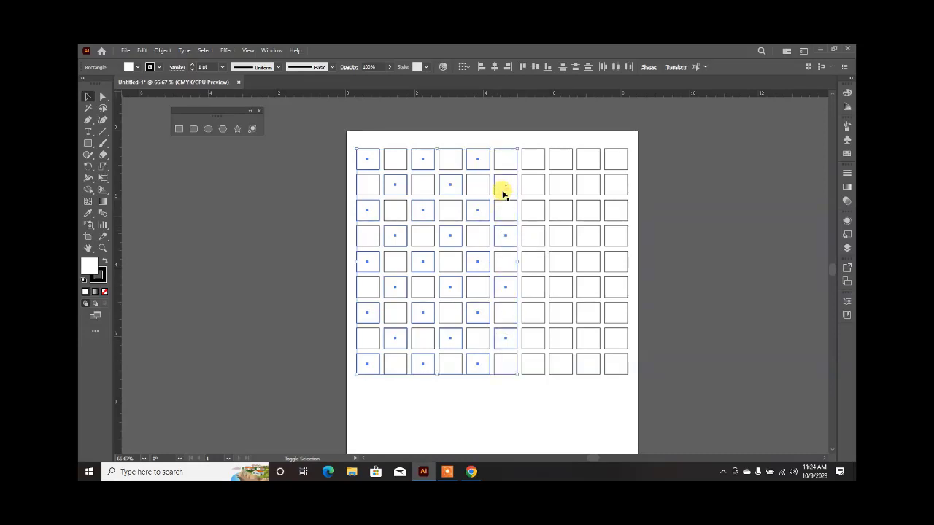
left_click(533, 162, "shift")
left_click(533, 213, "shift")
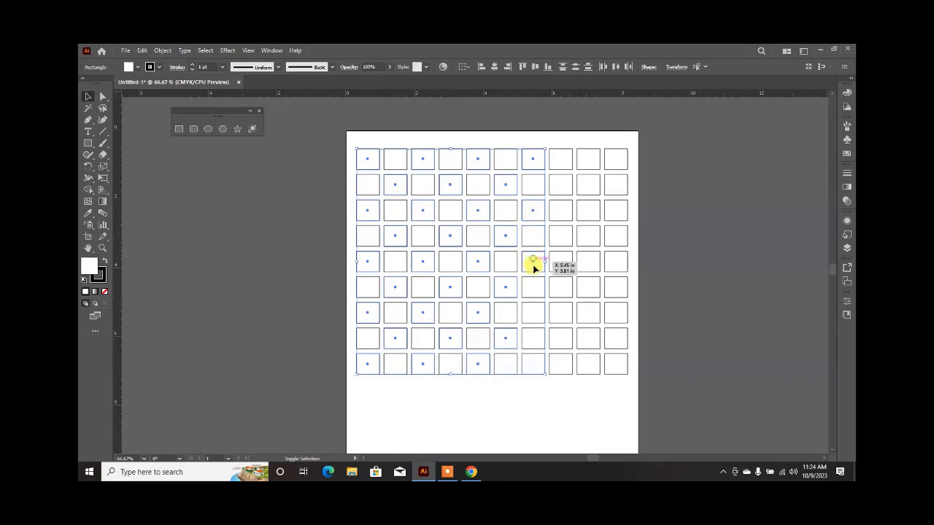
left_click(533, 267, "shift")
left_click(531, 312, "shift")
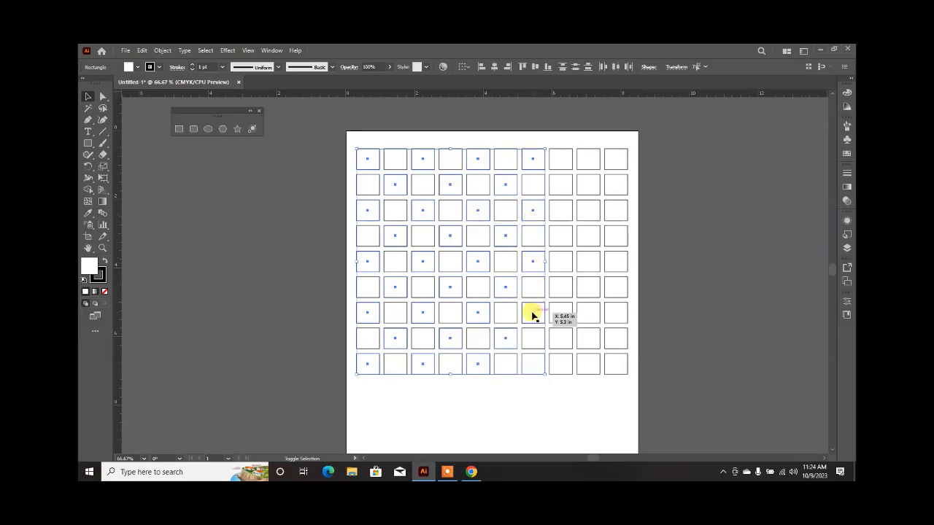
left_click(531, 362, "shift")
Add the even-row rectangles of the eighth column and the odd-row rectangles of the ninth column to the checkerboard selection.
left_click(558, 341, "shift")
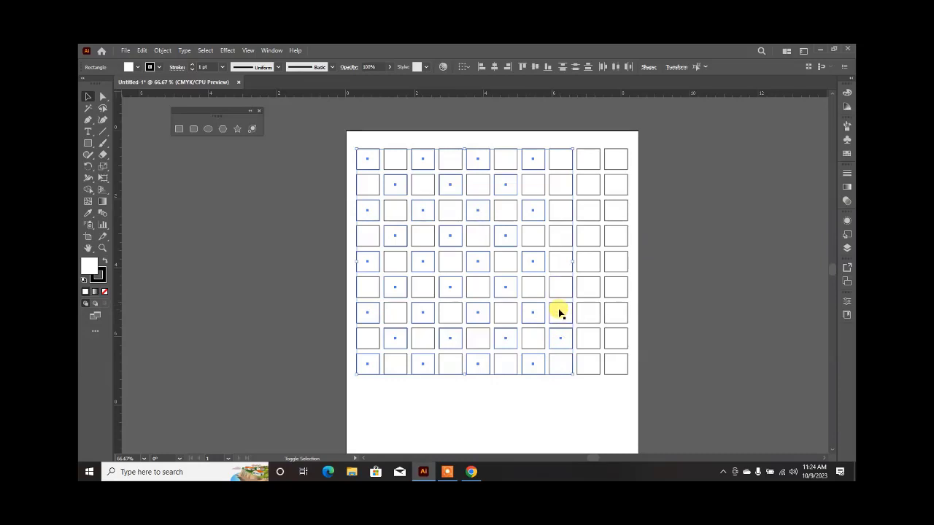
left_click(557, 290, "shift")
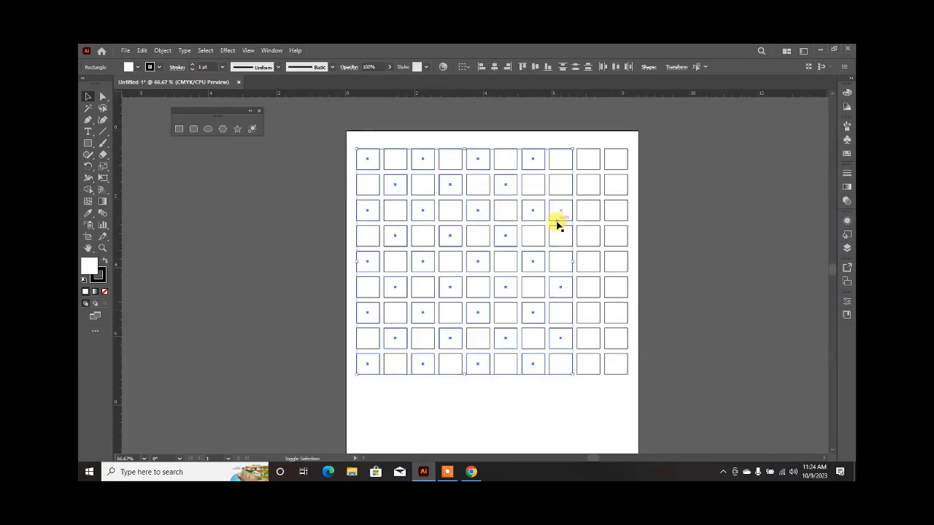
left_click(562, 186, "shift")
left_click(585, 164, "shift")
left_click(590, 207, "shift")
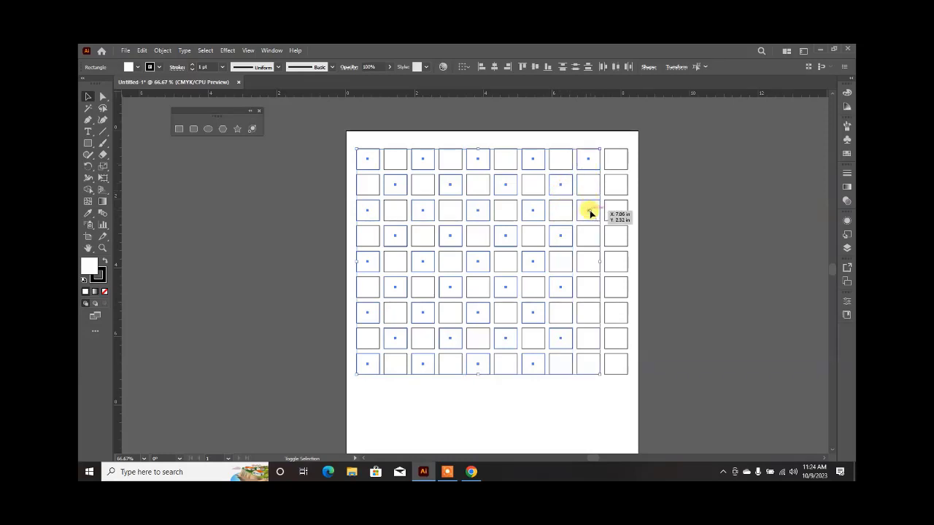
left_click(589, 264, "shift")
left_click(586, 314, "shift")
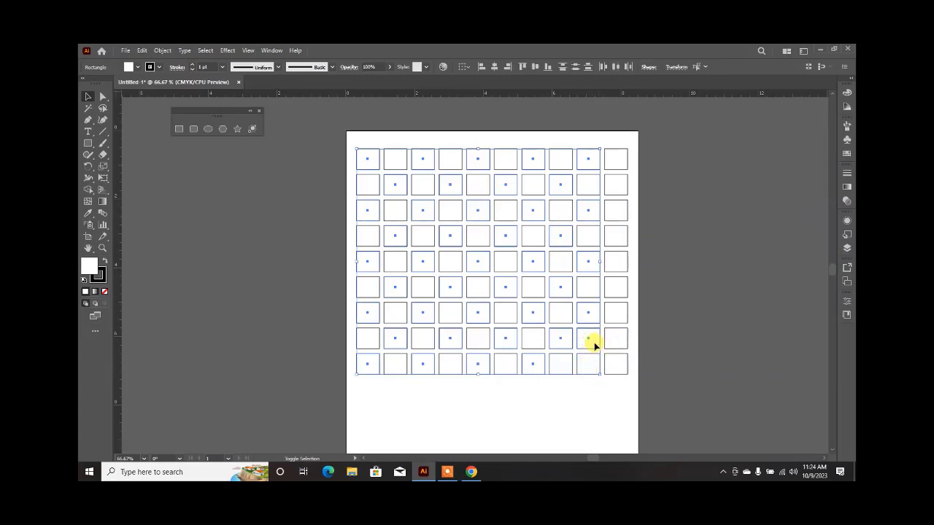
left_click(588, 363, "shift")
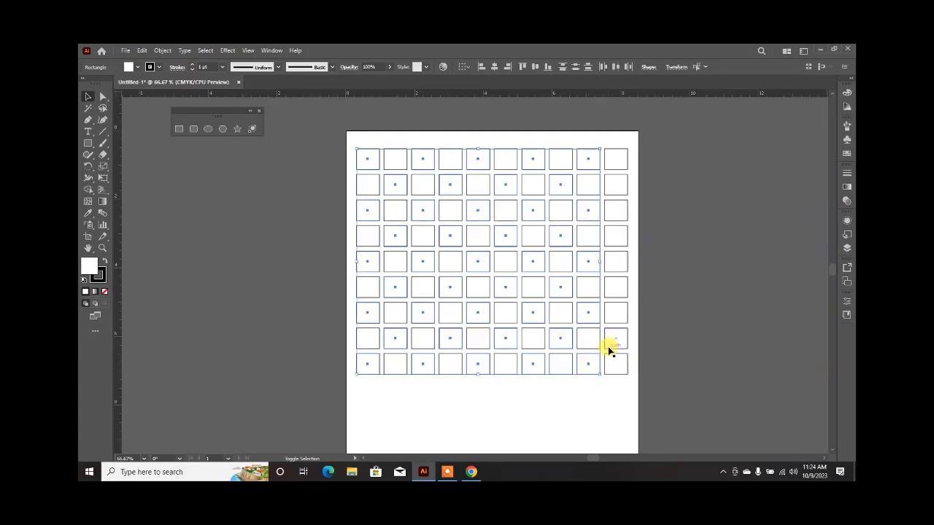
Complete the checkerboard selection with the rectangles in rows 8, 6, 4 and 2 of the tenth column.
left_click(609, 341, "shift")
left_click(614, 291, "shift")
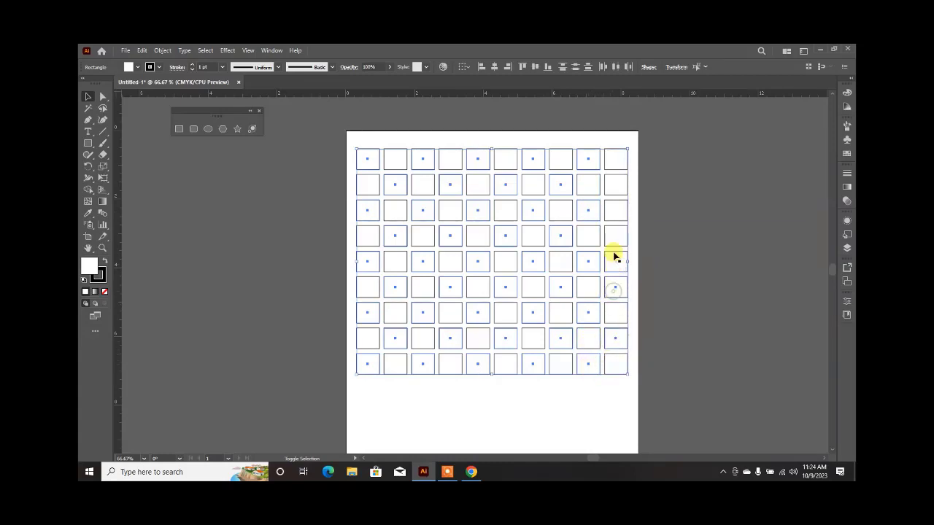
left_click(613, 240, "shift")
left_click(616, 186, "shift")
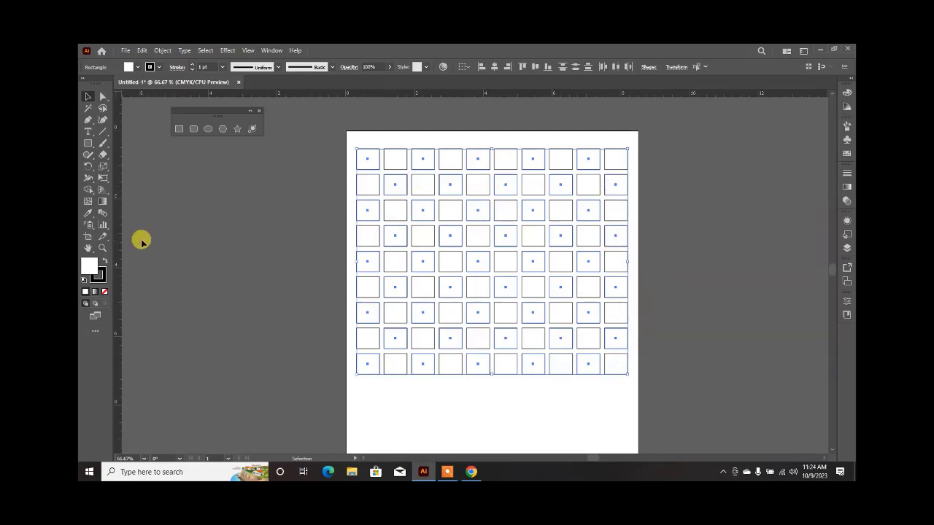
Fill the selected checkerboard rectangles with red F91010 and deselect them.
double_click(90, 268)
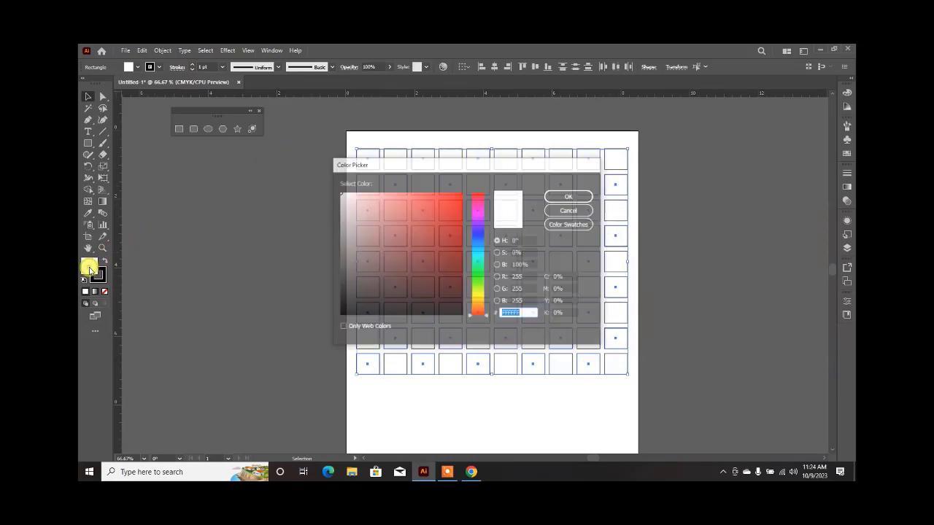
left_click_drag(430, 226, 463, 199)
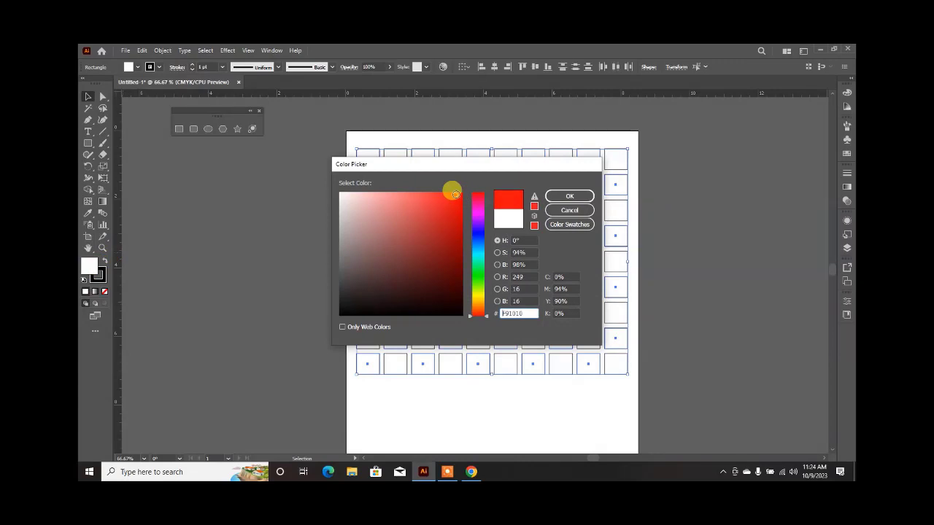
left_click(573, 196)
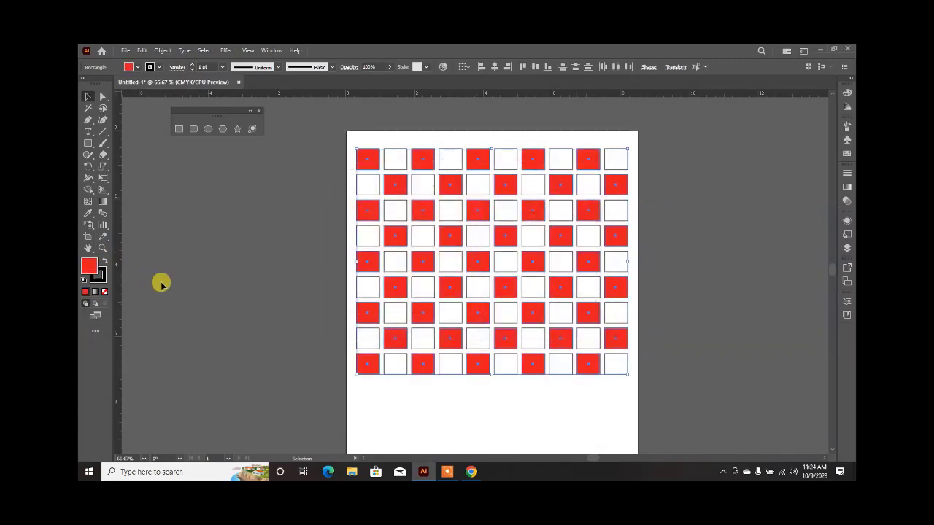
double_click(91, 267)
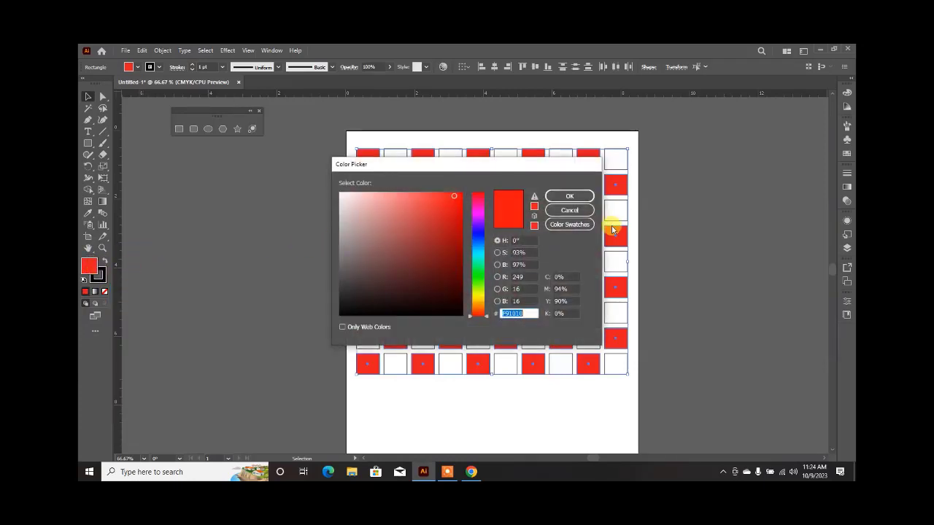
left_click(569, 210)
left_click(284, 266)
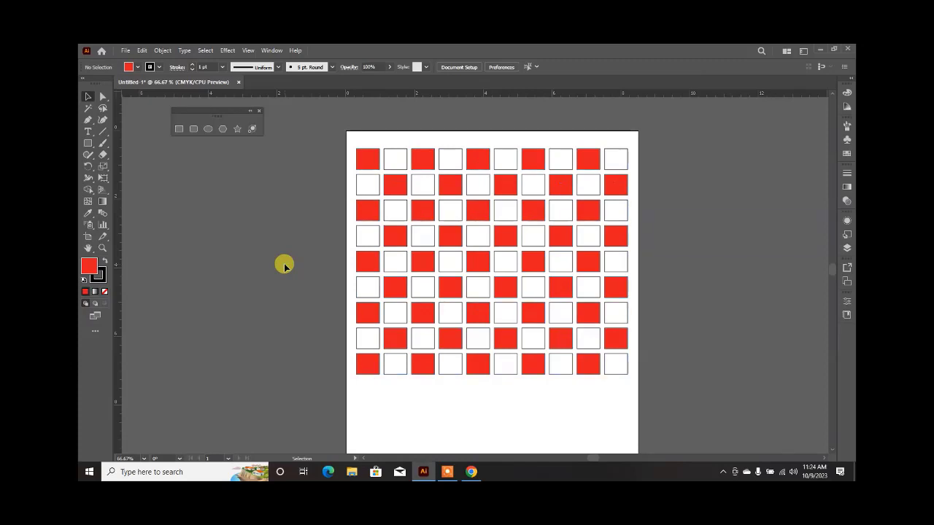
Create a six-sided polygon with a 0.5 in radius on the empty canvas to the right of the artboard.
scroll(244, 266, "down", 1)
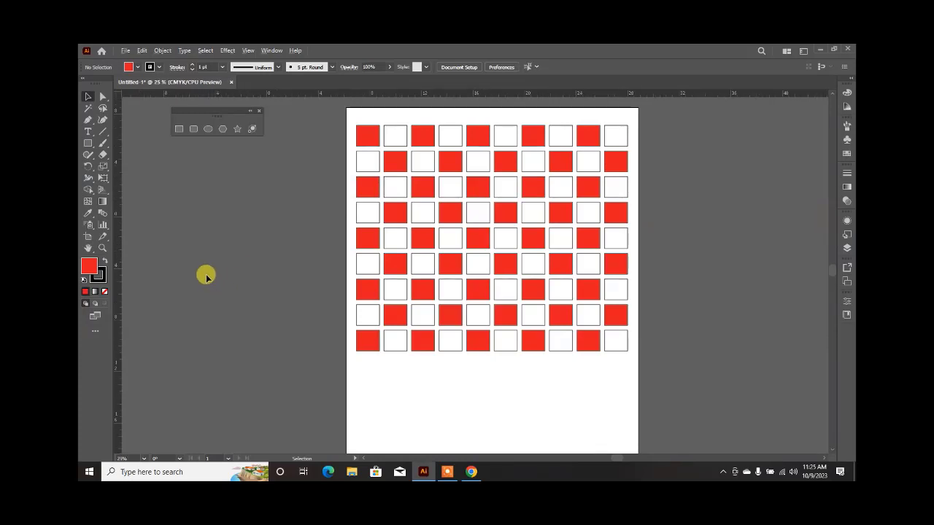
scroll(207, 272, "down", 3)
scroll(238, 270, "up", 1)
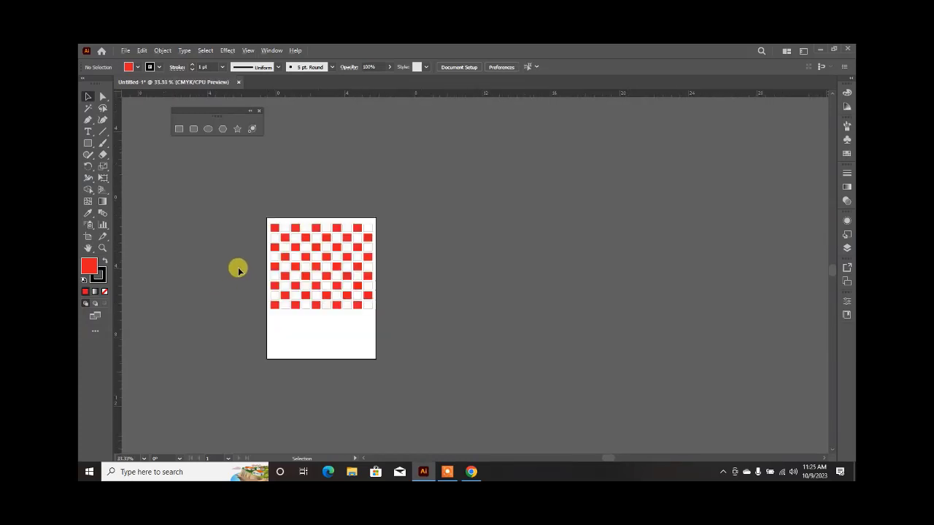
left_click(223, 130)
left_click(416, 275)
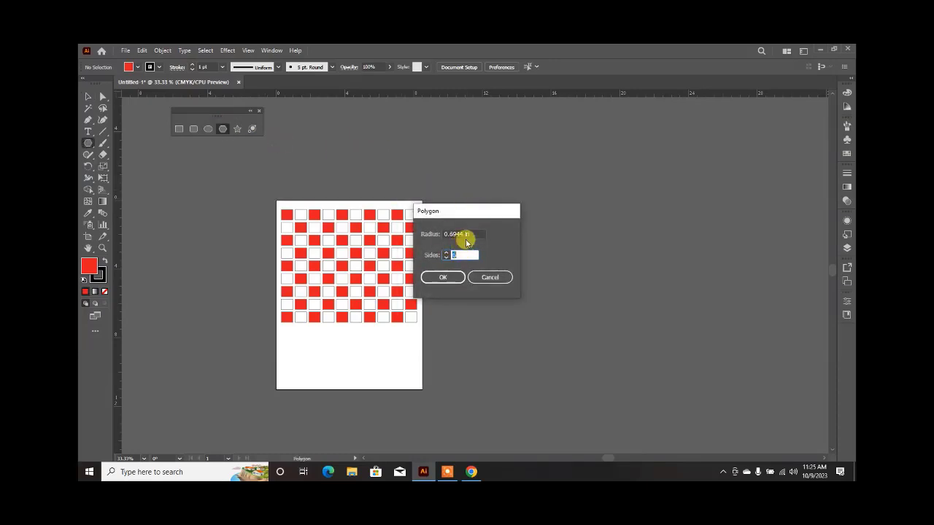
left_click_drag(474, 234, 438, 230)
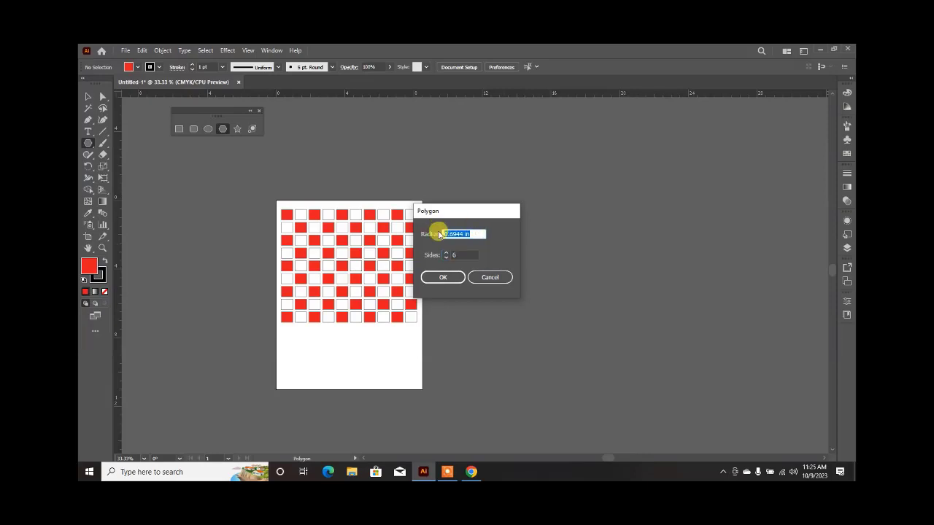
type("0.5")
key("Return")
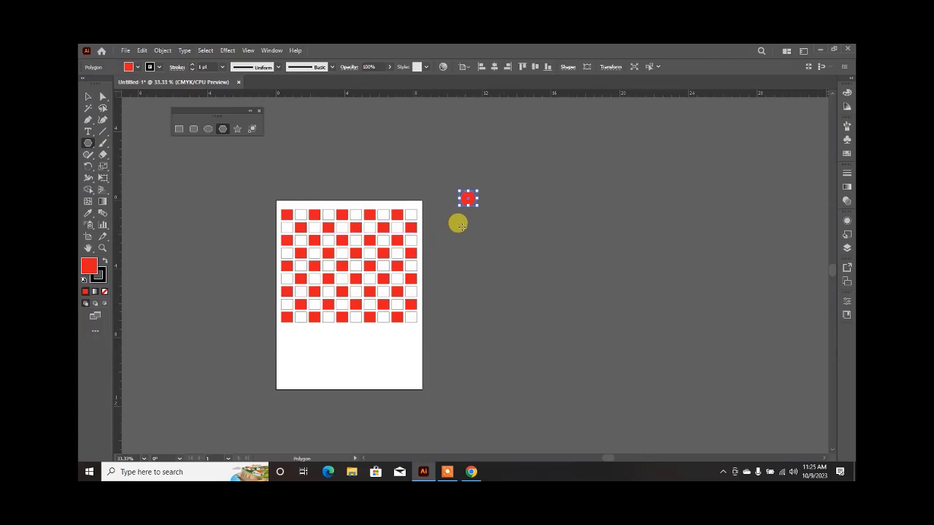
Duplicate the hexagon straight down with a small gap and repeat the copy to form a vertical column of eight hexagons.
scroll(445, 217, "up", 3)
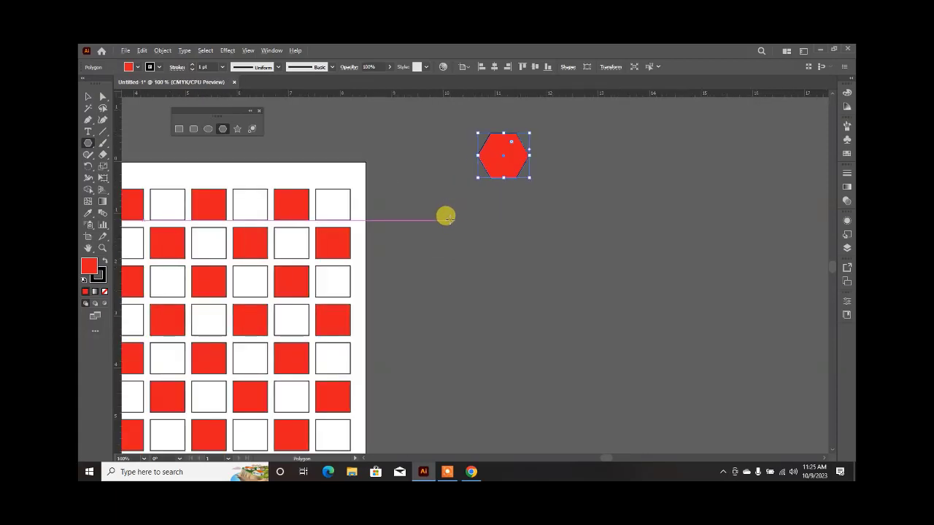
left_click(88, 95)
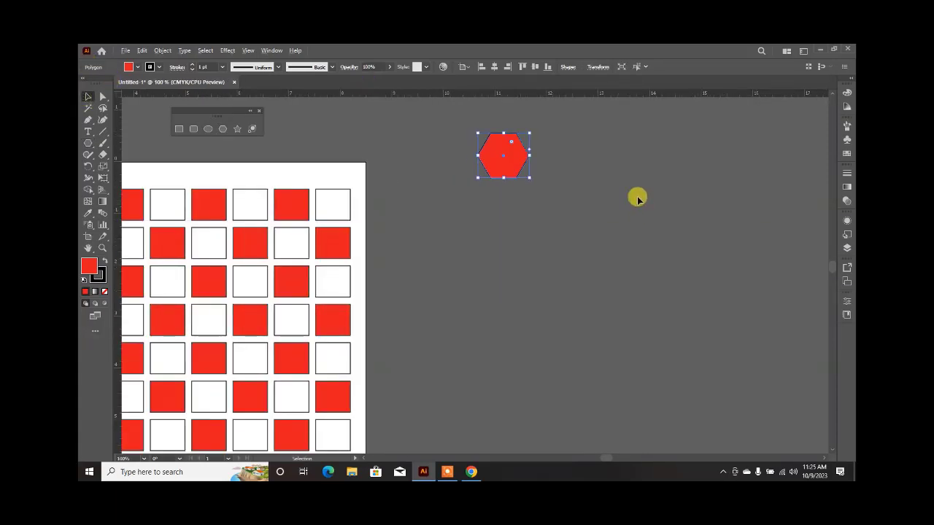
left_click_drag(506, 170, 507, 218)
key("ctrl+d")
key("ctrl+d")
key("ctrl+d")
key("ctrl+d")
key("ctrl+d")
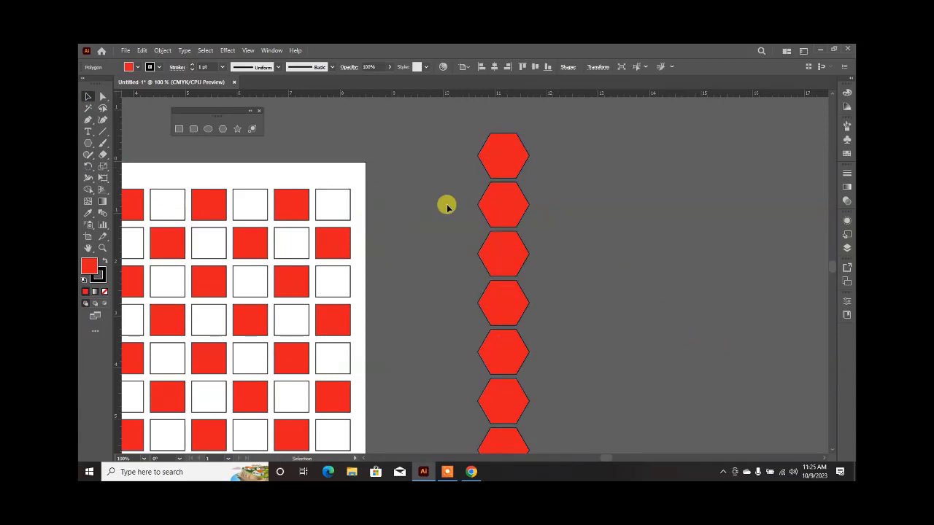
Duplicate the whole hexagon column to the right, shifted half a hexagon down so the two columns interlock.
scroll(446, 204, "down", 2)
left_click_drag(515, 336, 446, 154)
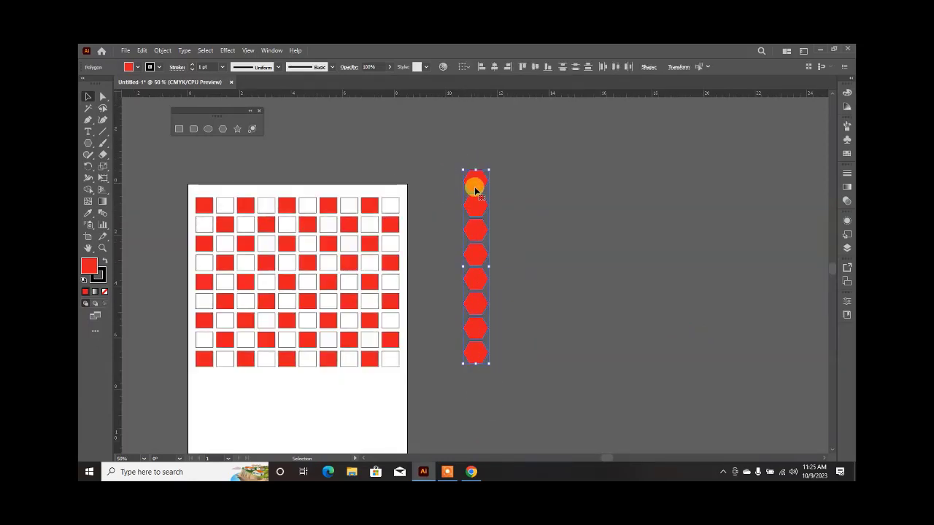
left_click_drag(475, 190, 498, 201)
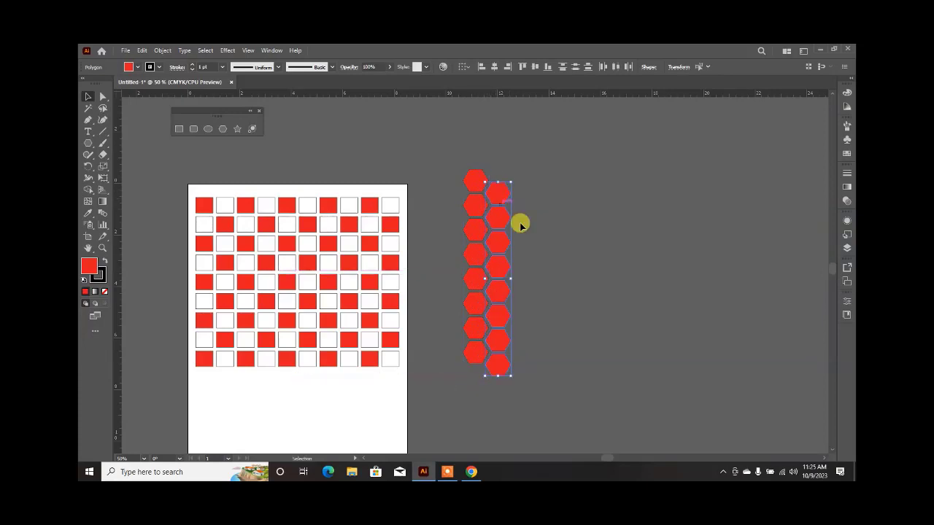
Repeat the shifted column copy until the honeycomb has eleven columns, and deselect it.
key("ctrl+d")
key("ctrl+d")
key("ctrl+d")
key("ctrl+d")
key("ctrl+d")
key("ctrl+d")
key("ctrl+d")
key("ctrl+d")
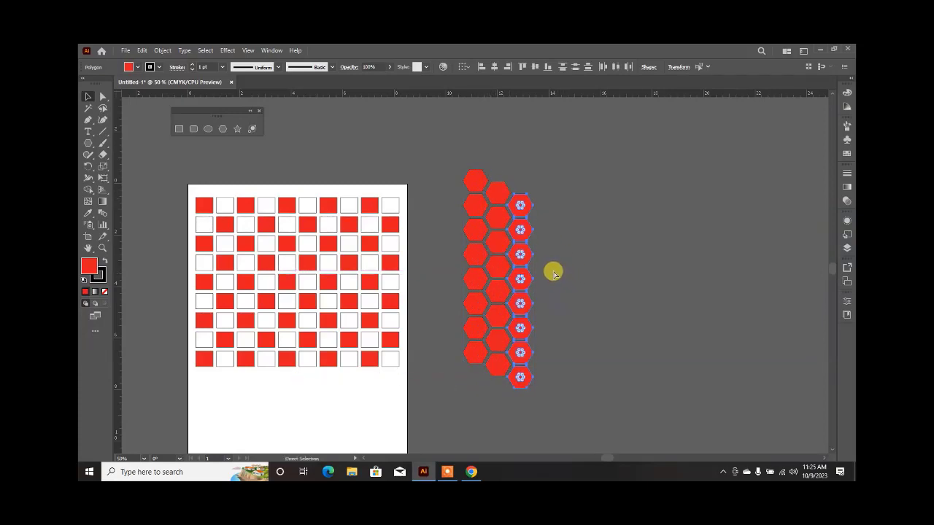
key("ctrl+d")
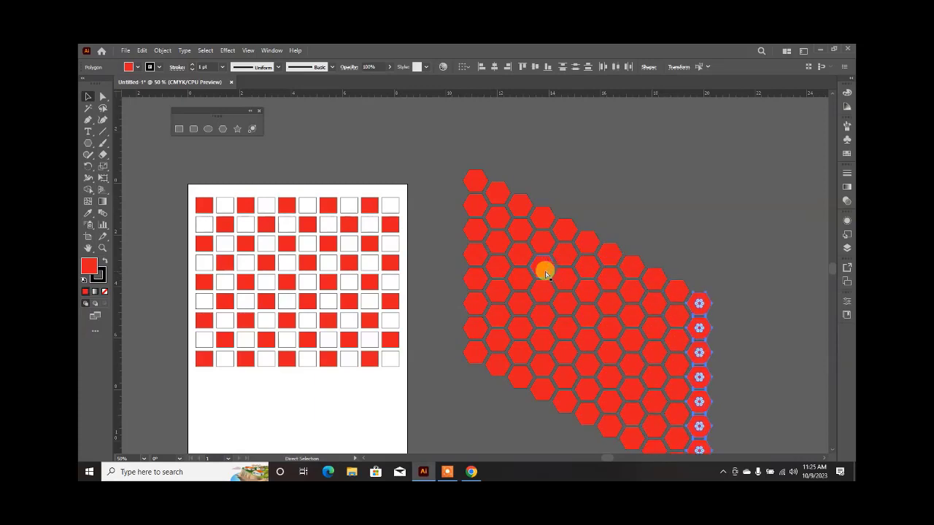
left_click(427, 161)
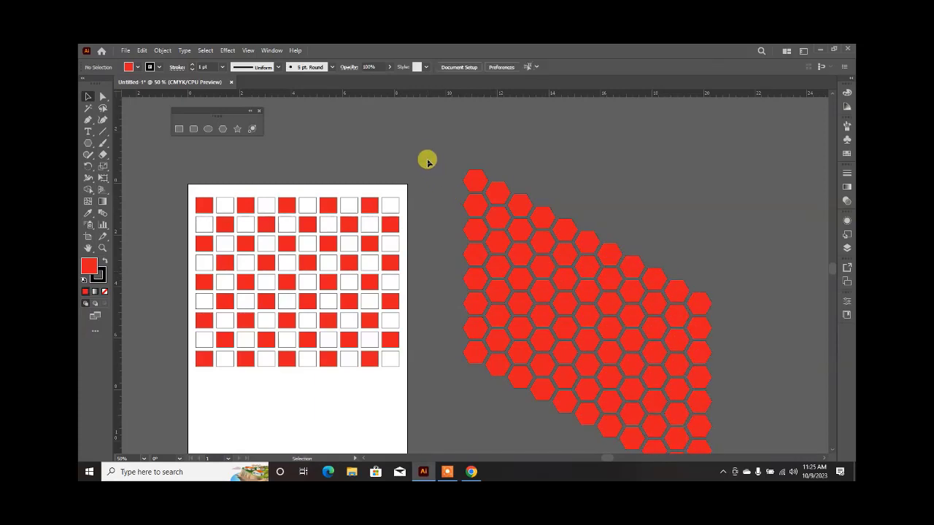
left_click(474, 182)
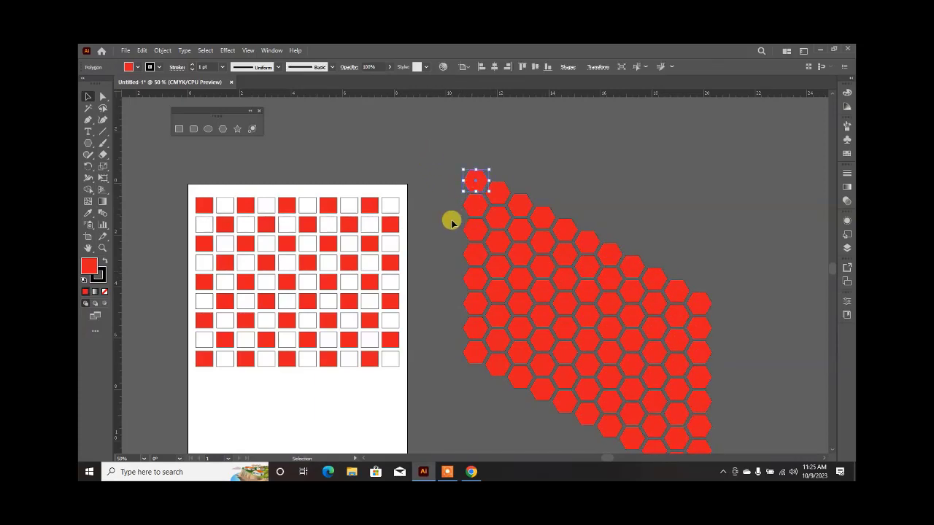
left_click(451, 221)
scroll(450, 218, "down", 2)
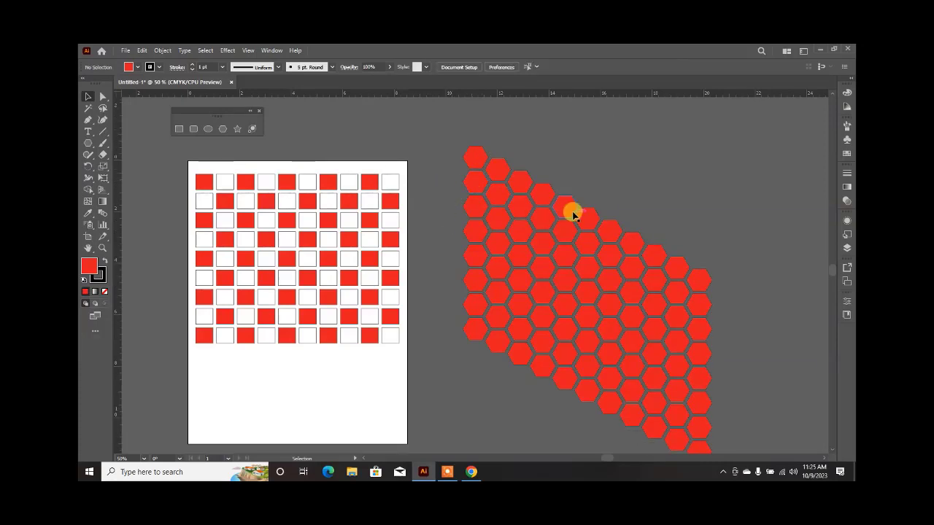